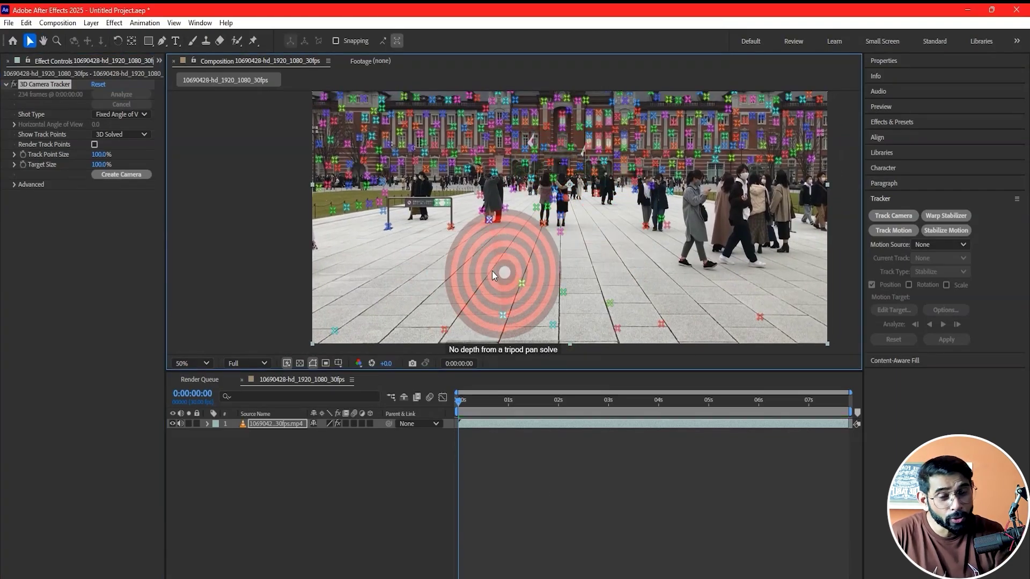
# Select several plaza ground track points and create a solid and camera from them
pyautogui.click(388, 225)
pyautogui.keyDown('shift'); pyautogui.click(451, 227); pyautogui.keyUp('shift')
pyautogui.keyDown('shift'); pyautogui.click(560, 232); pyautogui.keyUp('shift')
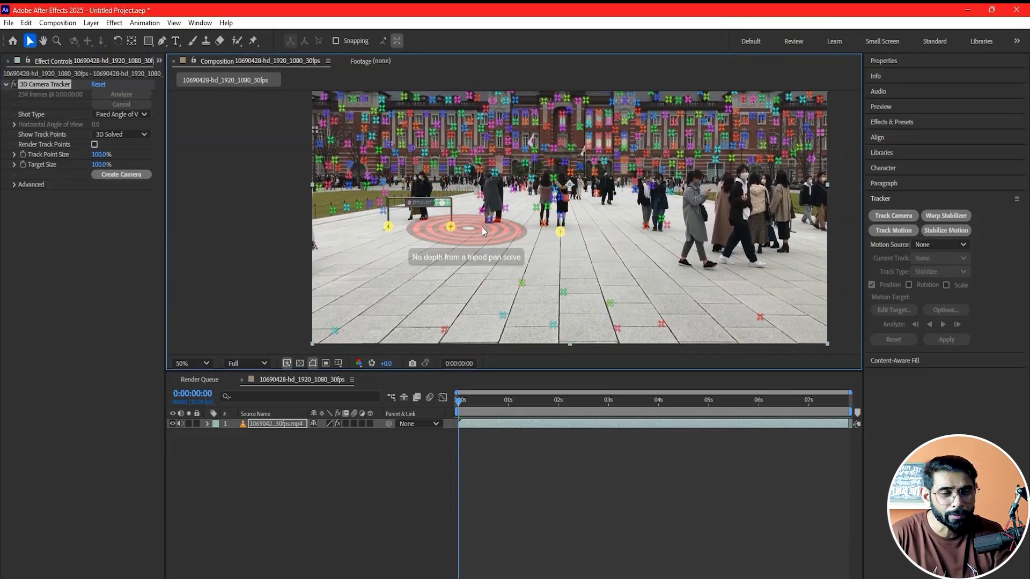
pyautogui.keyDown('shift'); pyautogui.click(523, 282); pyautogui.keyUp('shift')
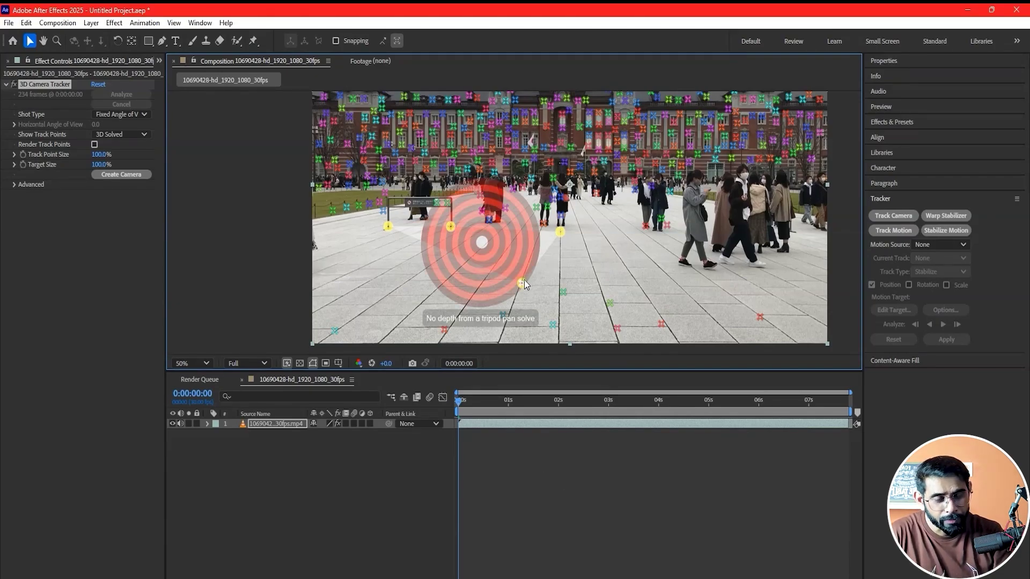
pyautogui.keyDown('ctrl'); pyautogui.click(524, 282); pyautogui.keyUp('ctrl')
pyautogui.rightClick(560, 239)
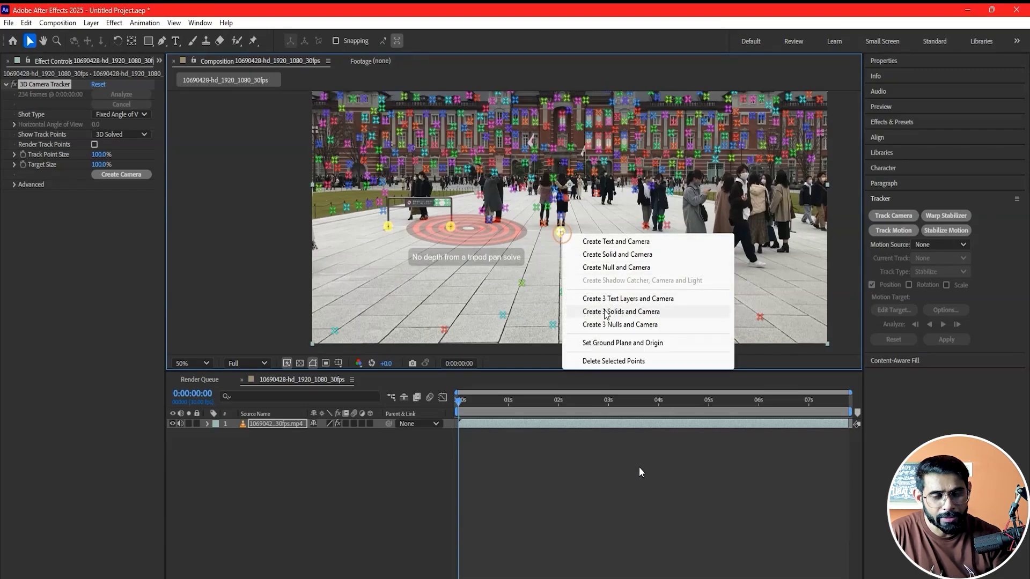
pyautogui.click(608, 344)
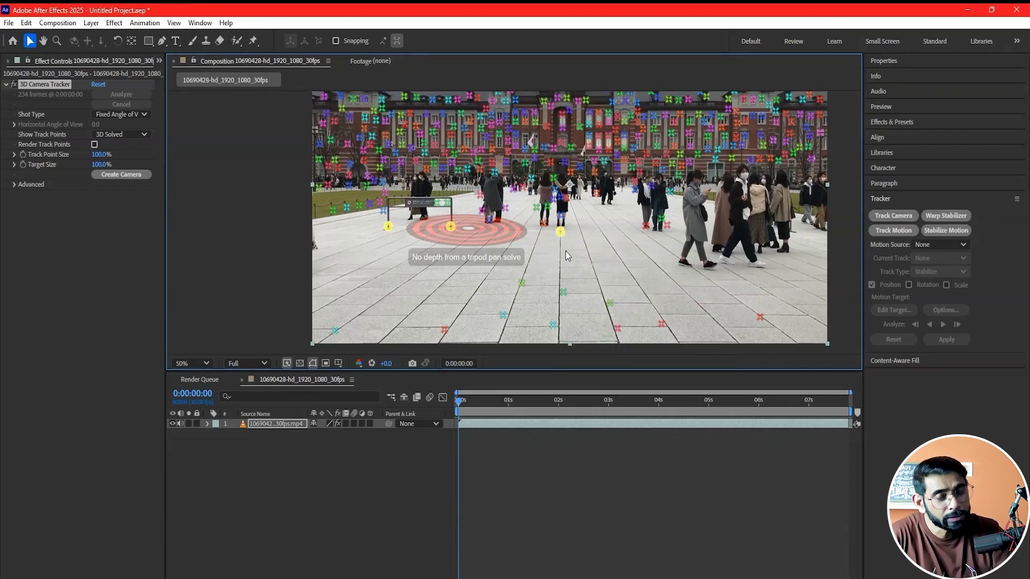
pyautogui.rightClick(560, 238)
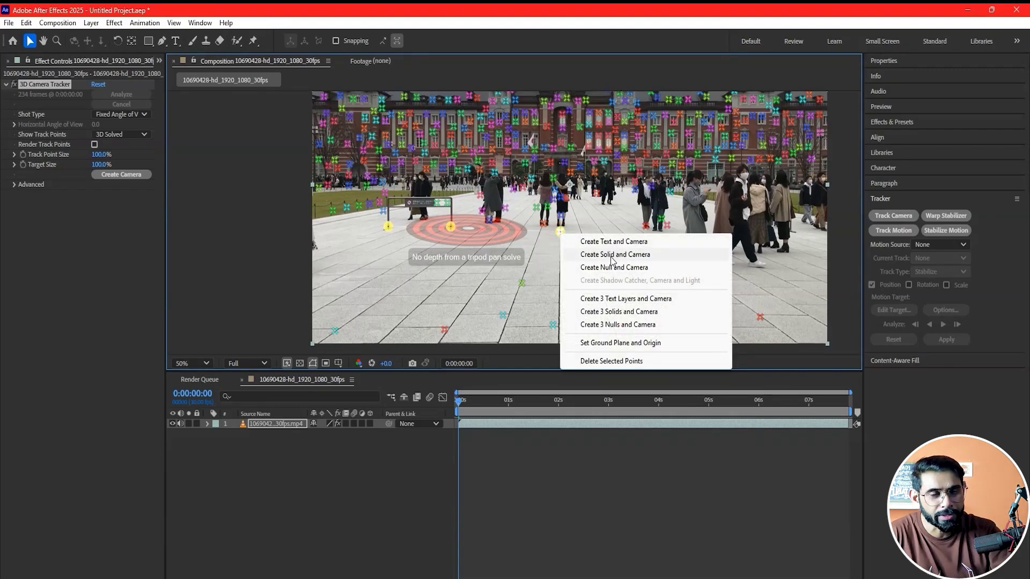
pyautogui.click(610, 256)
# Select Track Solid 1 and play back the comp to check the track
pyautogui.click(380, 547)
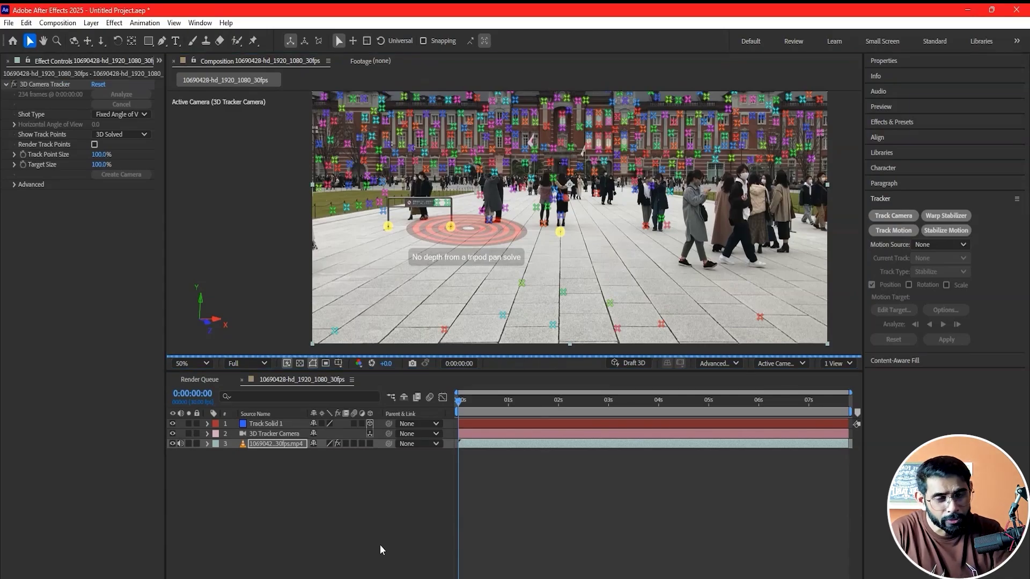
pyautogui.click(558, 429)
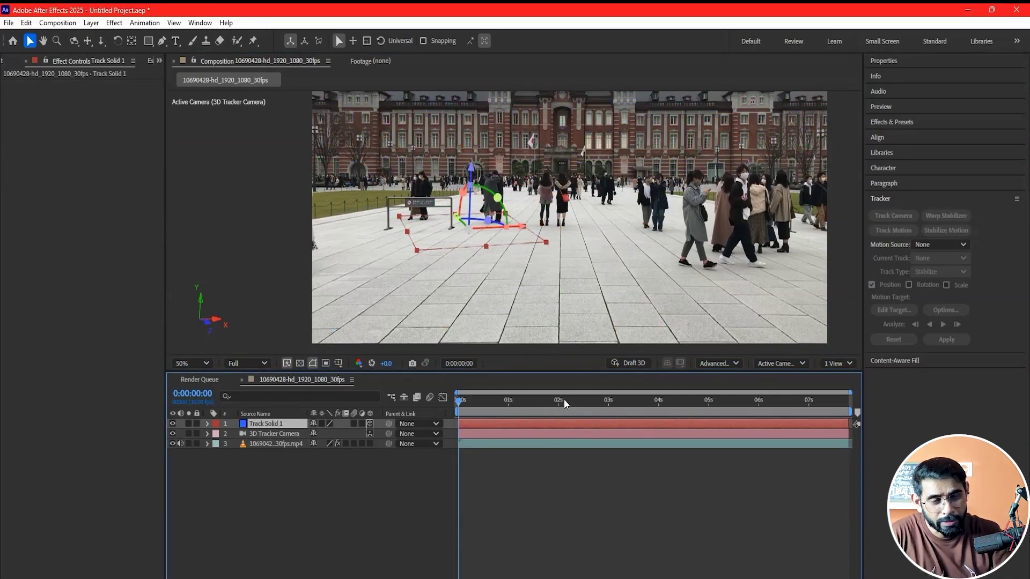
pyautogui.press('space')
pyautogui.click(597, 525)
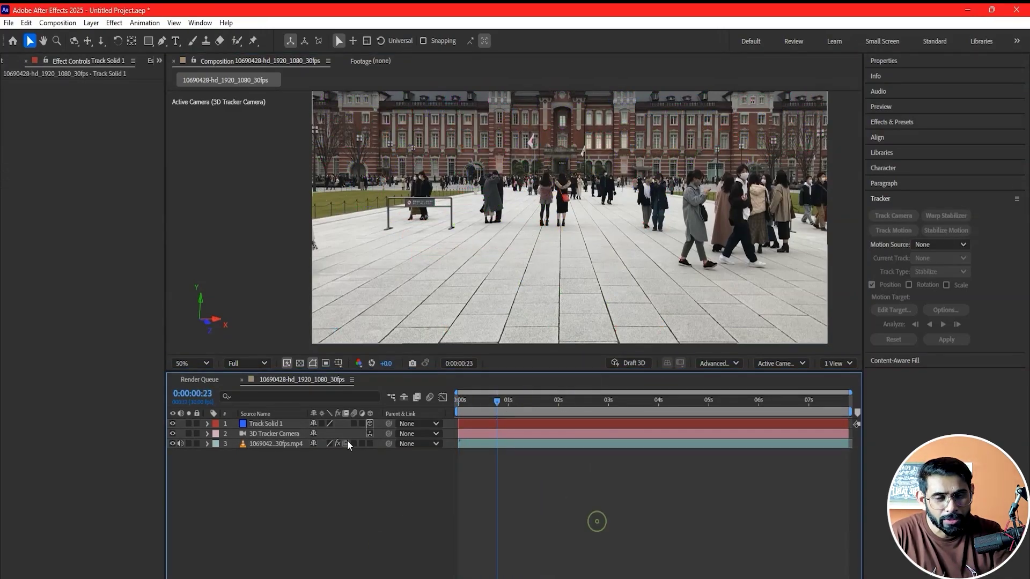
pyautogui.click(504, 426)
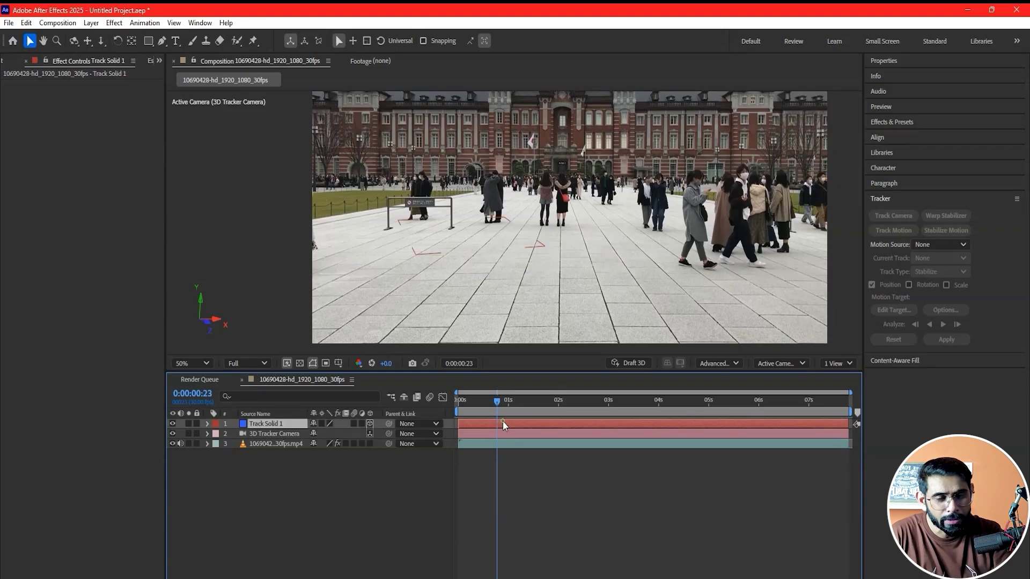
pyautogui.click(347, 515)
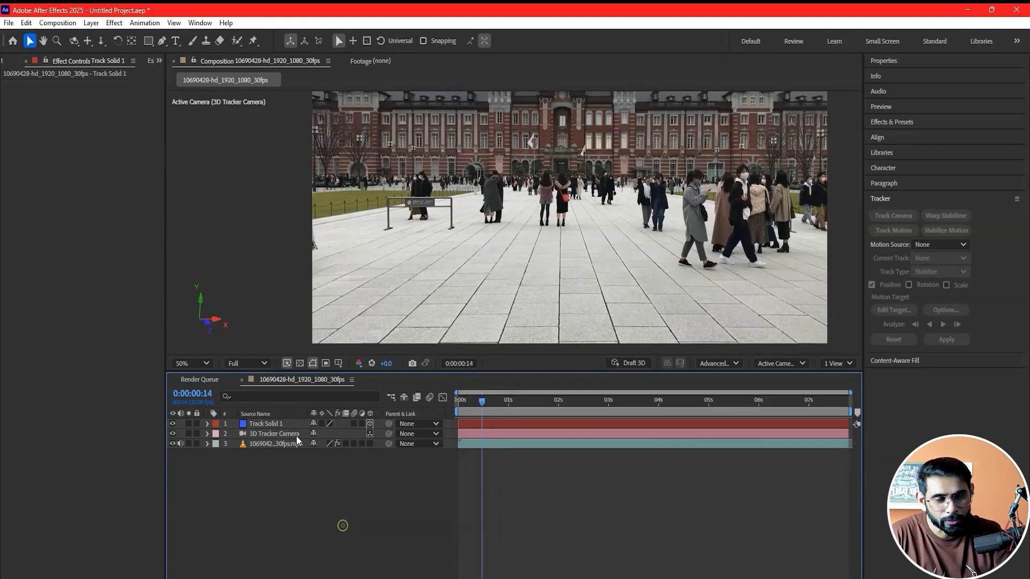
pyautogui.click(265, 423)
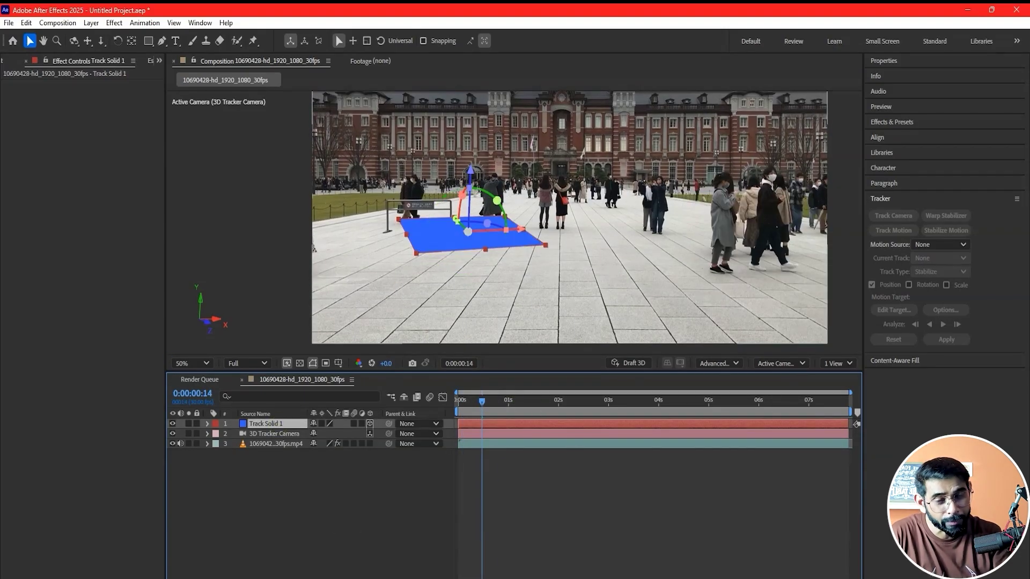
pyautogui.scroll(2, 489, 249)
pyautogui.scroll(-2, 543, 245)
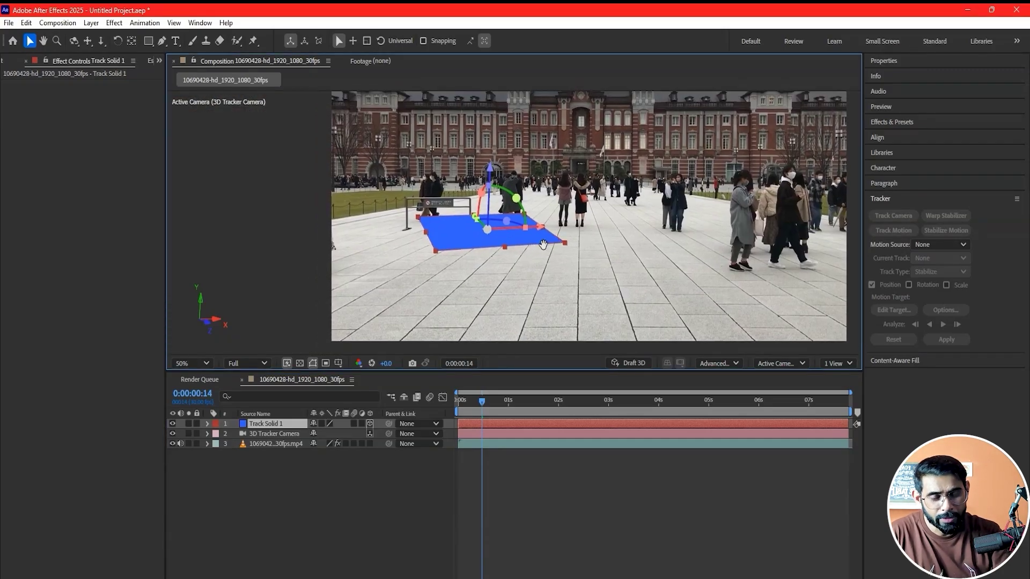
# Rotate Track Solid 1 to align with the plaza and scale it to 294, 345, 276%
pyautogui.press('r')
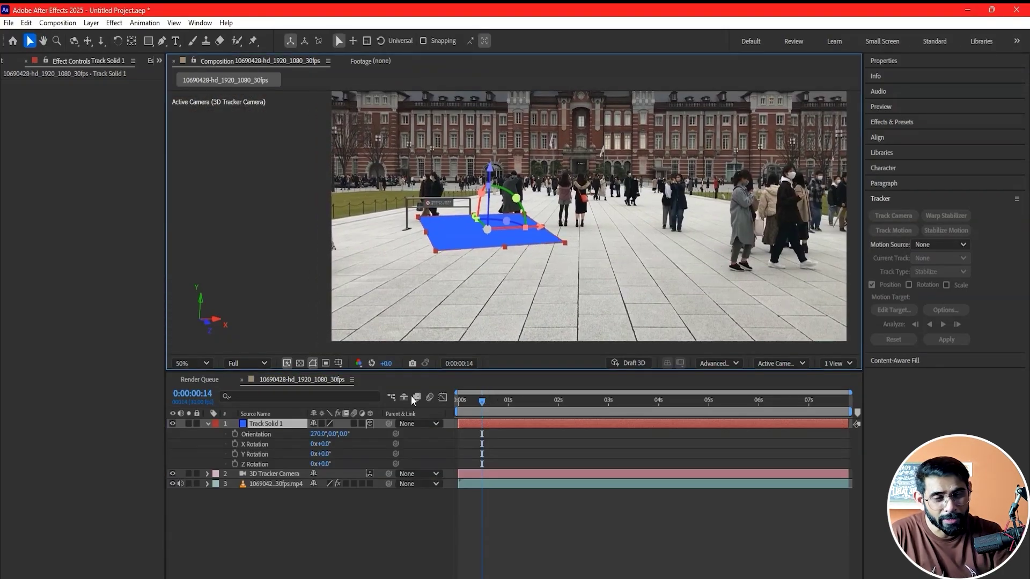
pyautogui.moveTo(322, 444); pyautogui.dragTo(340, 465)
pyautogui.hotkey('ctrl', 'z')
pyautogui.hotkey('ctrl', 'z')
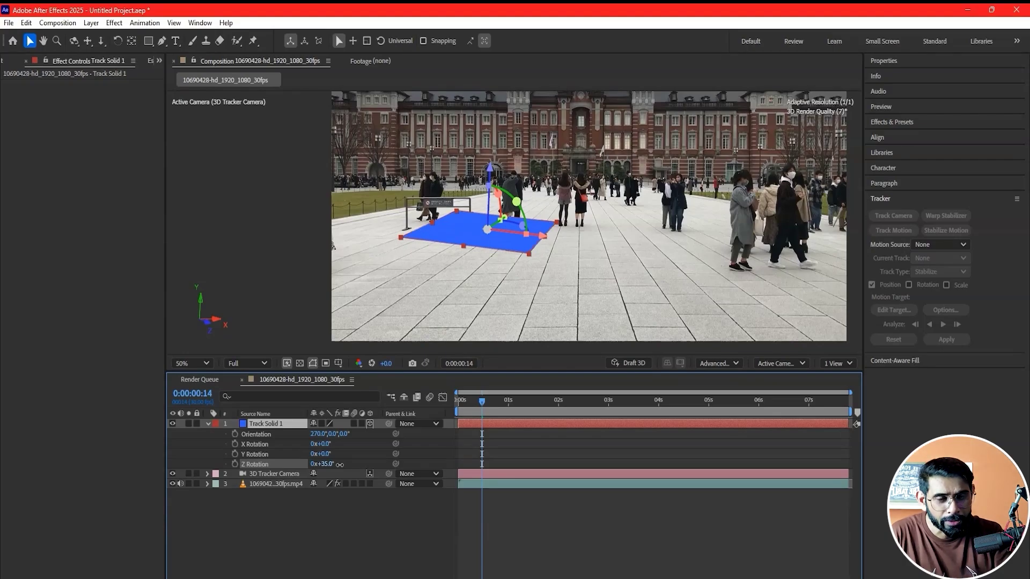
pyautogui.moveTo(321, 454); pyautogui.dragTo(329, 454)
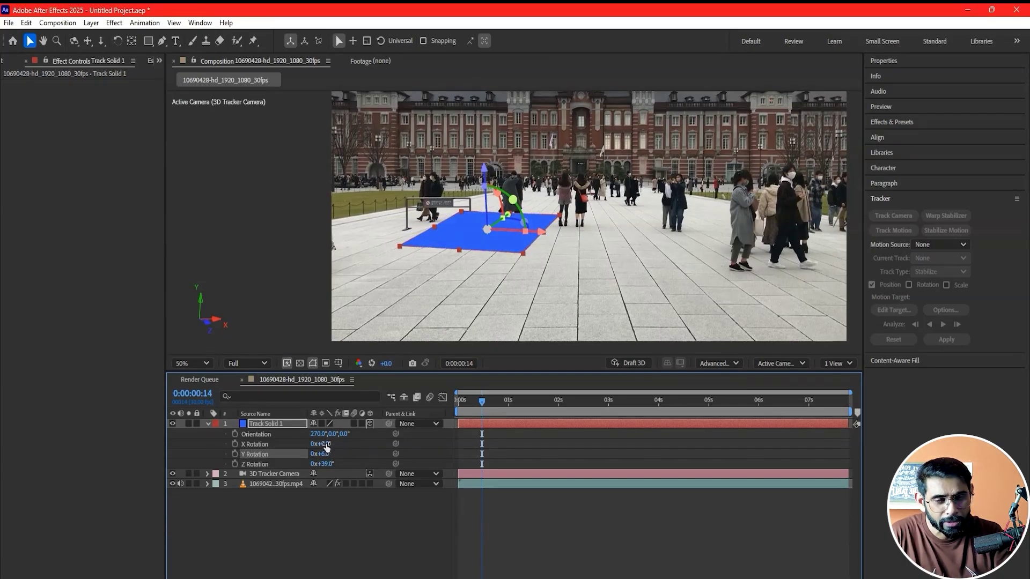
pyautogui.moveTo(329, 444); pyautogui.dragTo(326, 445)
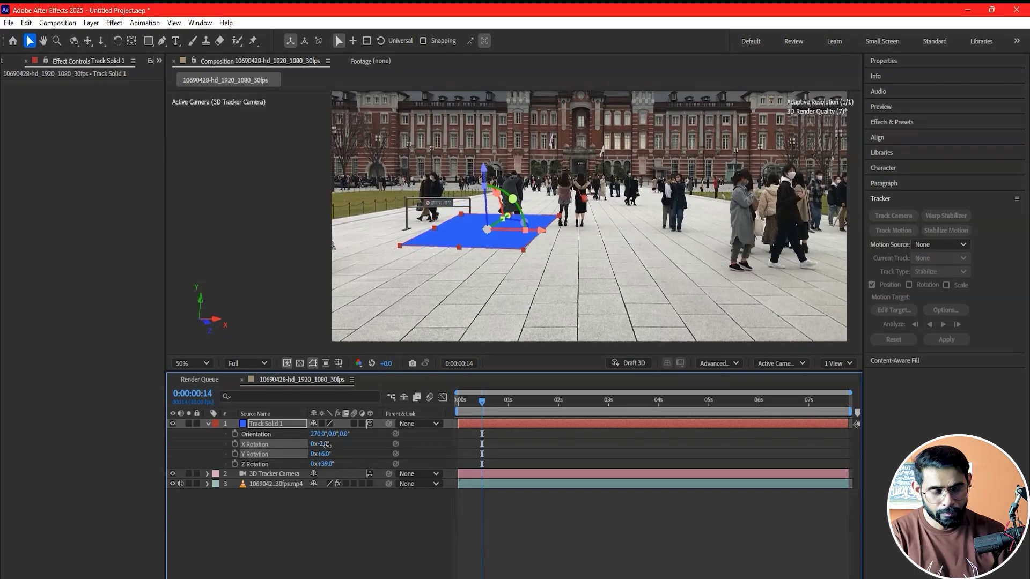
pyautogui.moveTo(326, 445)
pyautogui.mouseDown()
pyautogui.moveTo(319, 465)
pyautogui.moveTo(328, 445)
pyautogui.mouseUp()
pyautogui.press('s')
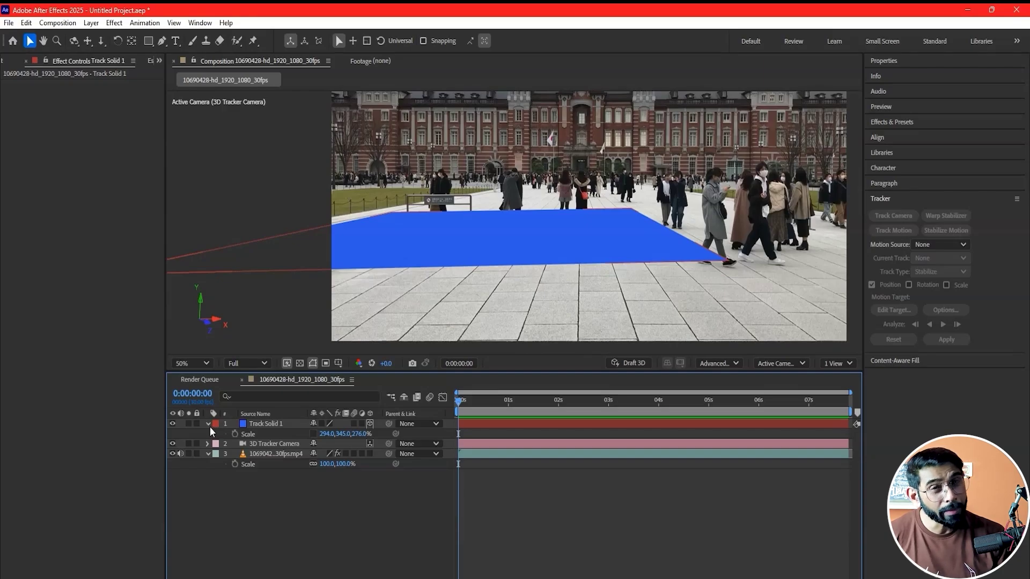
pyautogui.click(208, 424)
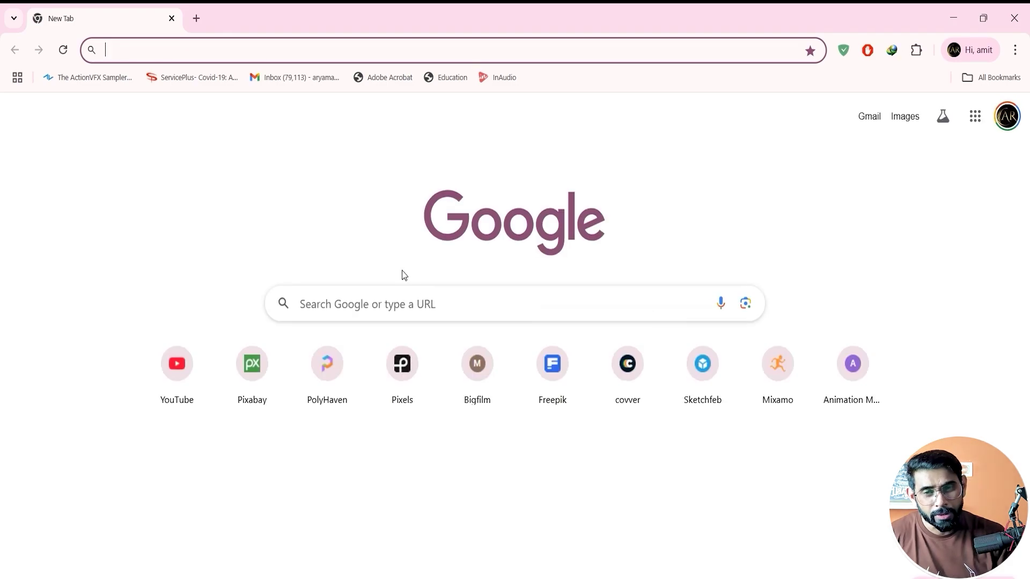
# Search Sketchfab for 'Labu', filter to Downloadable and Animated, and open Labubu Monster
pyautogui.click(693, 397)
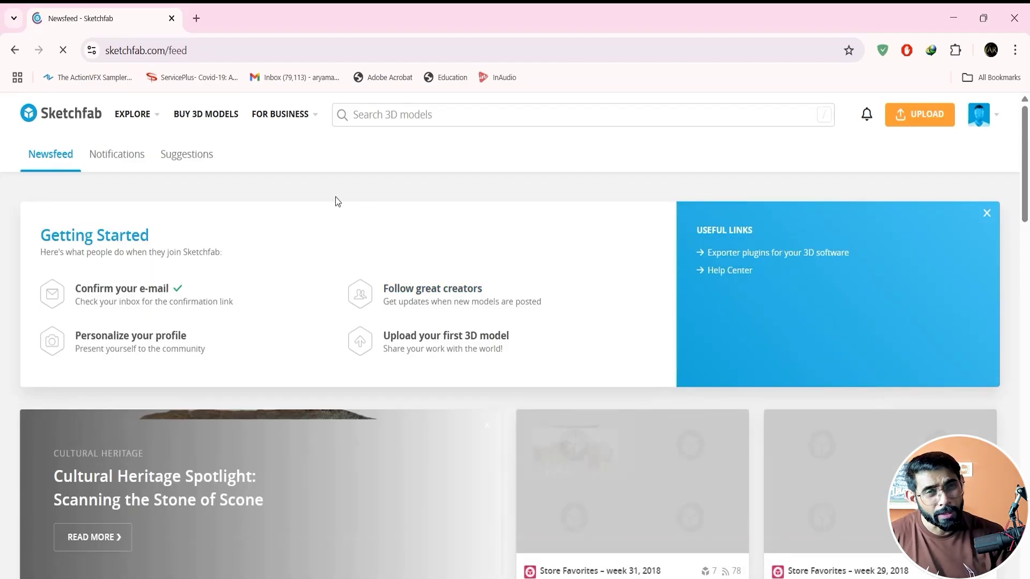
pyautogui.click(381, 115)
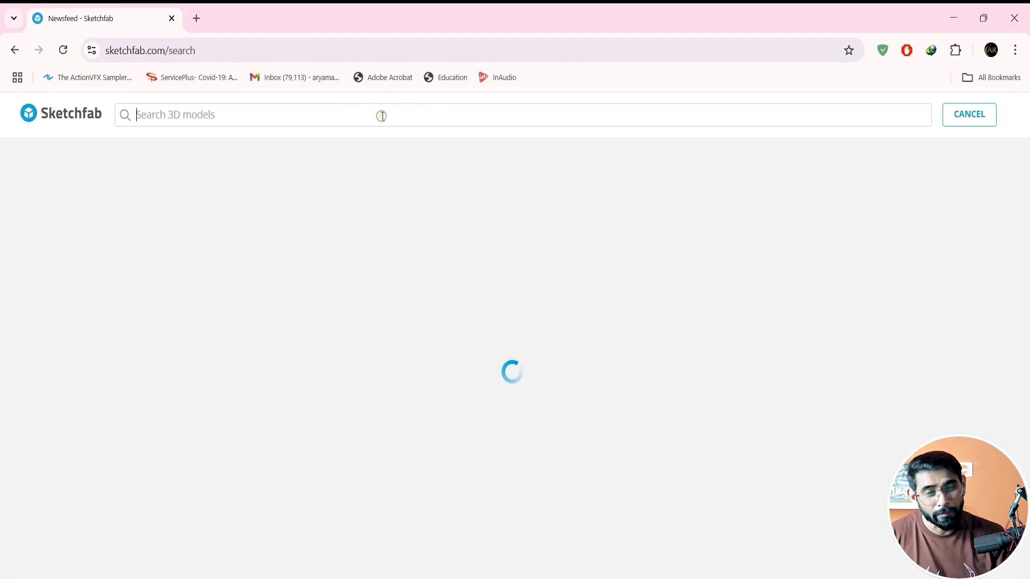
pyautogui.write('La')
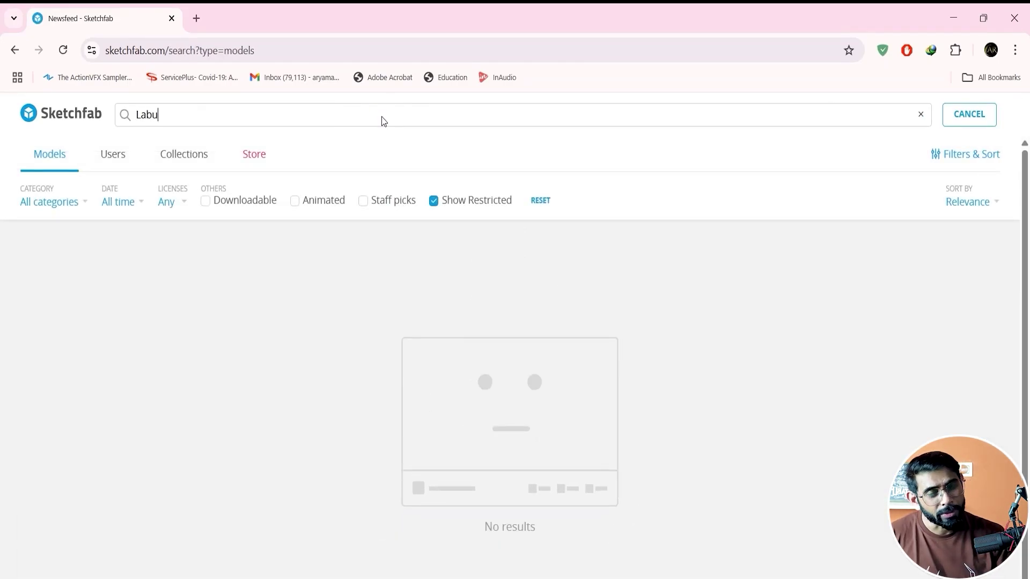
pyautogui.write('bu')
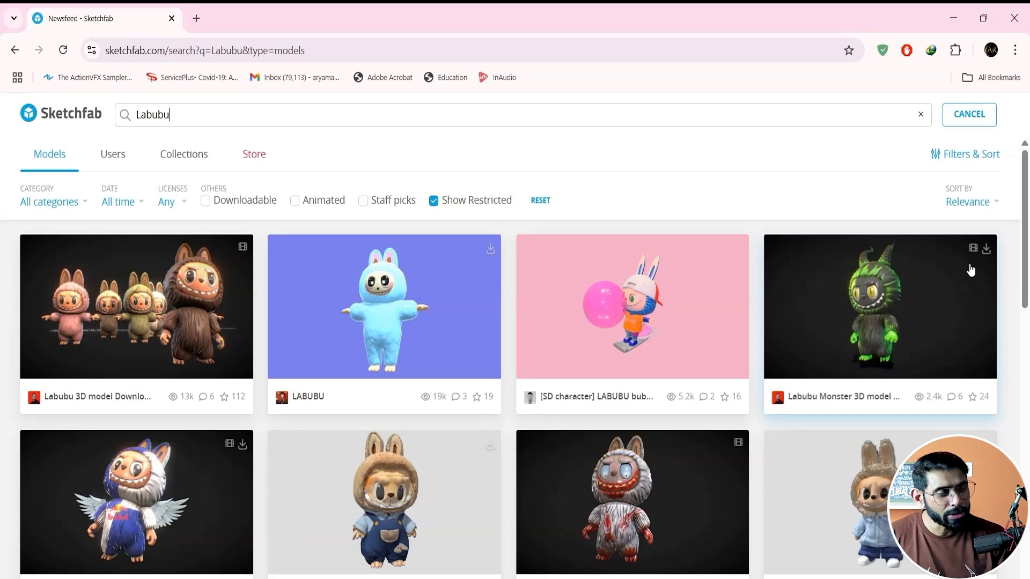
pyautogui.click(205, 201)
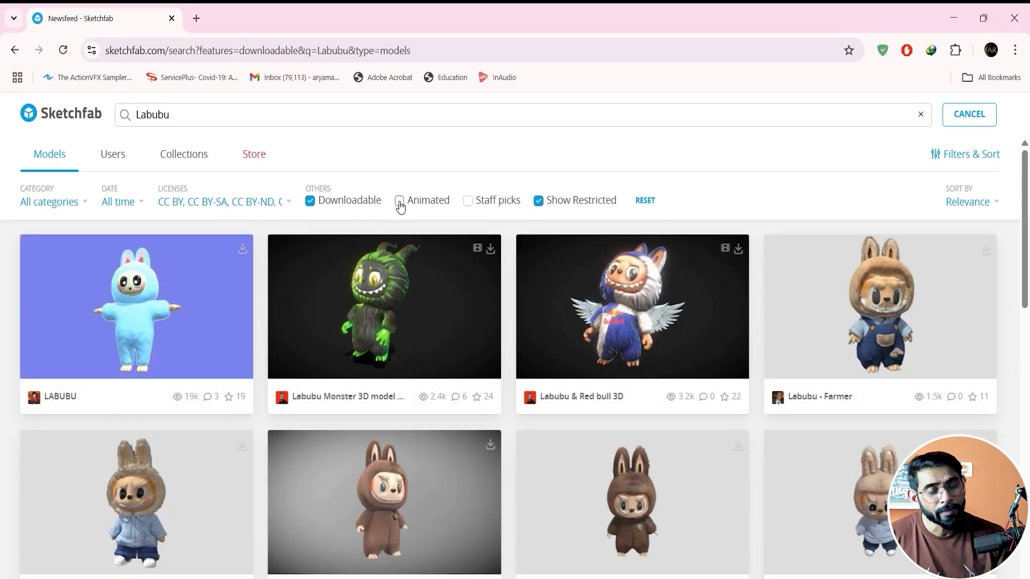
pyautogui.click(400, 203)
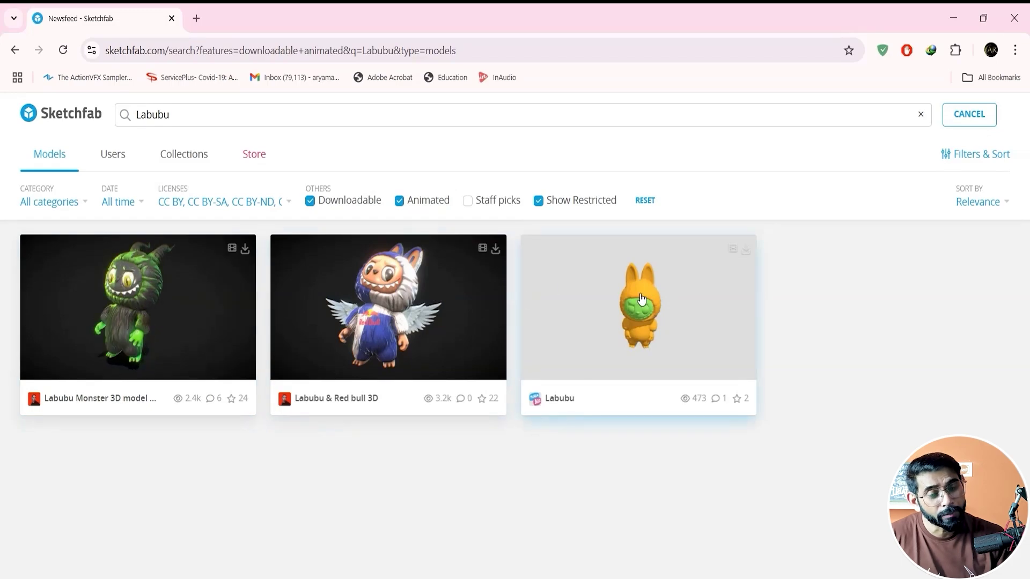
pyautogui.click(150, 294)
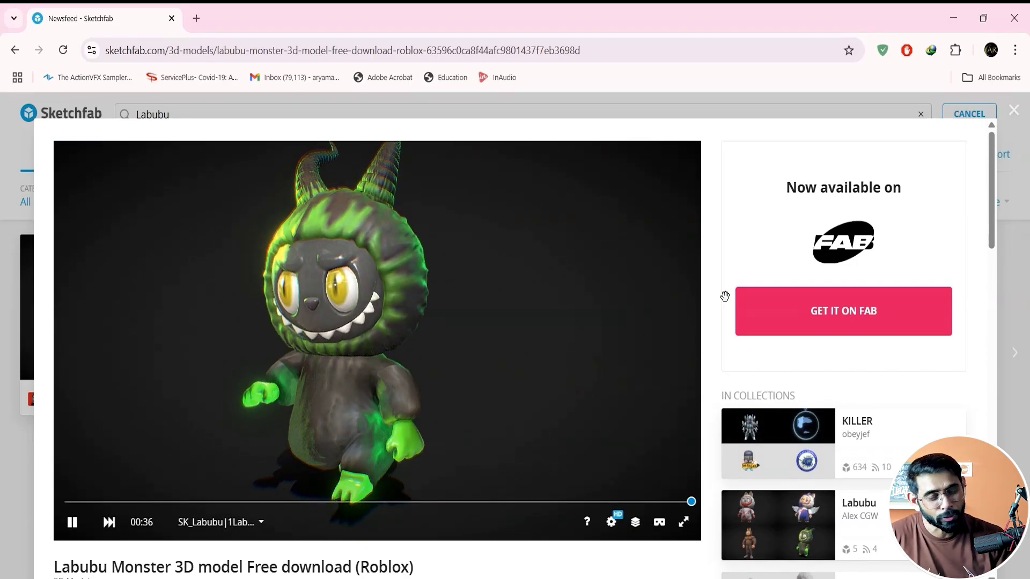
# Download the 4k GLB of the Labubu Monster model and close its preview
pyautogui.scroll(-8, 712, 301)
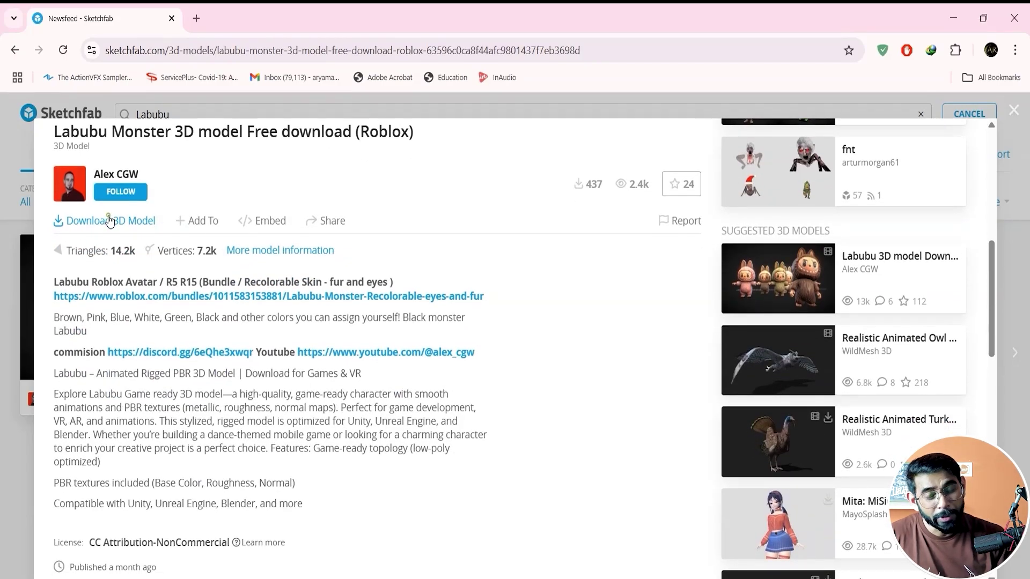
pyautogui.click(109, 221)
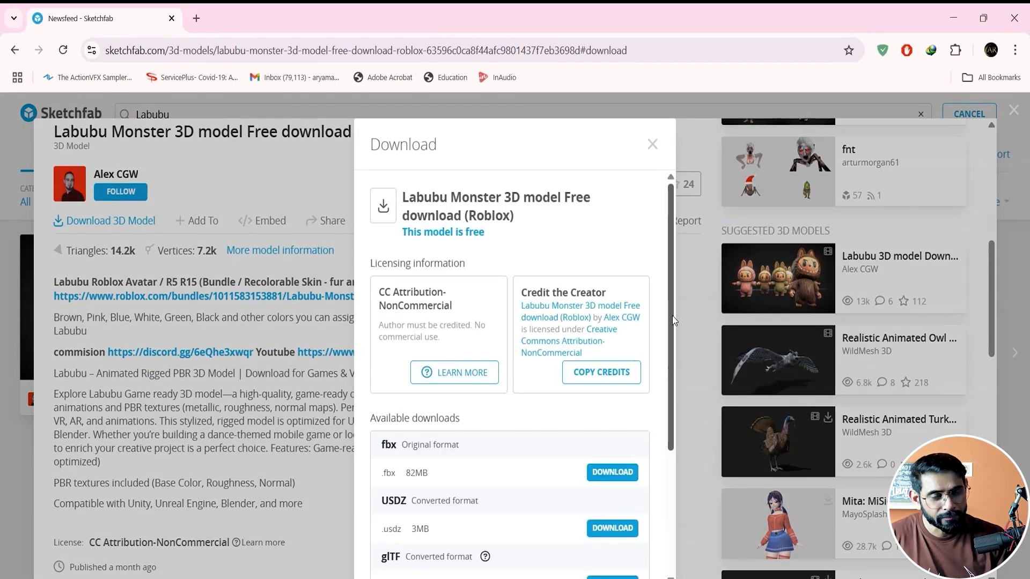
pyautogui.scroll(-4, 673, 319)
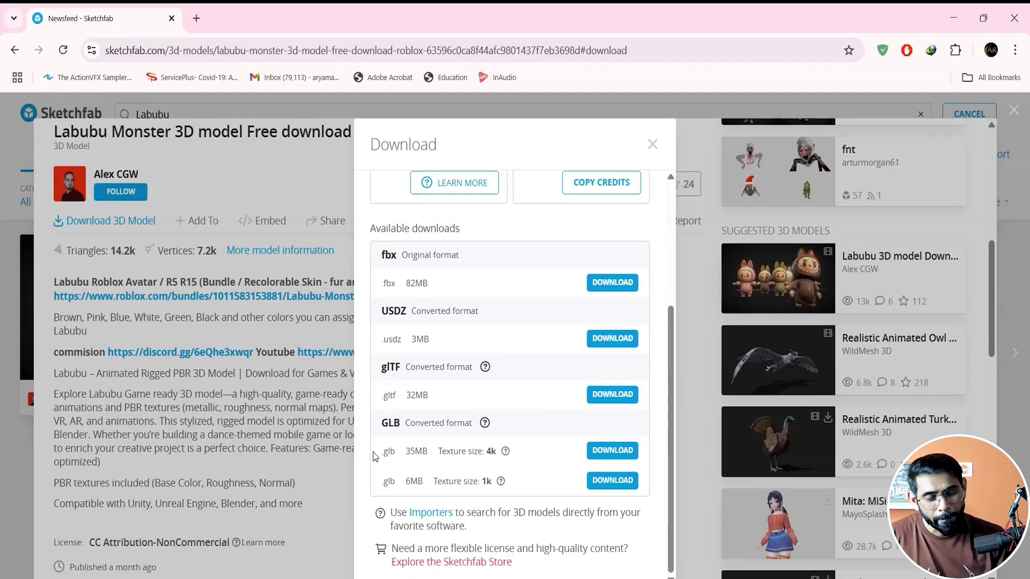
pyautogui.click(611, 446)
pyautogui.scroll(8, 484, 359)
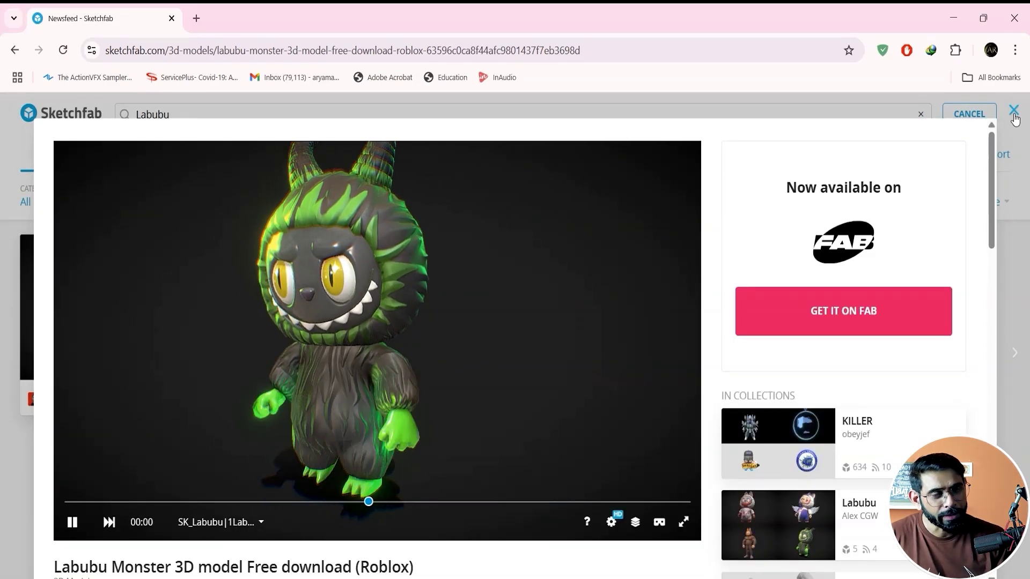
pyautogui.click(1013, 112)
# Uncheck Animated, open the Labubu Box model, and review its download formats
pyautogui.click(400, 201)
pyautogui.scroll(-4, 598, 361)
pyautogui.scroll(-2, 602, 391)
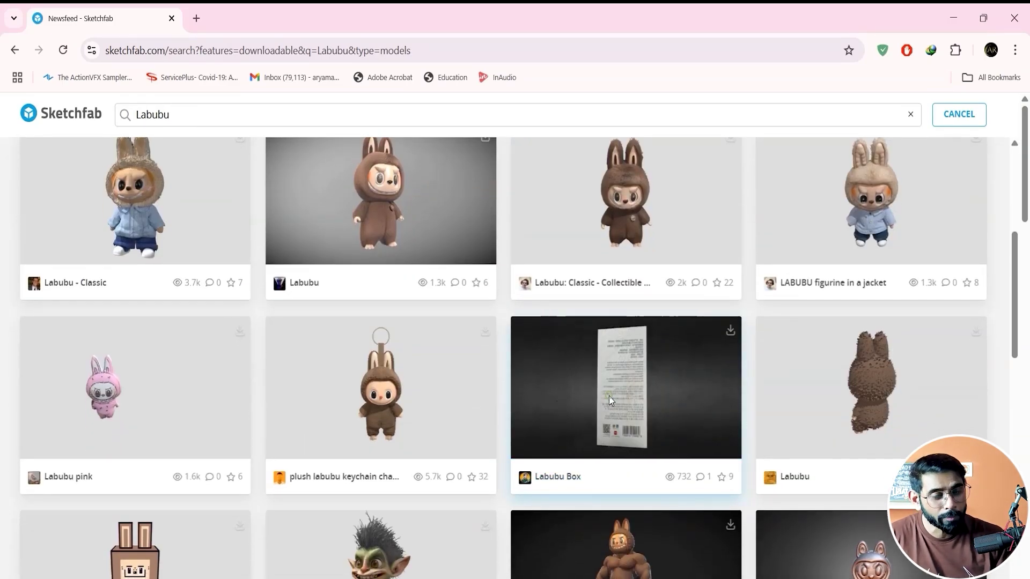
pyautogui.click(609, 400)
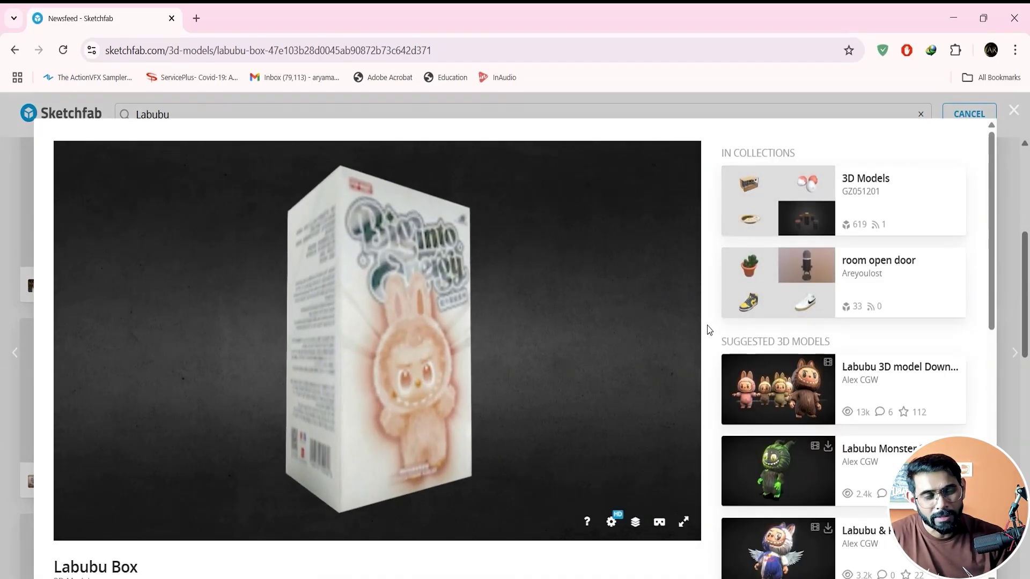
pyautogui.scroll(-7, 708, 329)
pyautogui.click(130, 294)
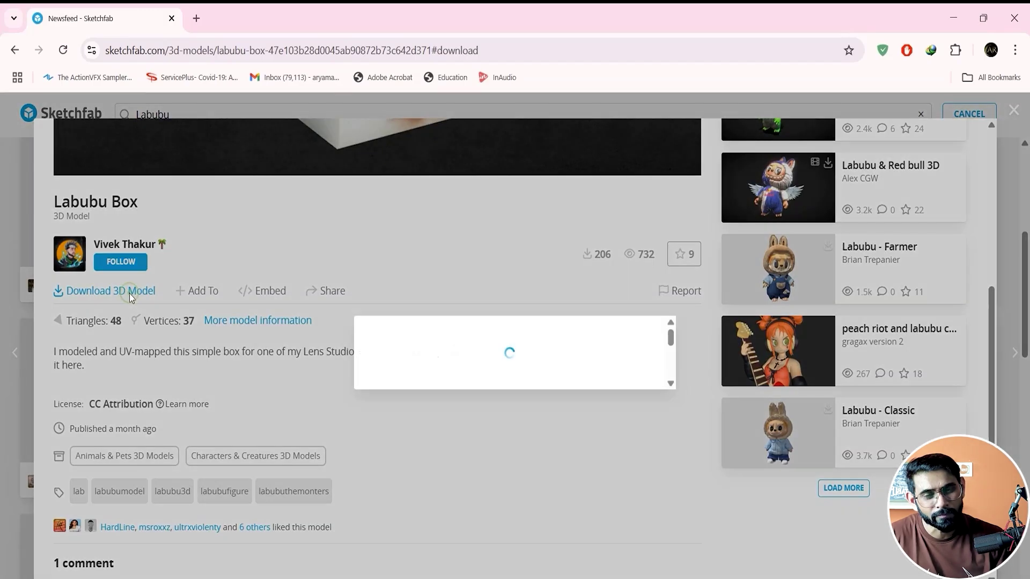
pyautogui.scroll(-3, 579, 455)
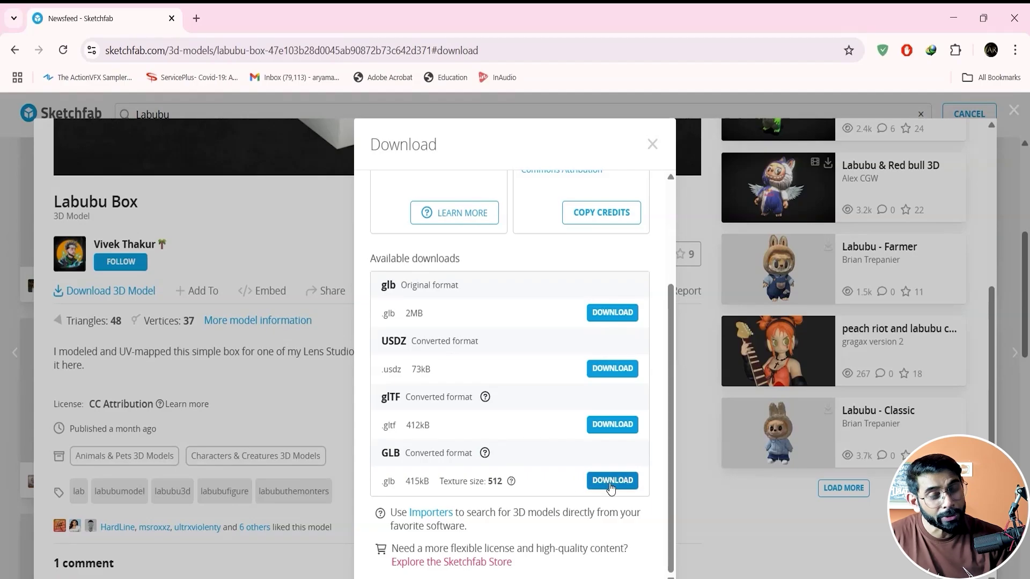
pyautogui.click(653, 146)
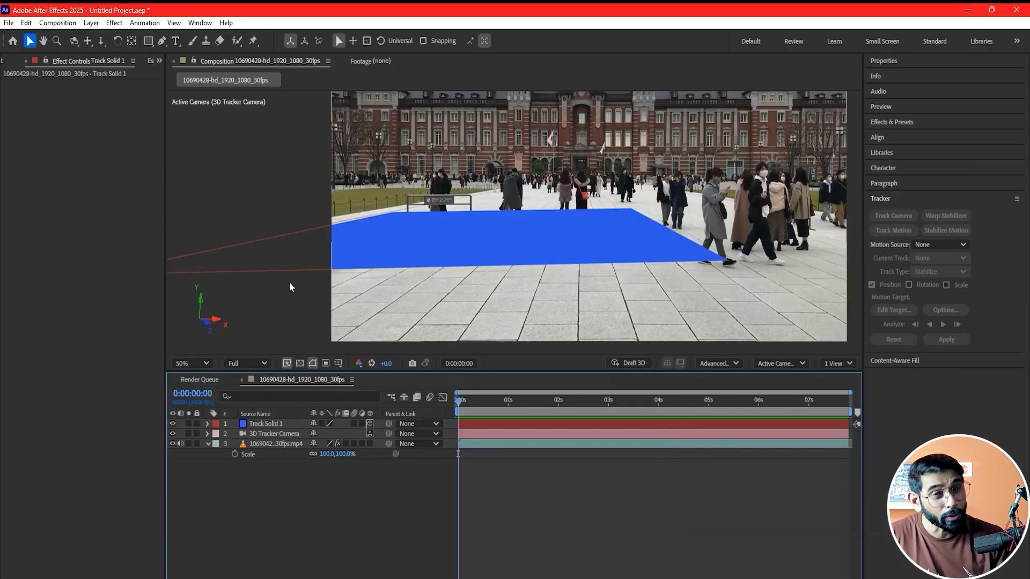
# Drag the Labubu .glb from the Project panel into the comp and make it comp size
pyautogui.click(158, 62)
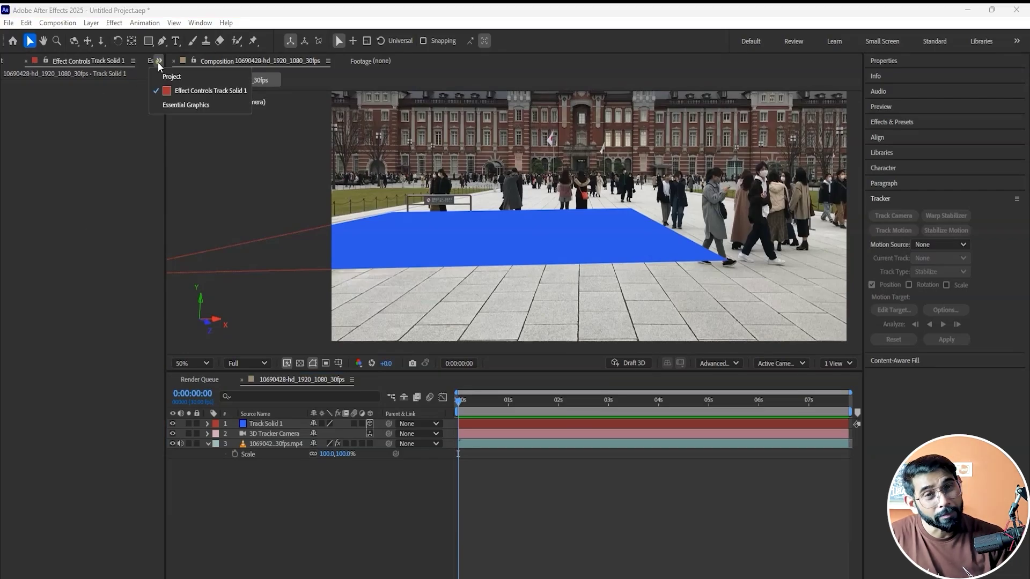
pyautogui.click(163, 77)
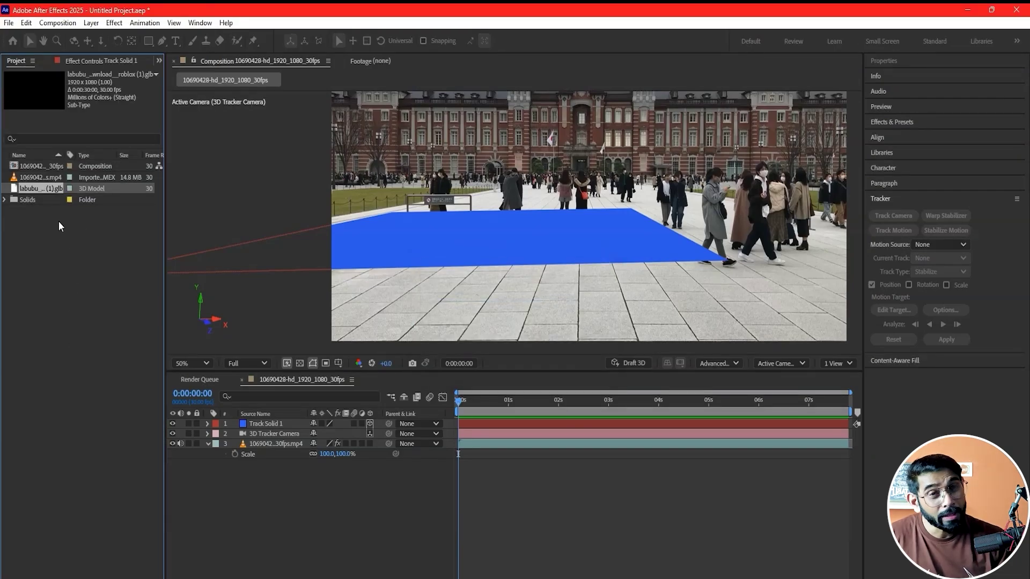
pyautogui.moveTo(21, 190)
pyautogui.mouseDown()
pyautogui.moveTo(378, 429)
pyautogui.moveTo(377, 420)
pyautogui.mouseUp()
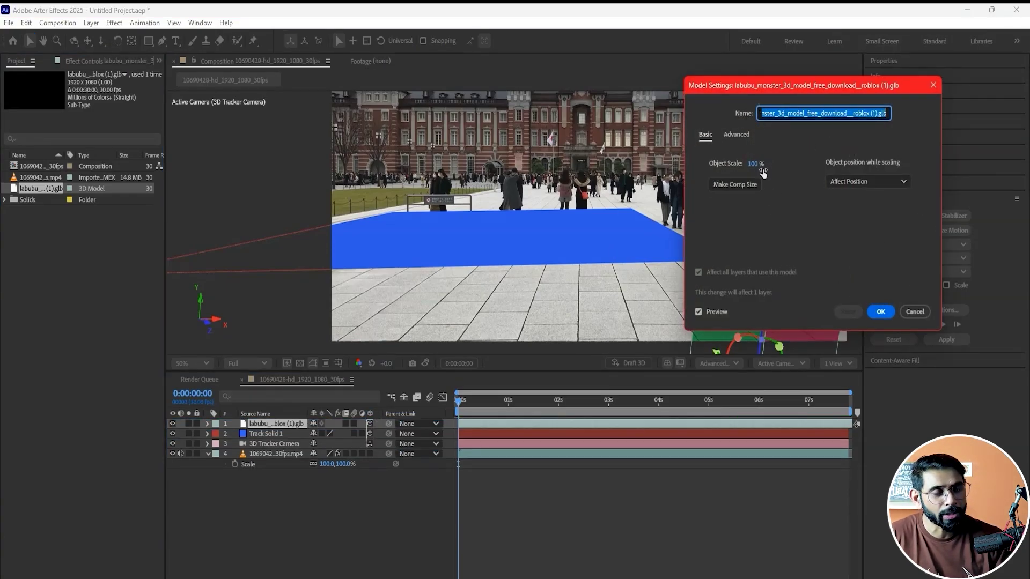
pyautogui.click(736, 185)
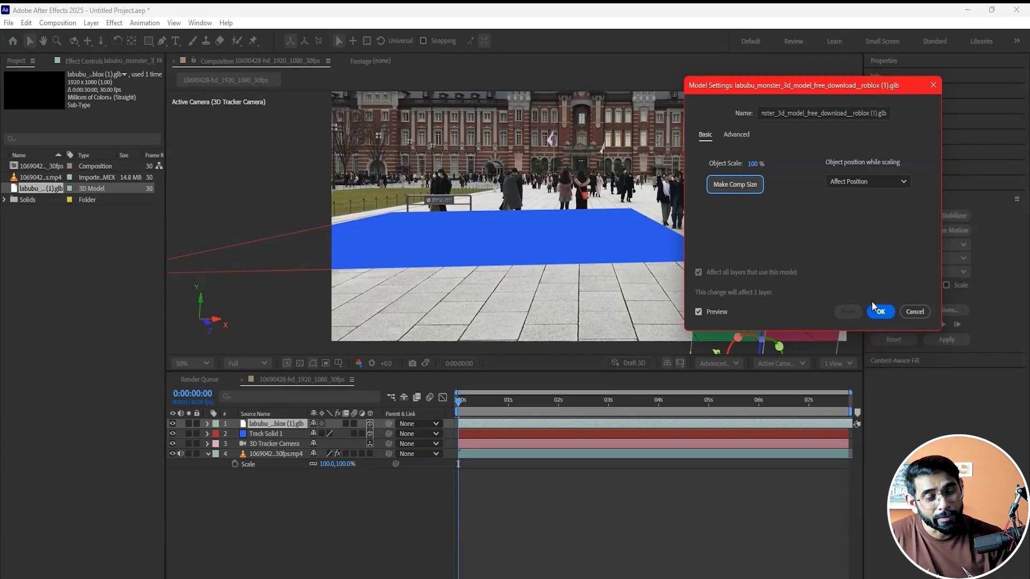
pyautogui.click(878, 314)
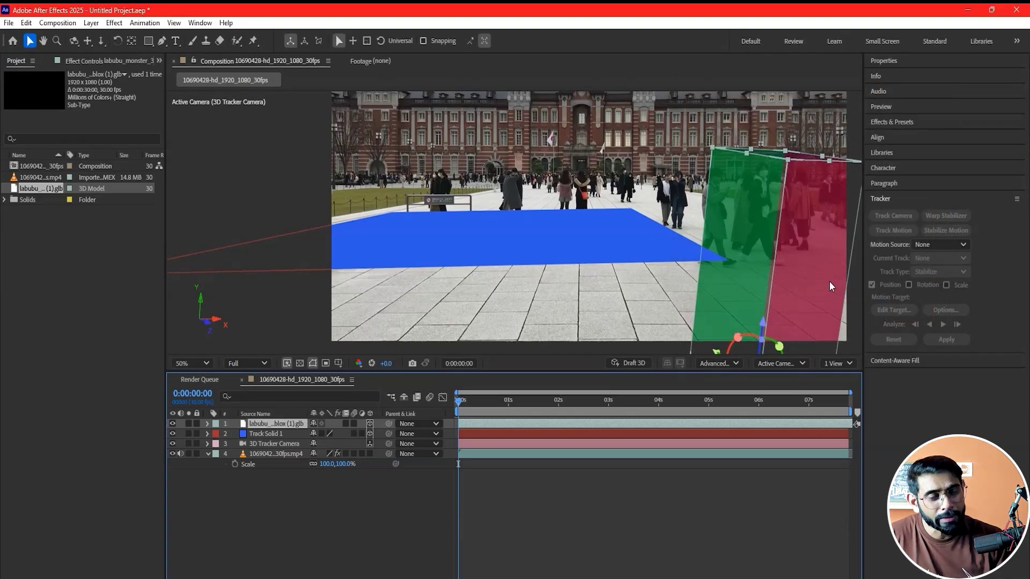
# Fit the Advanced 3D renderer shadows to the scene and drag the model onto the blue plane
pyautogui.click(738, 366)
pyautogui.click(736, 429)
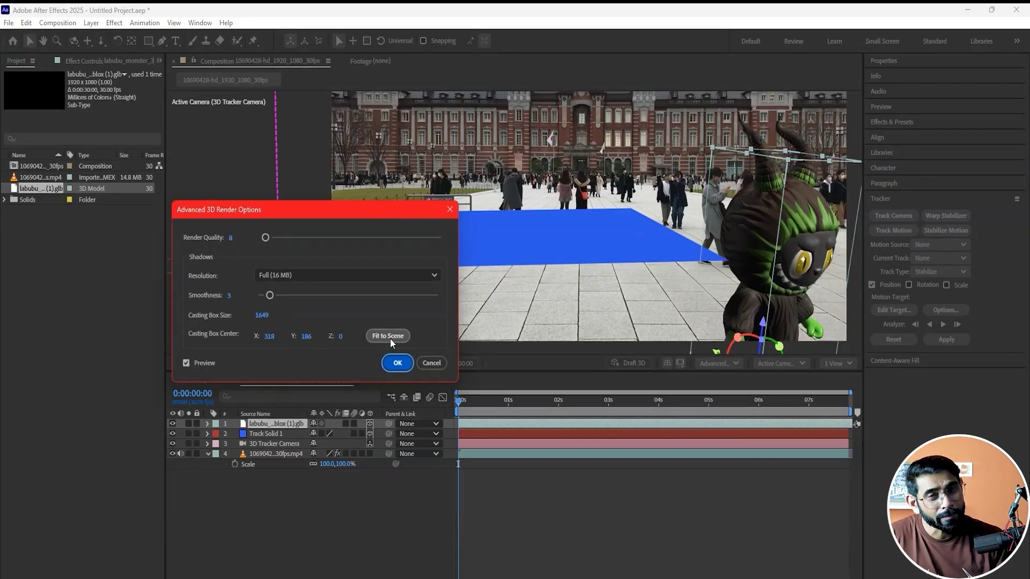
pyautogui.click(391, 339)
pyautogui.click(393, 363)
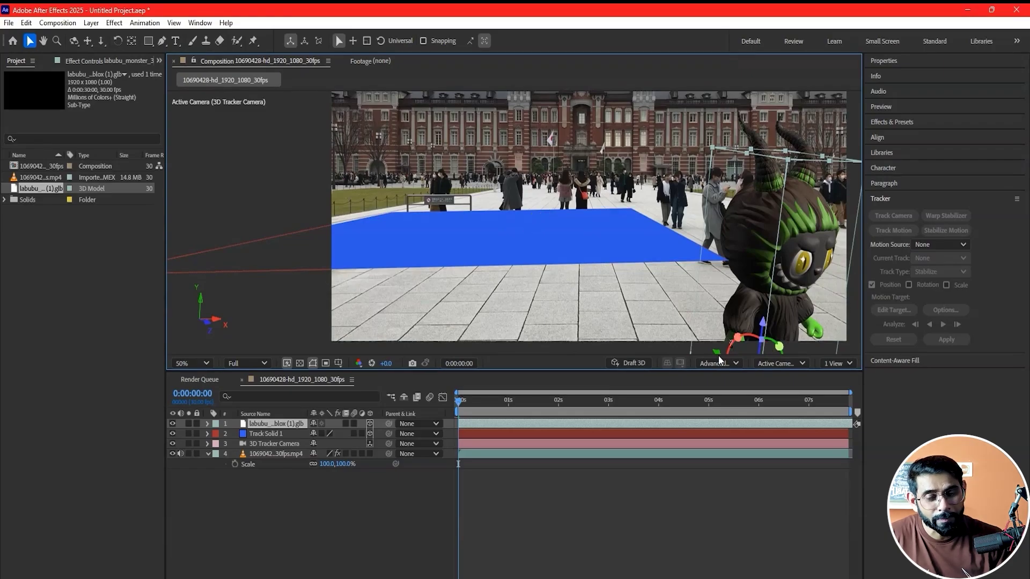
pyautogui.moveTo(717, 355); pyautogui.dragTo(565, 199)
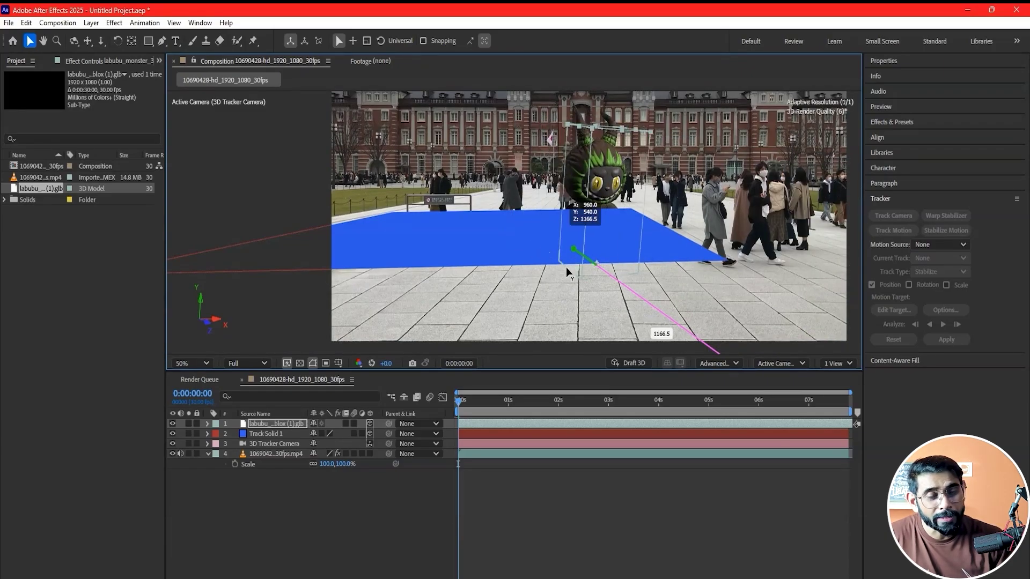
# Switch to a 2-view layout with a Top view and reposition the model over the plane
pyautogui.click(850, 363)
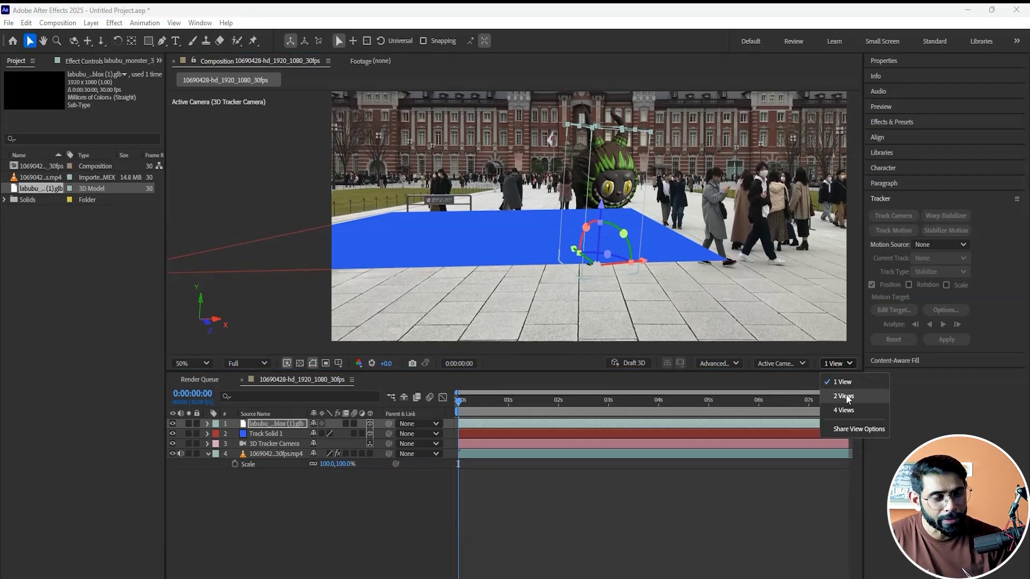
pyautogui.click(853, 395)
pyautogui.scroll(-1, 697, 240)
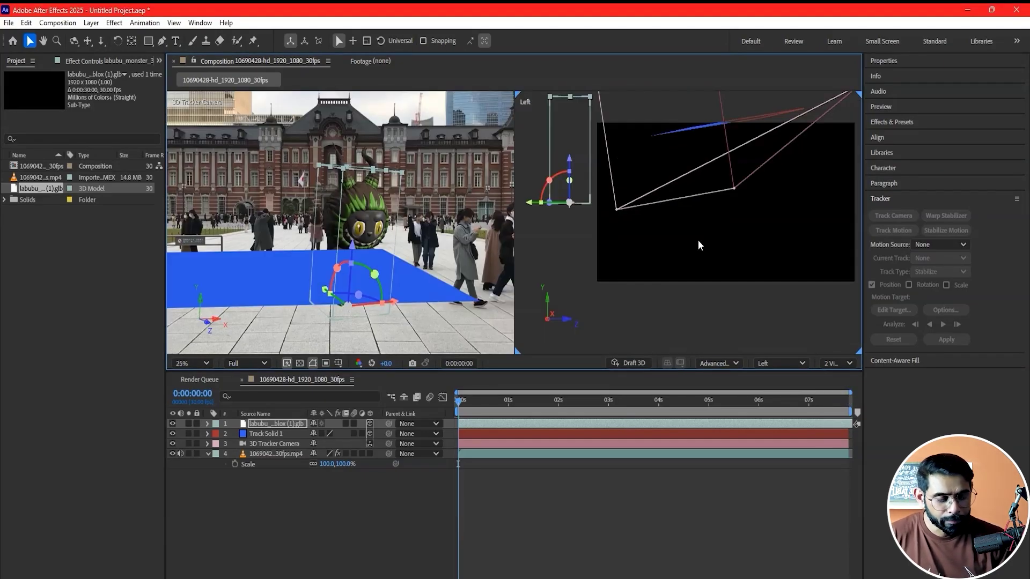
pyautogui.scroll(-1, 655, 173)
pyautogui.press('h')
pyautogui.press('v')
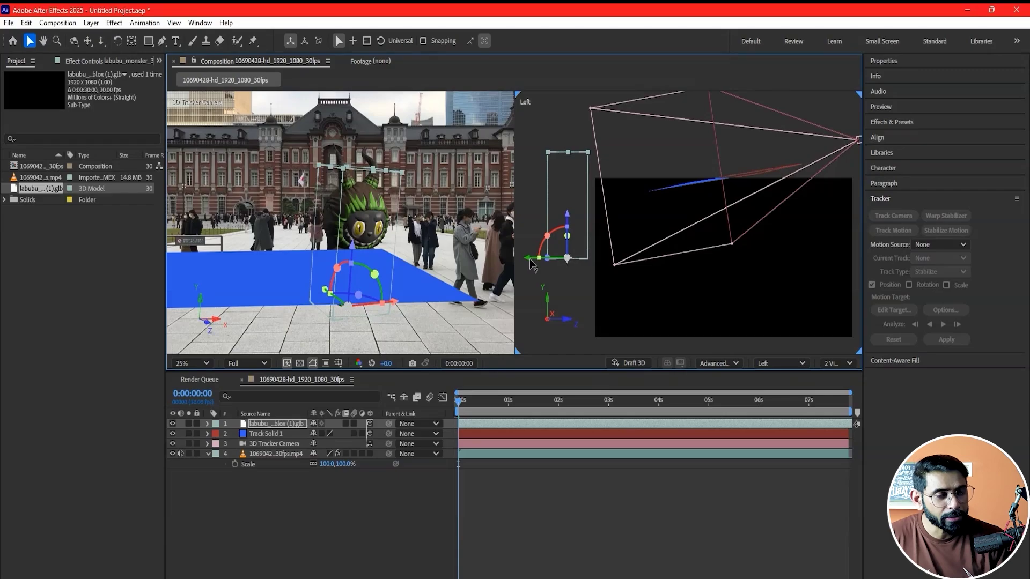
pyautogui.moveTo(578, 208)
pyautogui.mouseDown()
pyautogui.moveTo(706, 208)
pyautogui.moveTo(692, 135)
pyautogui.mouseUp()
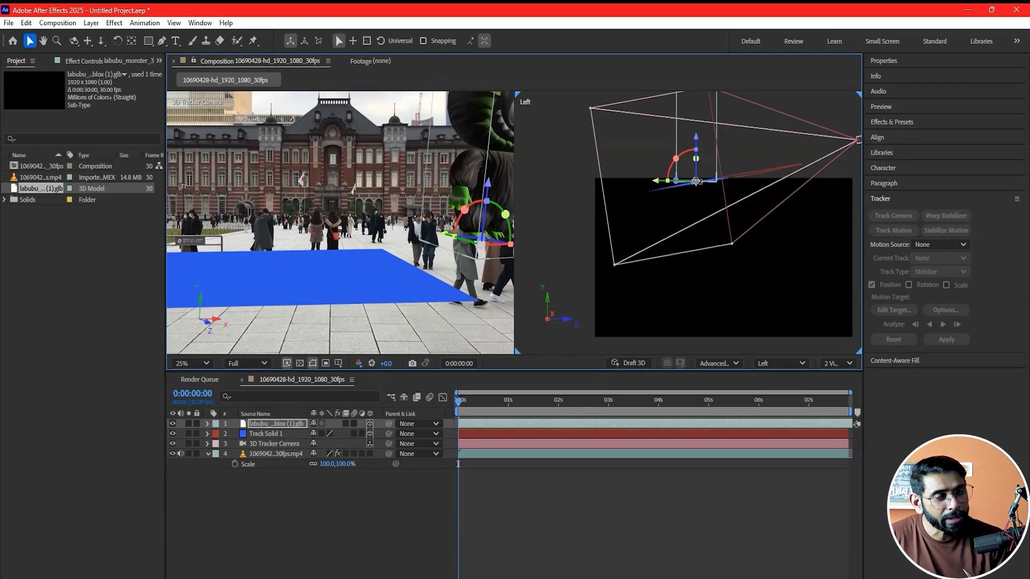
pyautogui.click(793, 363)
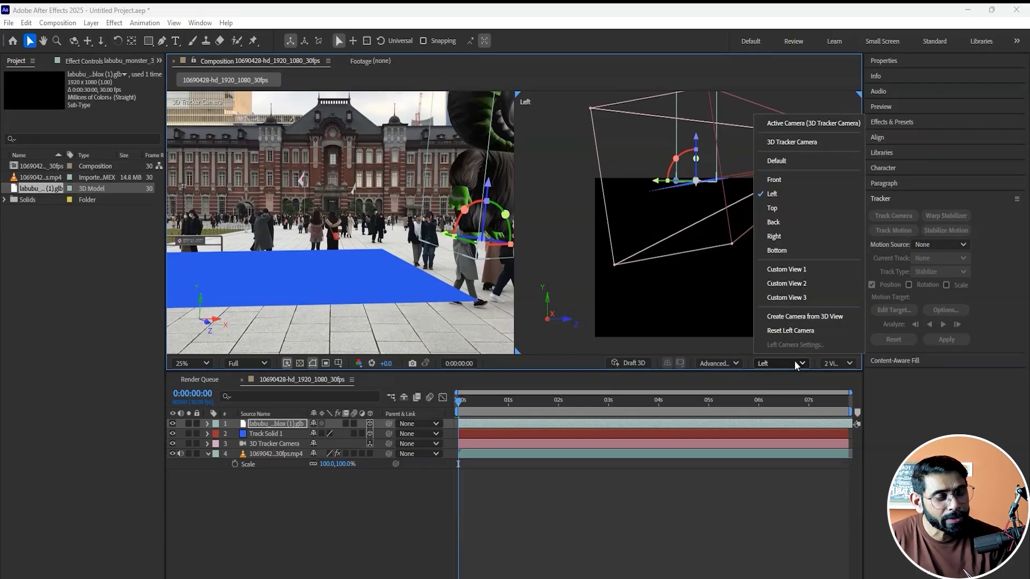
pyautogui.click(778, 207)
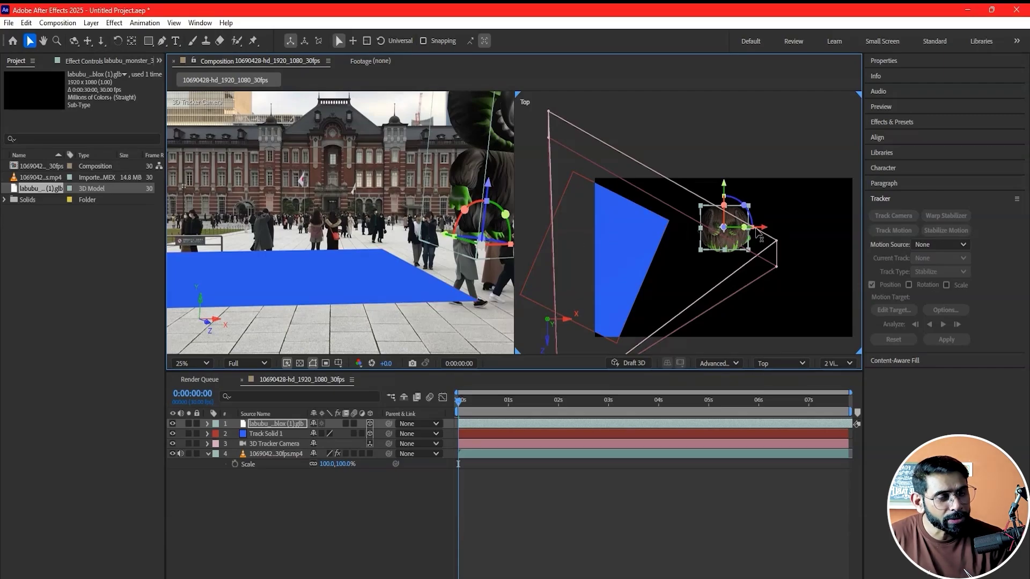
pyautogui.moveTo(766, 232); pyautogui.dragTo(656, 246)
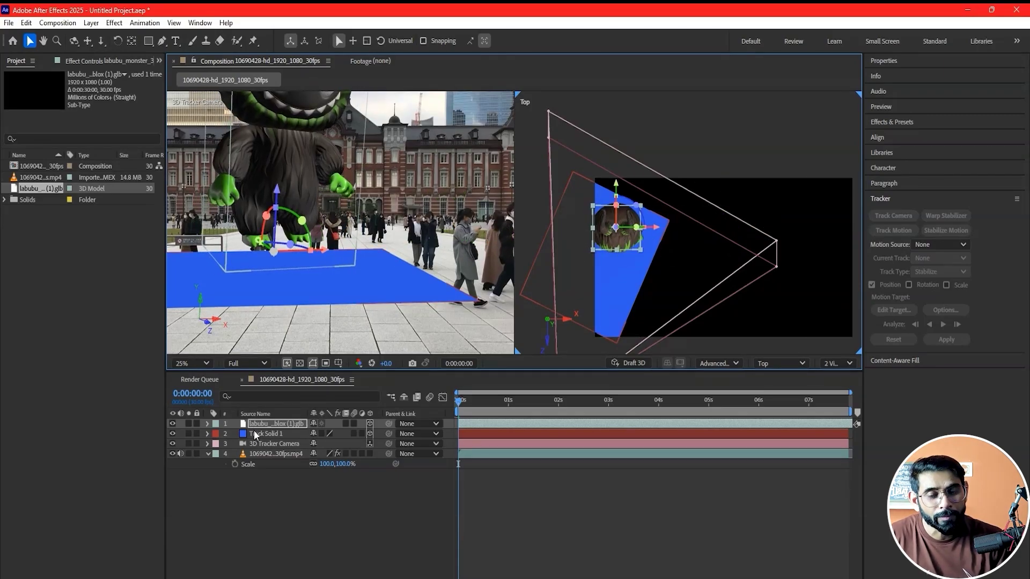
# Scale the Labubu model to 42% and position it in the camera and Top views
pyautogui.press('s')
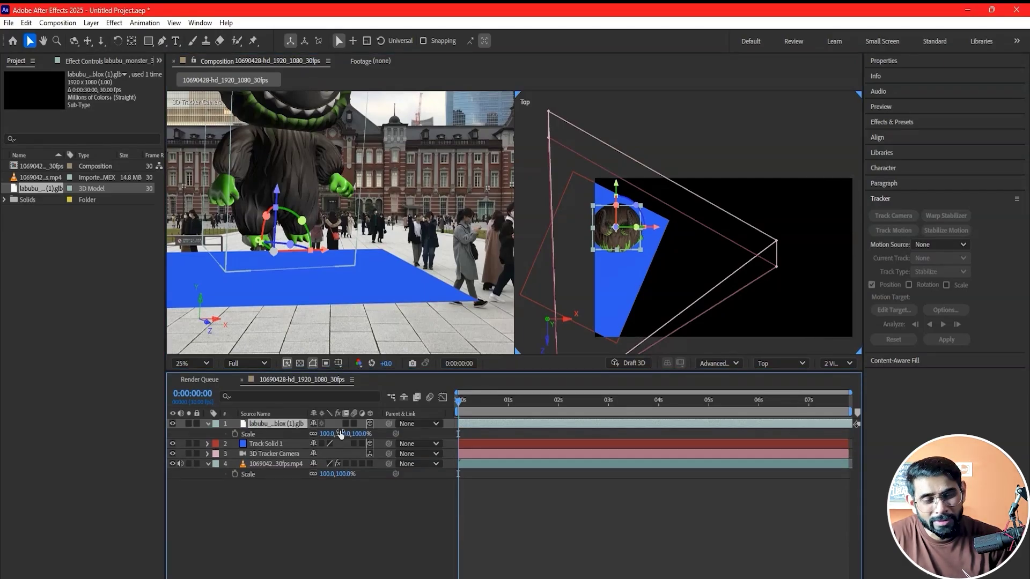
pyautogui.moveTo(324, 434); pyautogui.dragTo(301, 445)
pyautogui.press('Return')
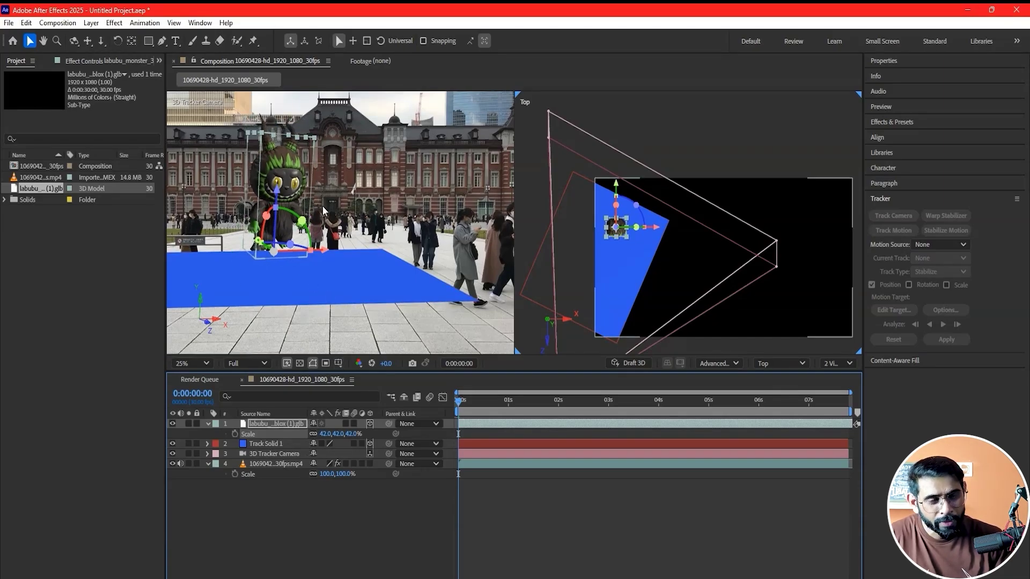
pyautogui.click(278, 203)
pyautogui.moveTo(278, 203); pyautogui.dragTo(278, 198)
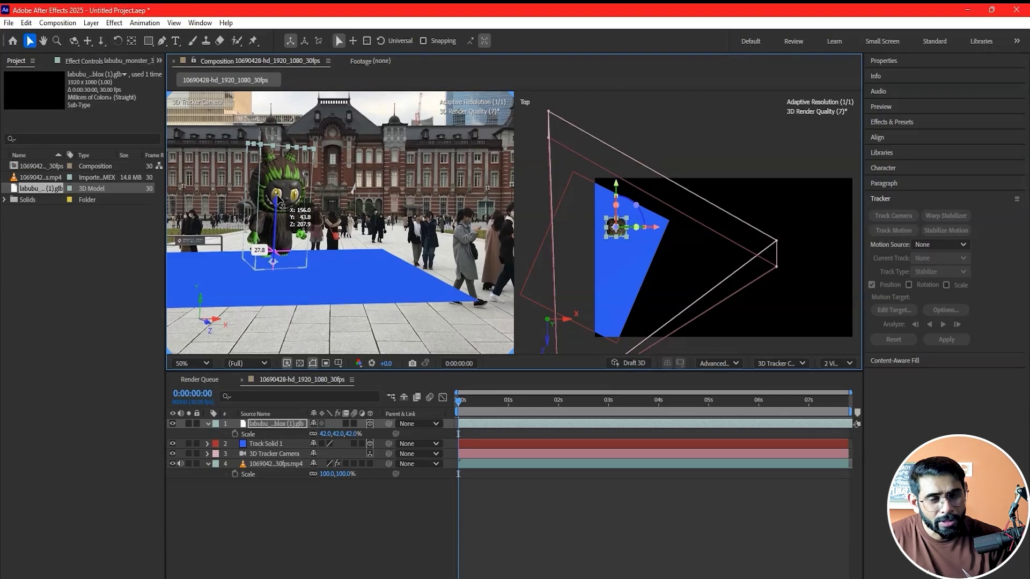
pyautogui.moveTo(644, 241)
pyautogui.mouseDown()
pyautogui.moveTo(622, 250)
pyautogui.moveTo(639, 252)
pyautogui.mouseUp()
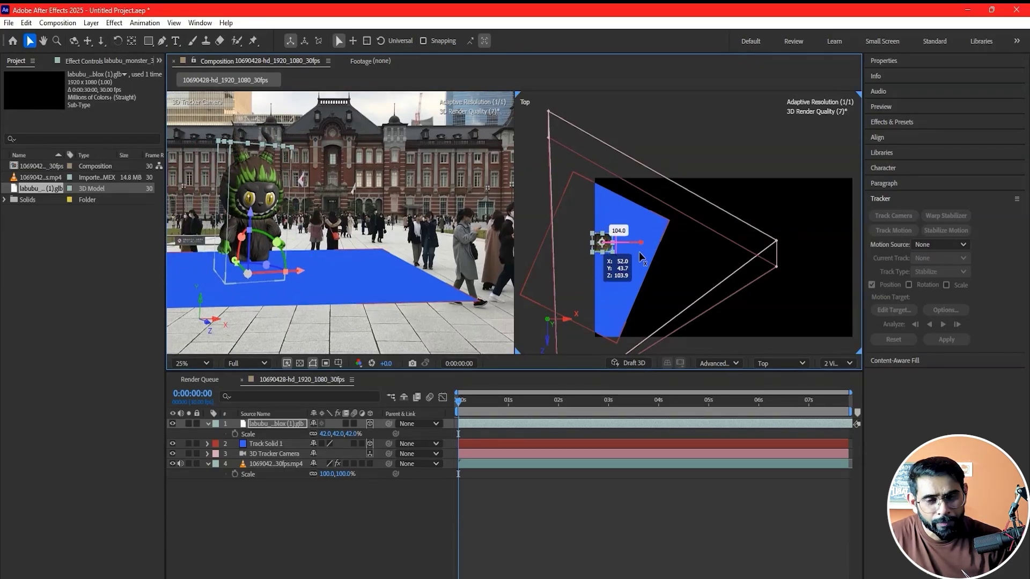
pyautogui.scroll(4, 330, 282)
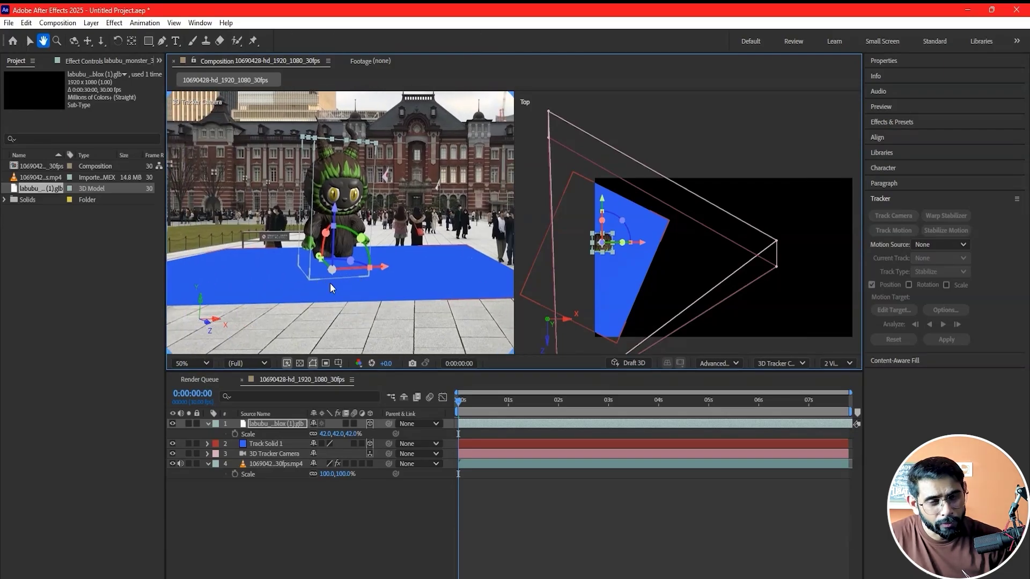
pyautogui.moveTo(645, 243); pyautogui.dragTo(648, 242)
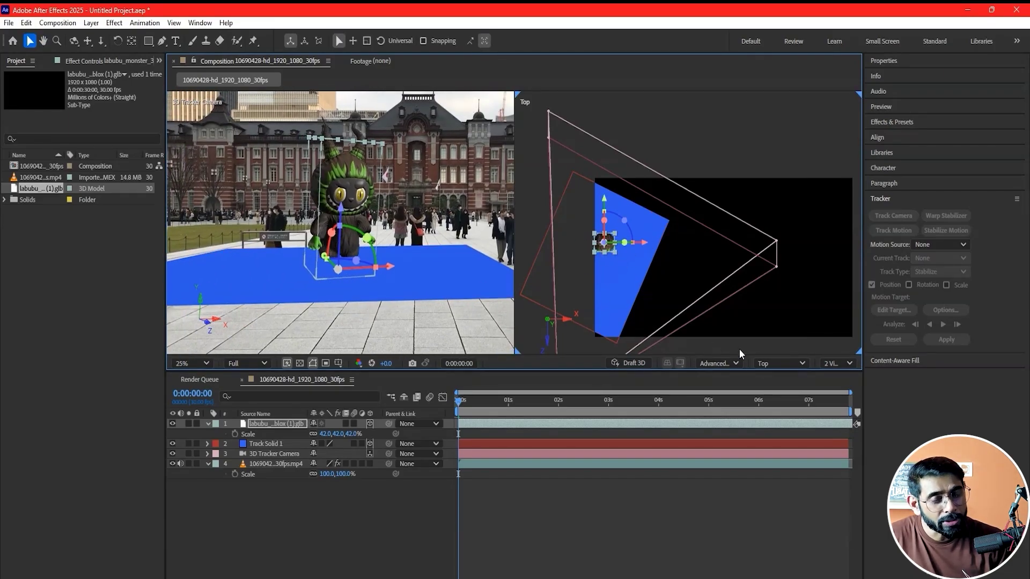
# In the Left view, raise the model onto the plane and tilt it about -10.8°
pyautogui.click(778, 363)
pyautogui.click(773, 194)
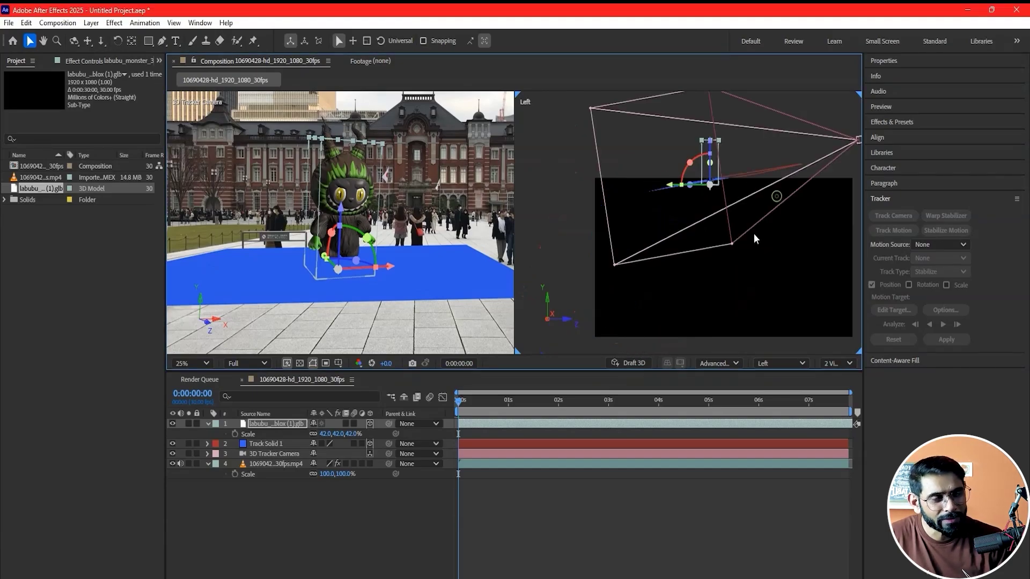
pyautogui.scroll(2, 739, 150)
pyautogui.scroll(2, 721, 227)
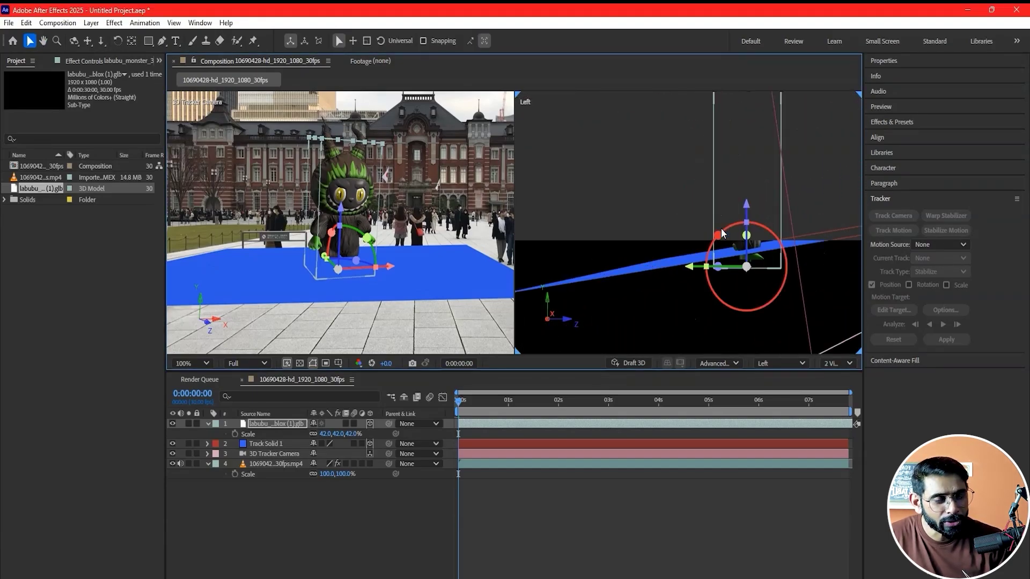
pyautogui.moveTo(750, 216); pyautogui.dragTo(734, 207)
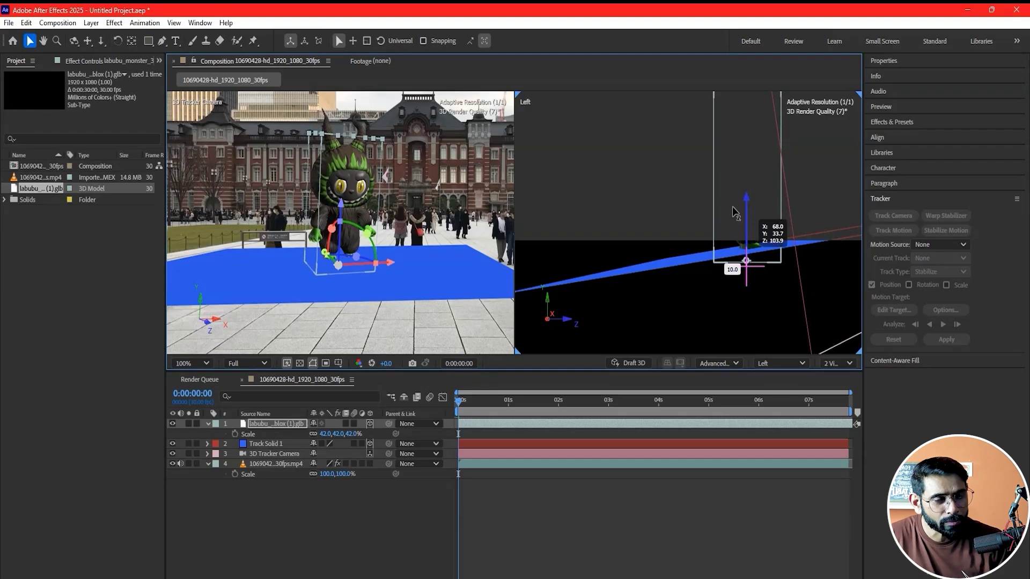
pyautogui.moveTo(732, 214); pyautogui.dragTo(727, 217)
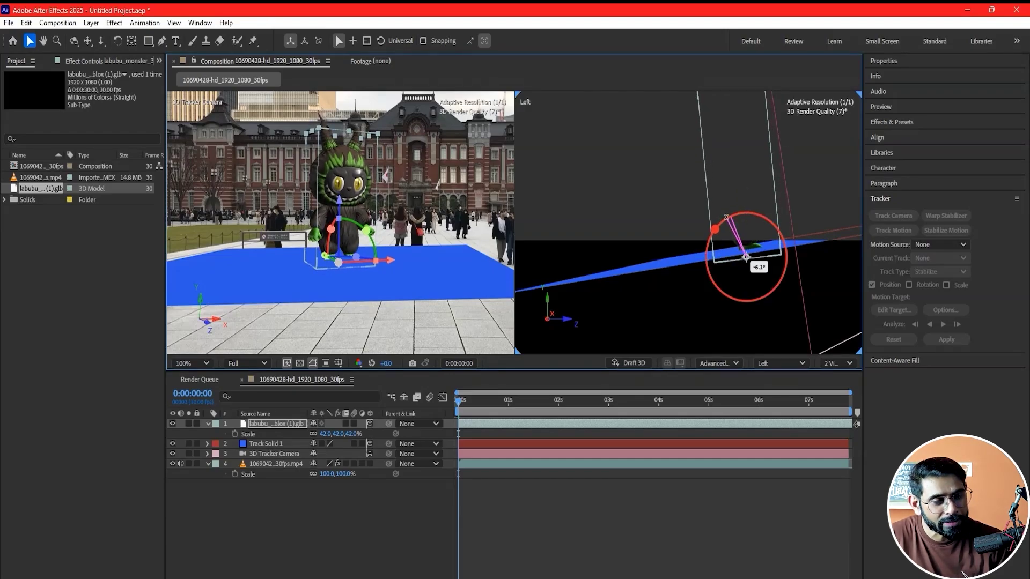
pyautogui.moveTo(727, 217); pyautogui.dragTo(723, 216)
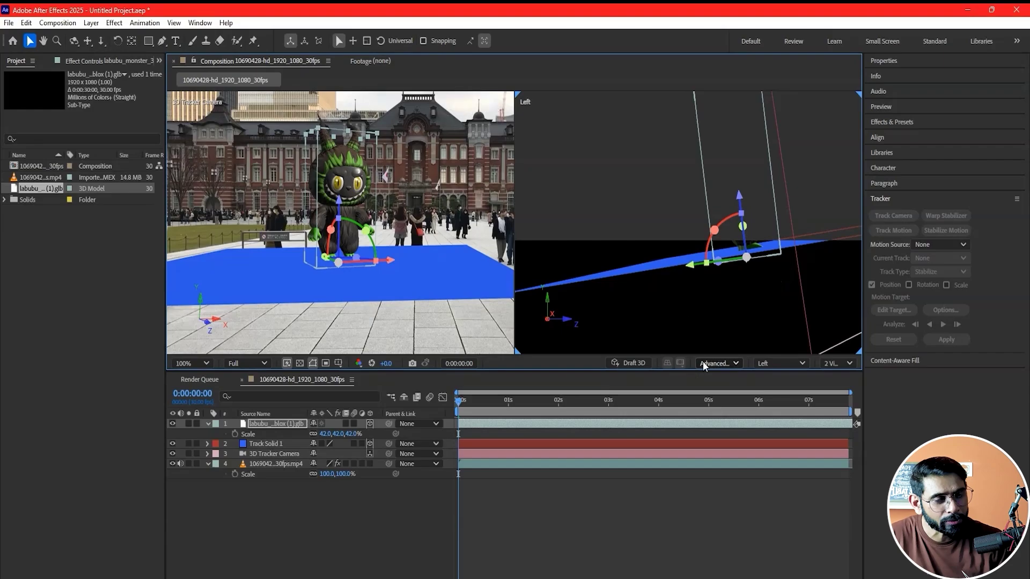
# Add a new Environment-type light layer, Environment Light 1, from the timeline's New menu
pyautogui.click(359, 335)
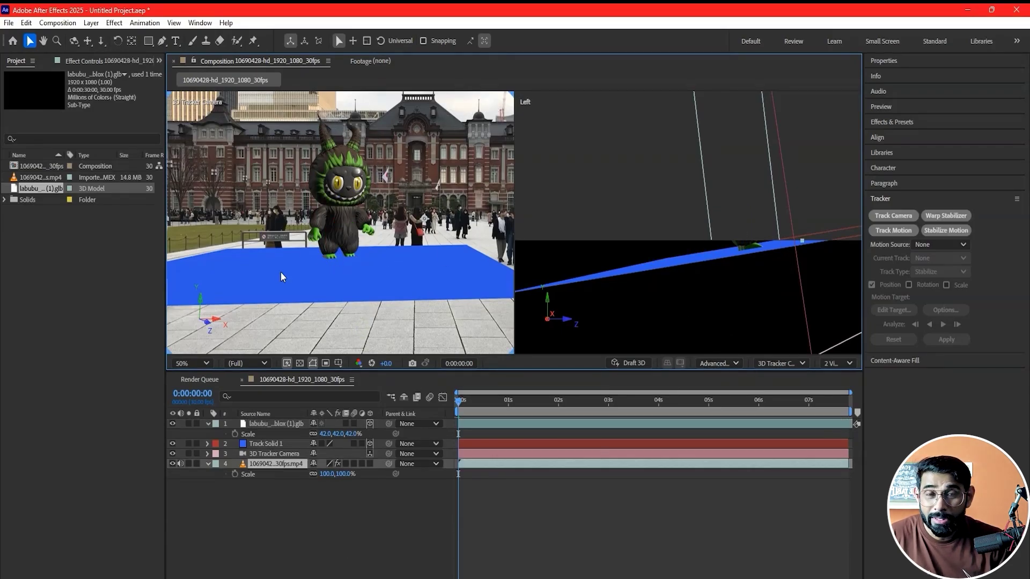
pyautogui.click(209, 423)
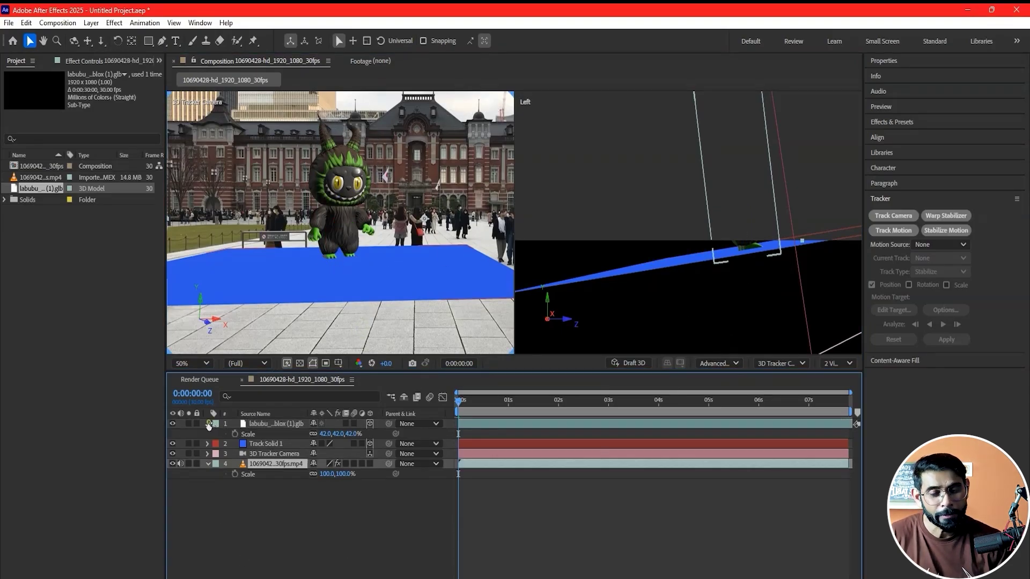
pyautogui.rightClick(233, 507)
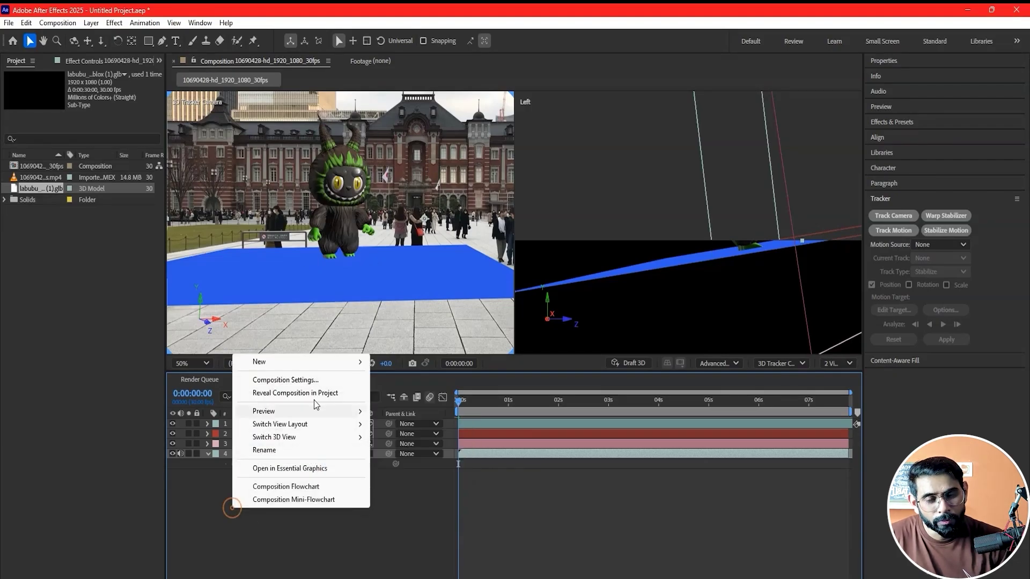
pyautogui.moveTo(291, 361)
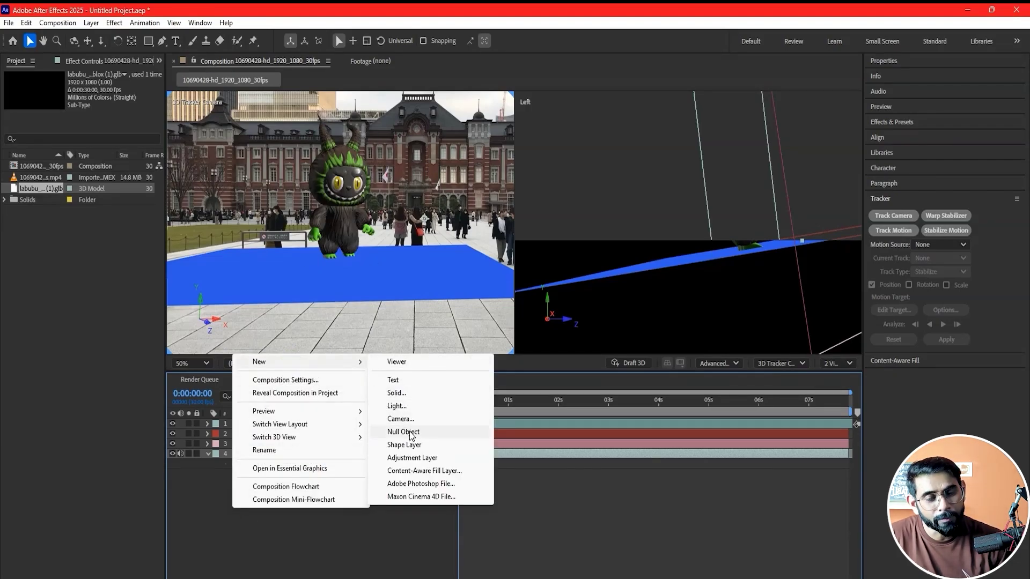
pyautogui.click(396, 406)
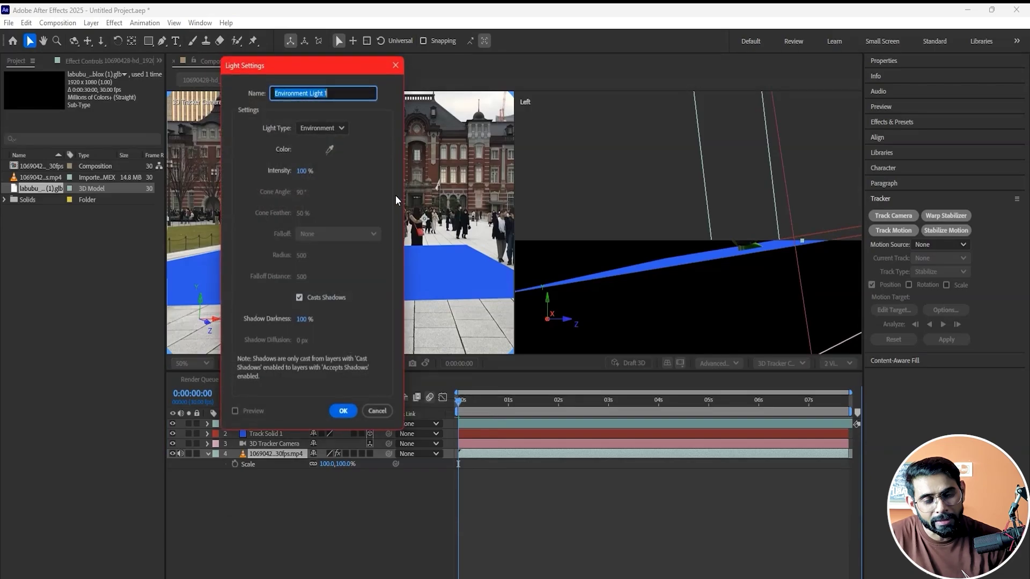
pyautogui.click(324, 128)
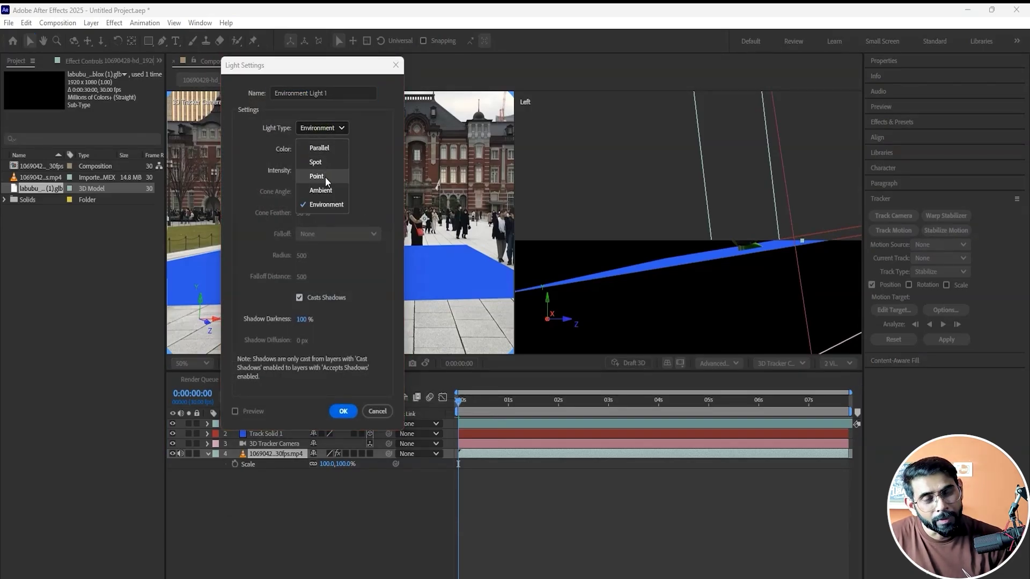
pyautogui.click(323, 206)
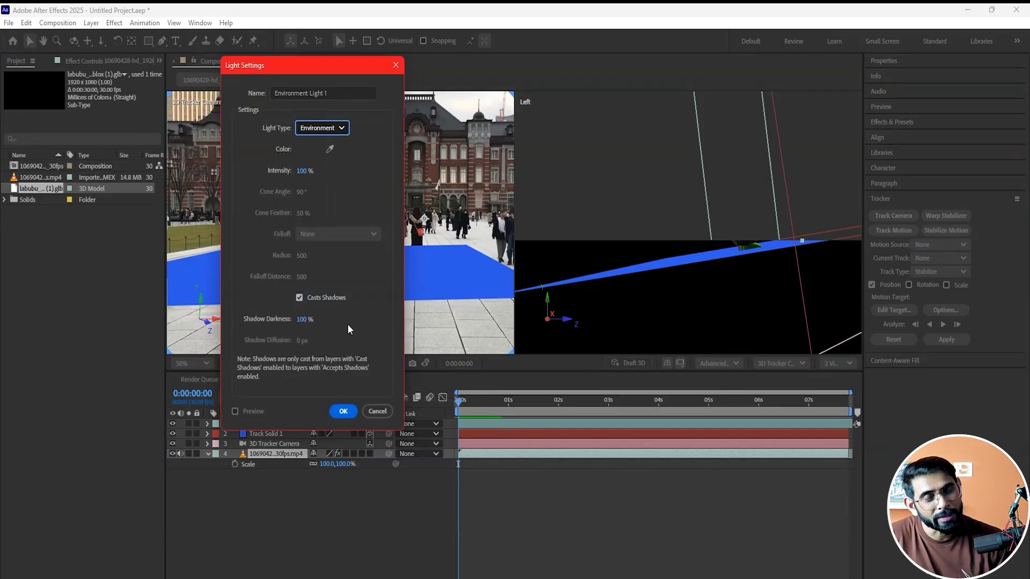
pyautogui.click(343, 411)
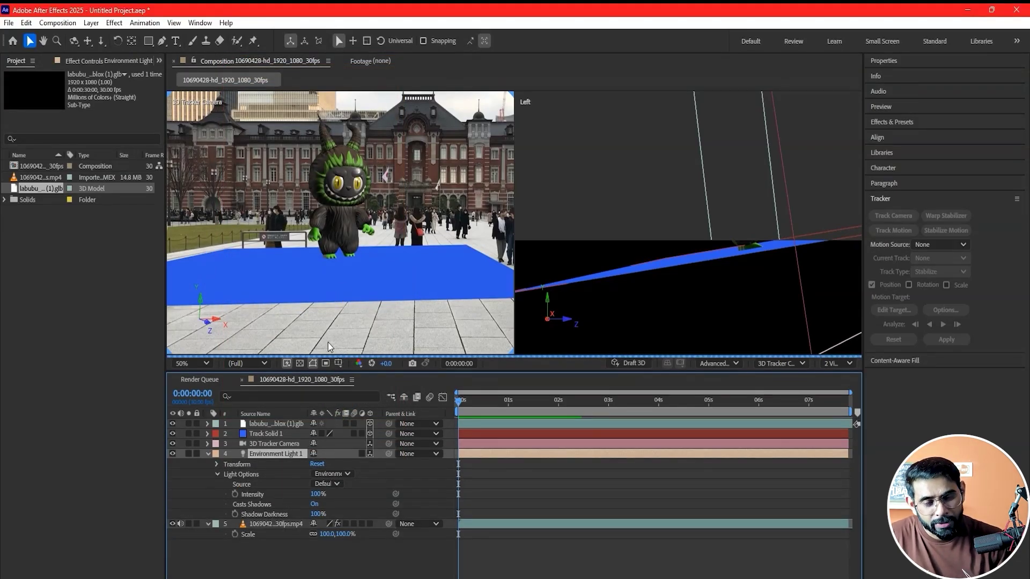
pyautogui.click(340, 239)
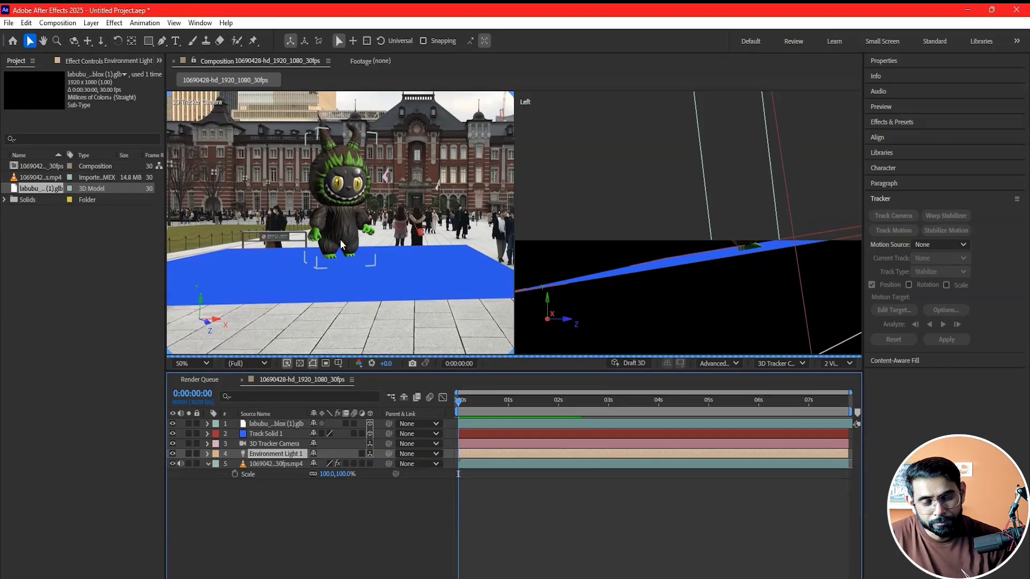
pyautogui.click(376, 469)
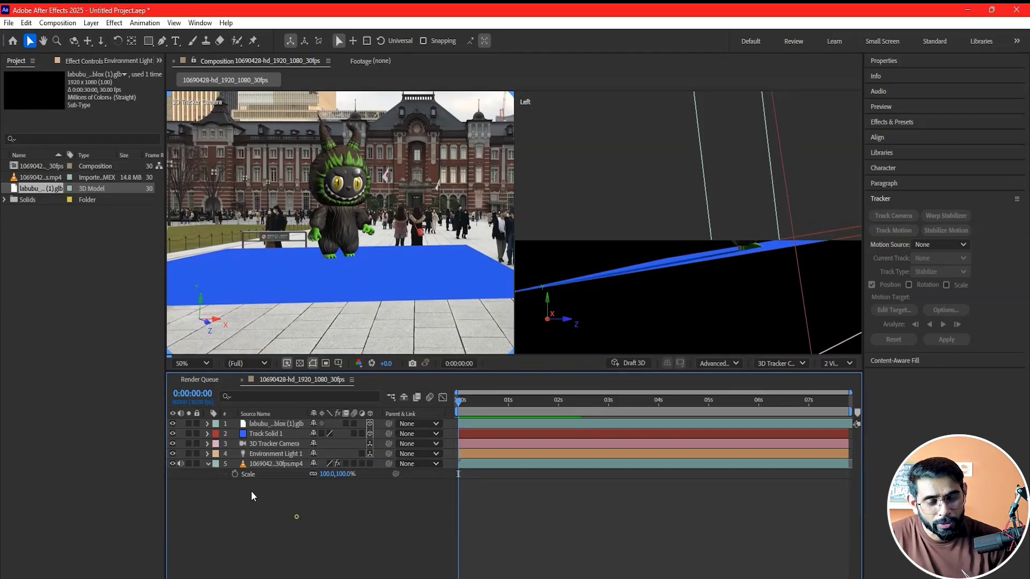
# Deselect all layers and set the viewer to 1 View showing the tracked camera
pyautogui.click(209, 455)
pyautogui.click(273, 524)
pyautogui.click(323, 246)
pyautogui.click(333, 254)
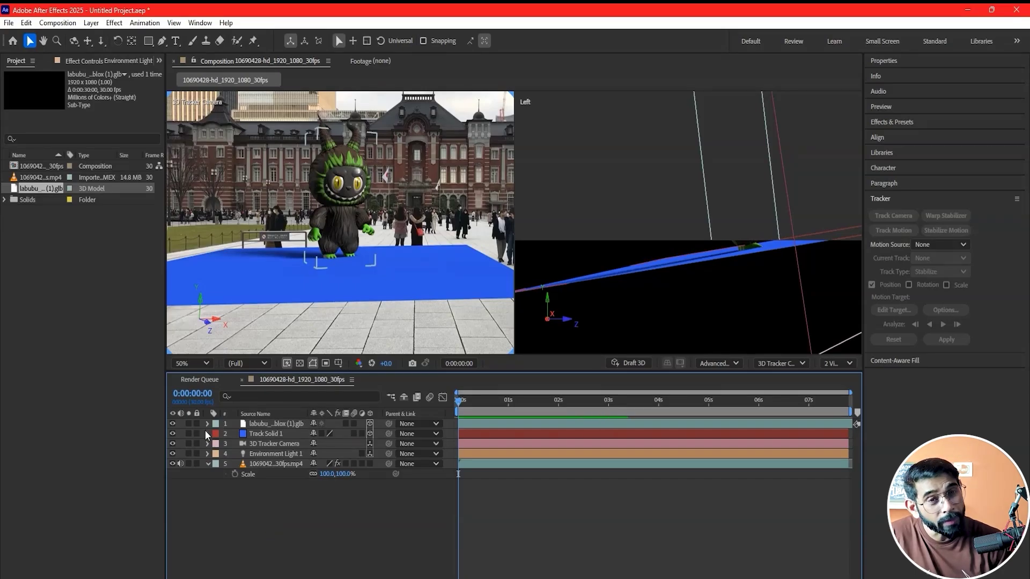
pyautogui.hotkey('ctrl', 'shift', 'a')
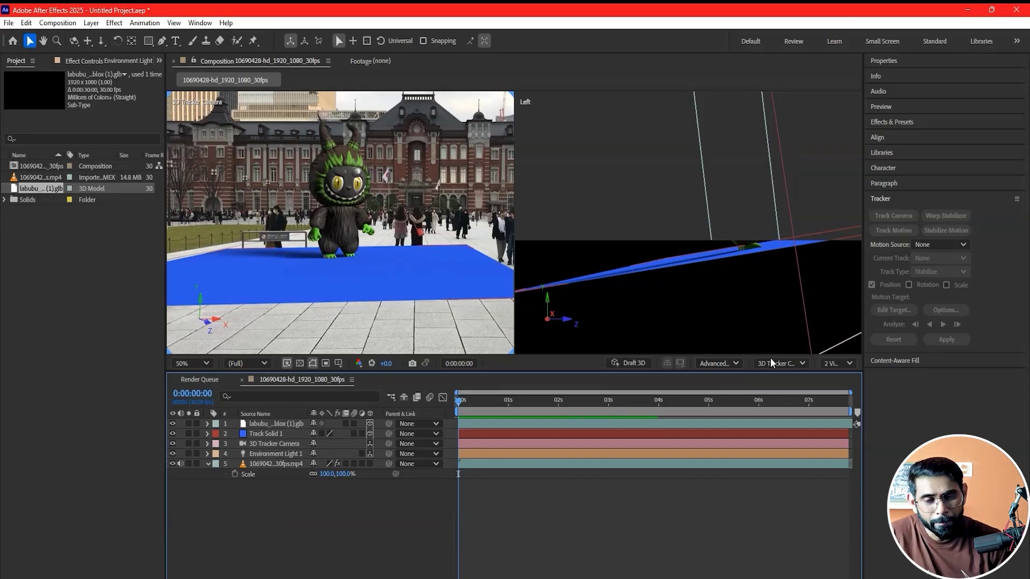
pyautogui.click(833, 363)
pyautogui.click(836, 381)
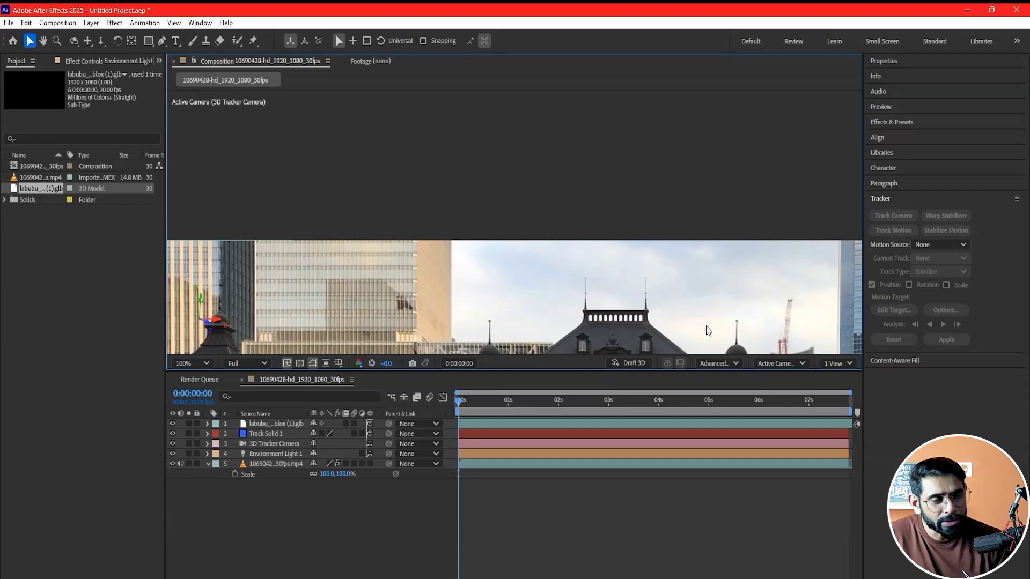
pyautogui.scroll(-2, 617, 210)
pyautogui.scroll(2, 504, 266)
pyautogui.click(503, 265)
pyautogui.scroll(3, 515, 270)
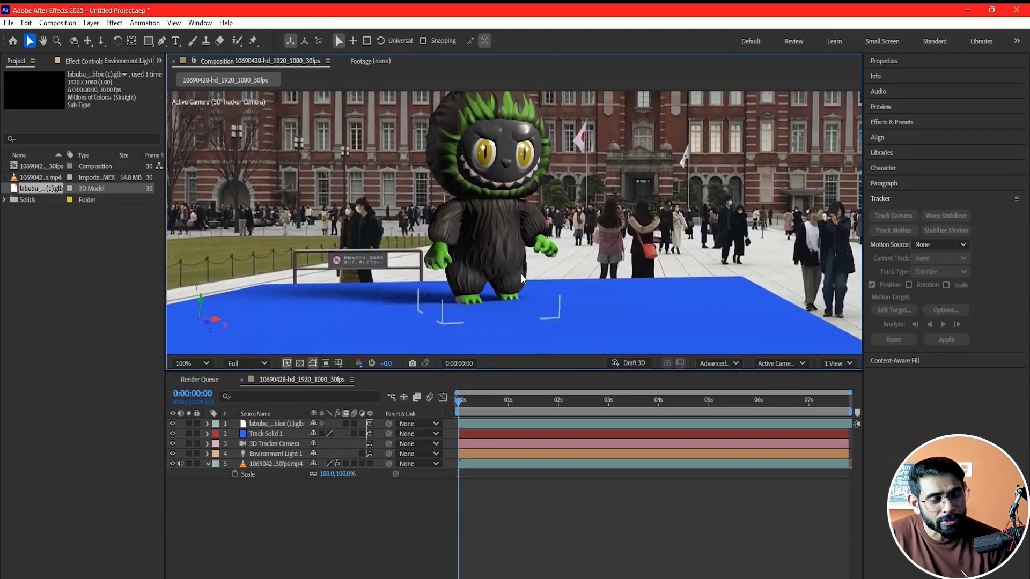
# Select the Labubu layer and scrub the timeline to check it stays on the plane
pyautogui.click(307, 465)
pyautogui.click(262, 423)
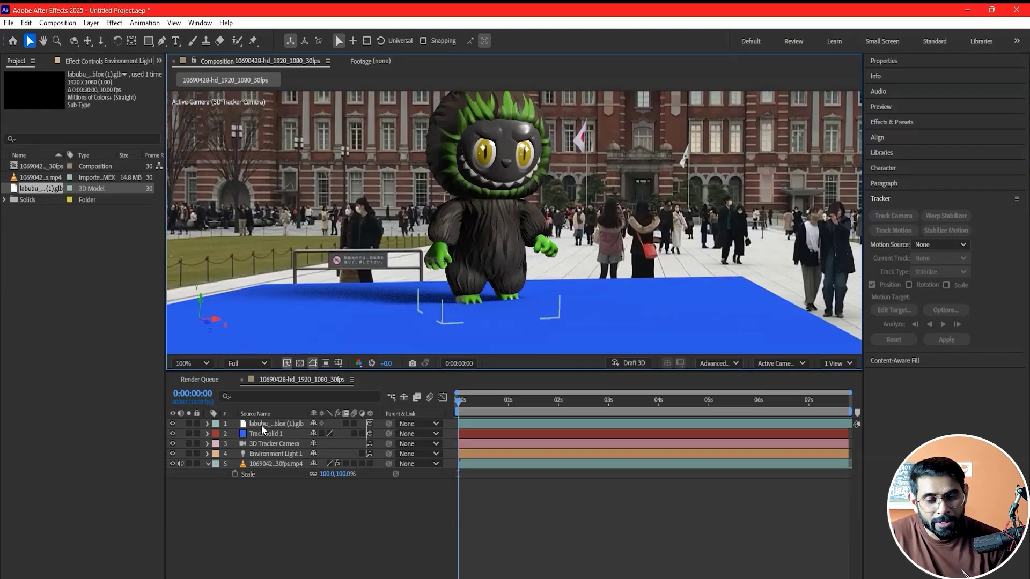
pyautogui.moveTo(561, 405); pyautogui.dragTo(593, 402)
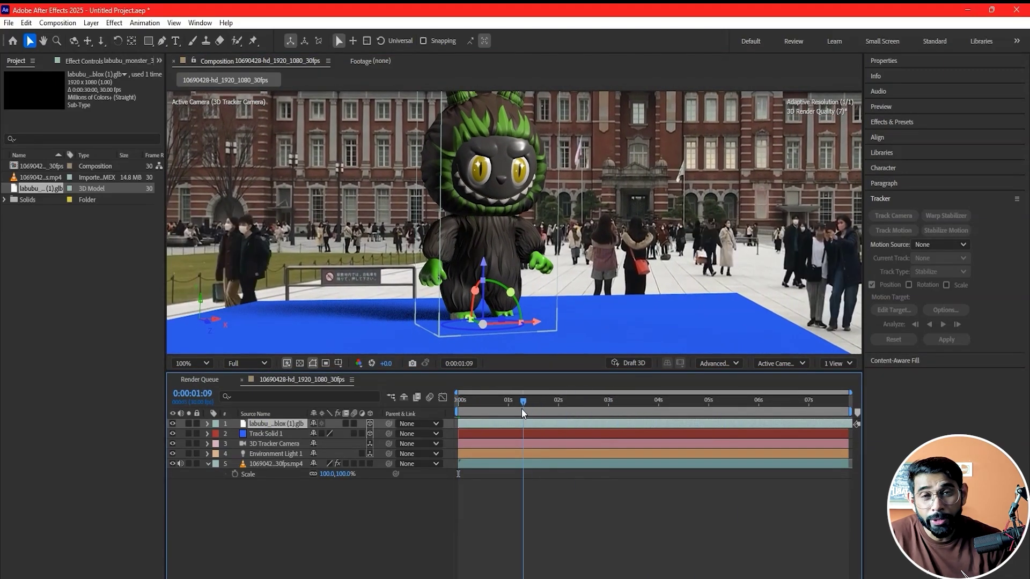
pyautogui.moveTo(579, 401); pyautogui.dragTo(587, 403)
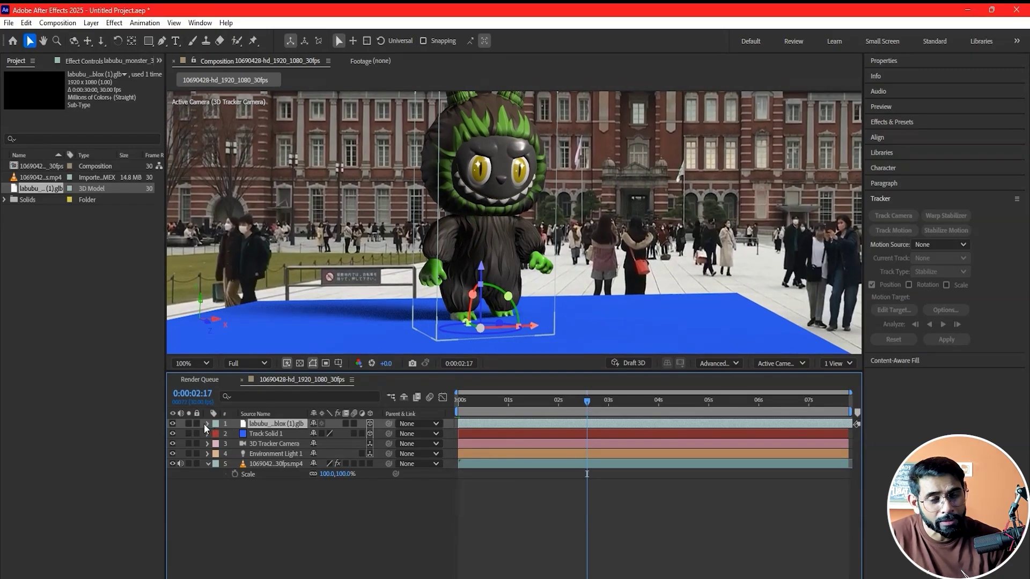
# Apply the Walking animation to the Labubu model and play it from the start
pyautogui.click(206, 424)
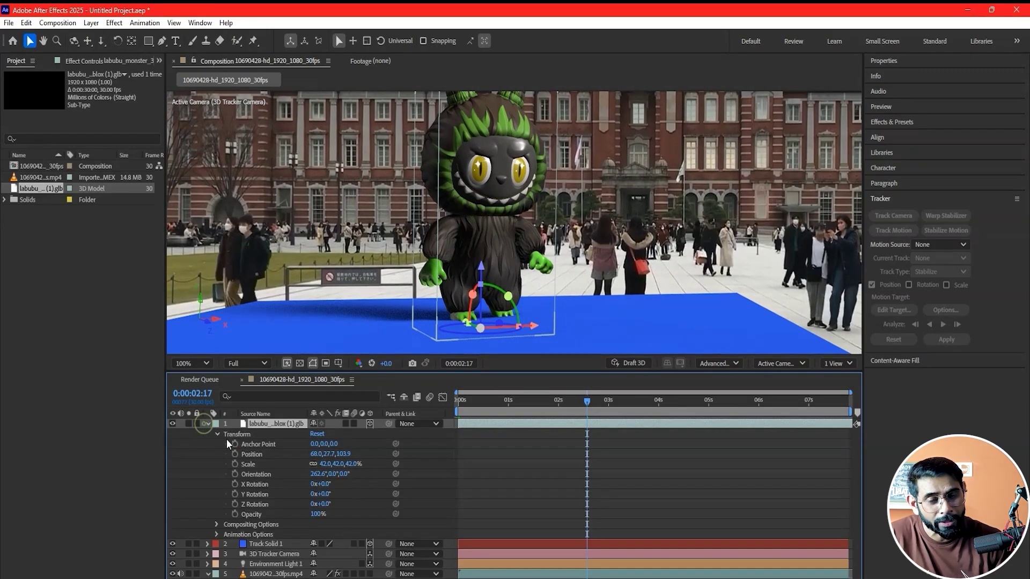
pyautogui.click(217, 535)
pyautogui.click(345, 545)
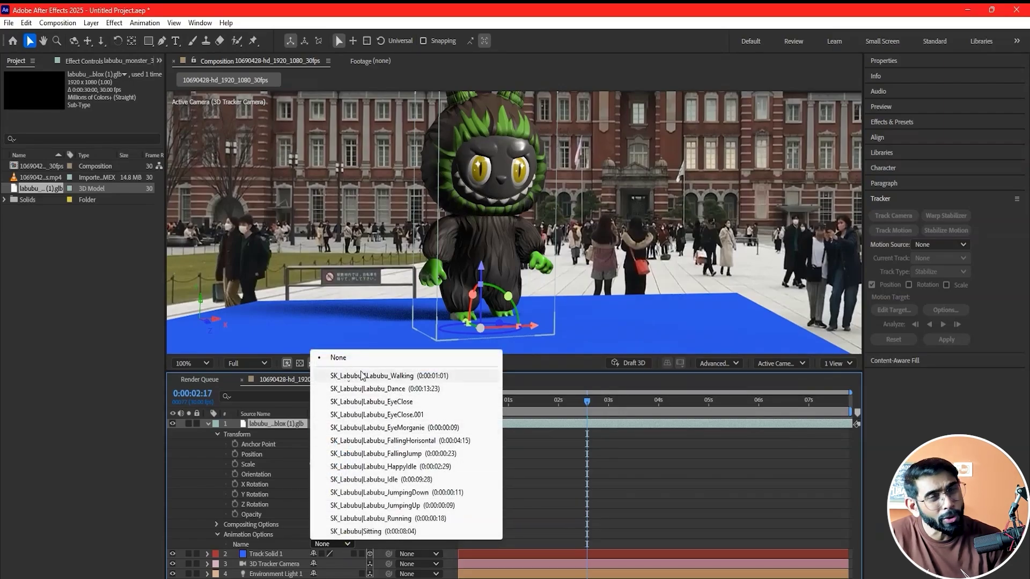
pyautogui.click(345, 376)
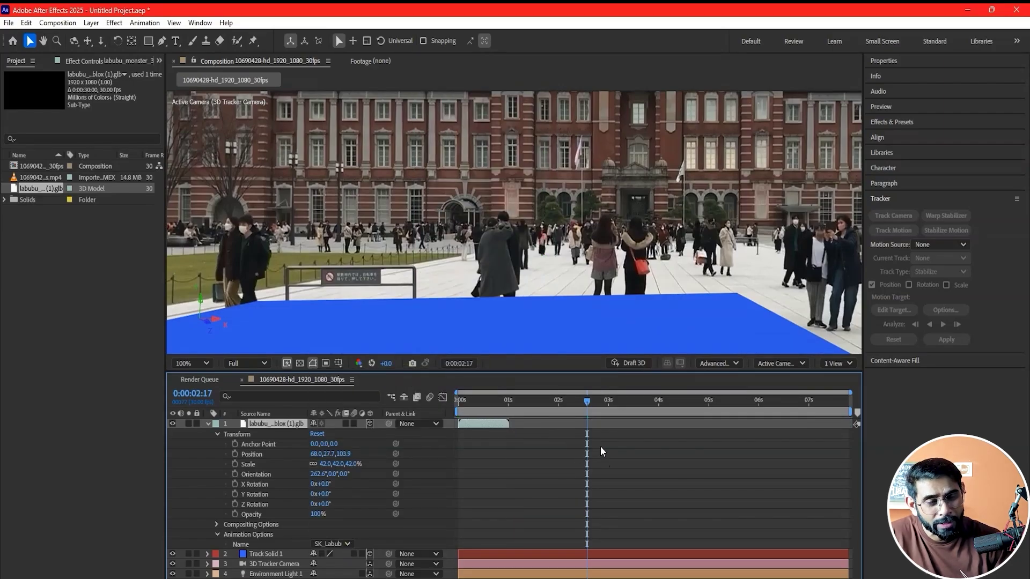
pyautogui.press('Home')
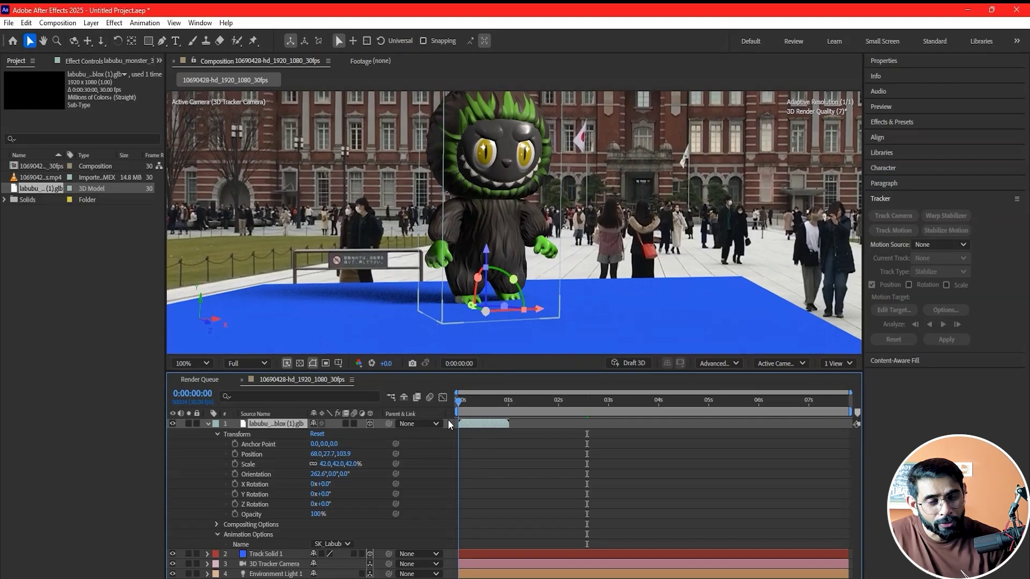
pyautogui.press('space')
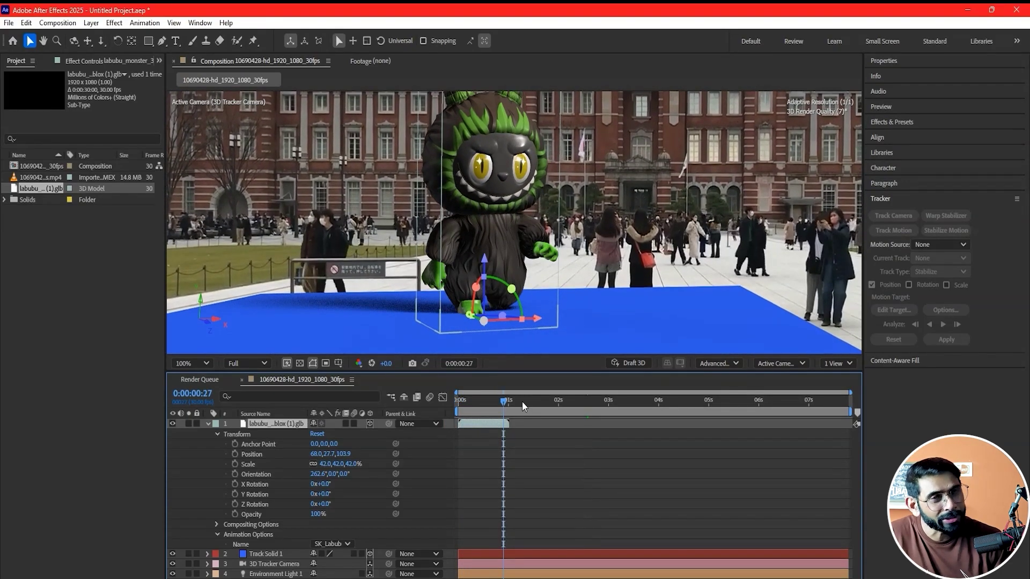
# Try the HappyIdle animation, then settle on Labubu_Dance and deselect the layer
pyautogui.click(491, 402)
pyautogui.click(329, 543)
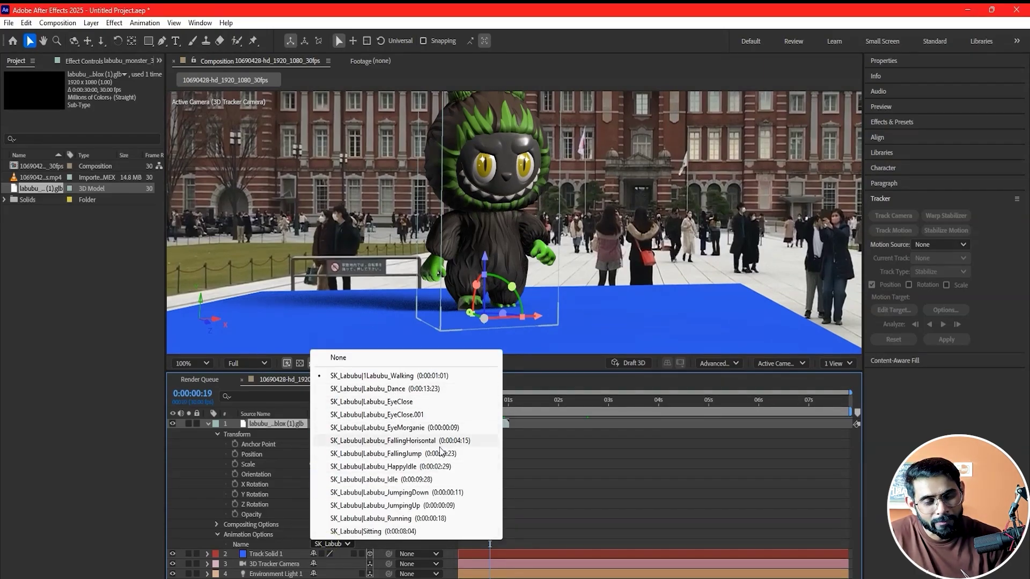
pyautogui.click(422, 470)
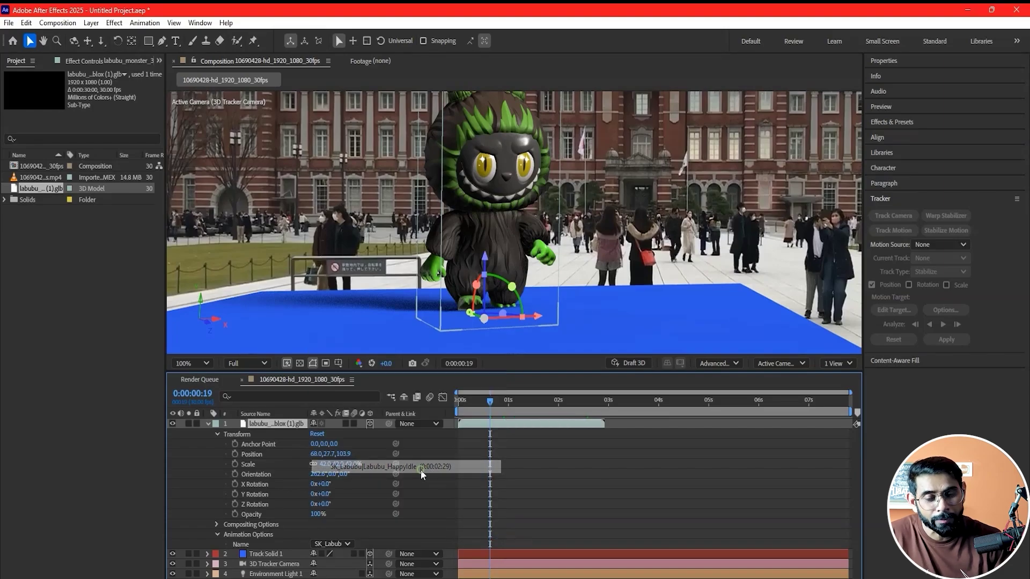
pyautogui.moveTo(498, 409)
pyautogui.mouseDown()
pyautogui.moveTo(590, 426)
pyautogui.moveTo(449, 424)
pyautogui.mouseUp()
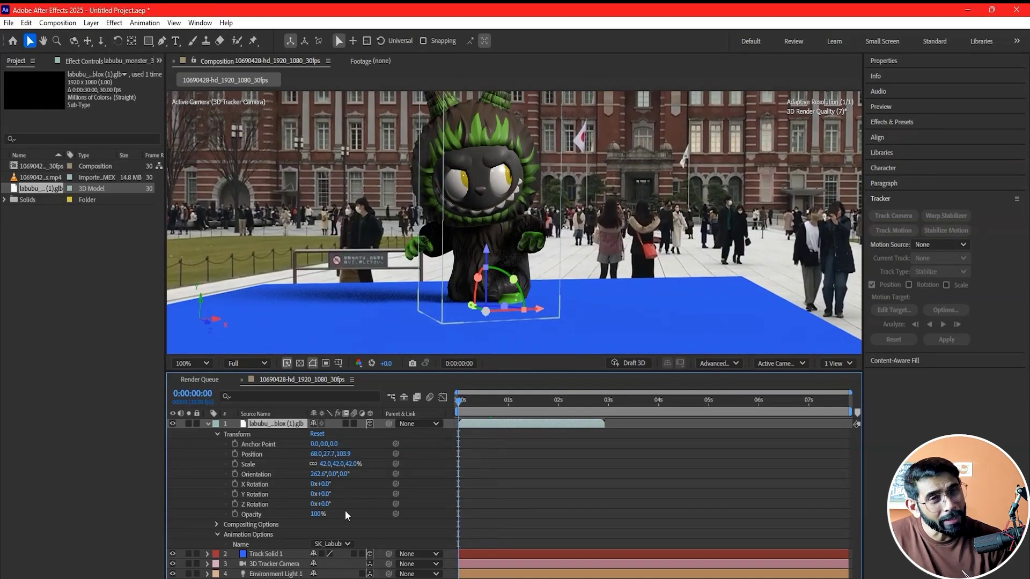
pyautogui.click(331, 544)
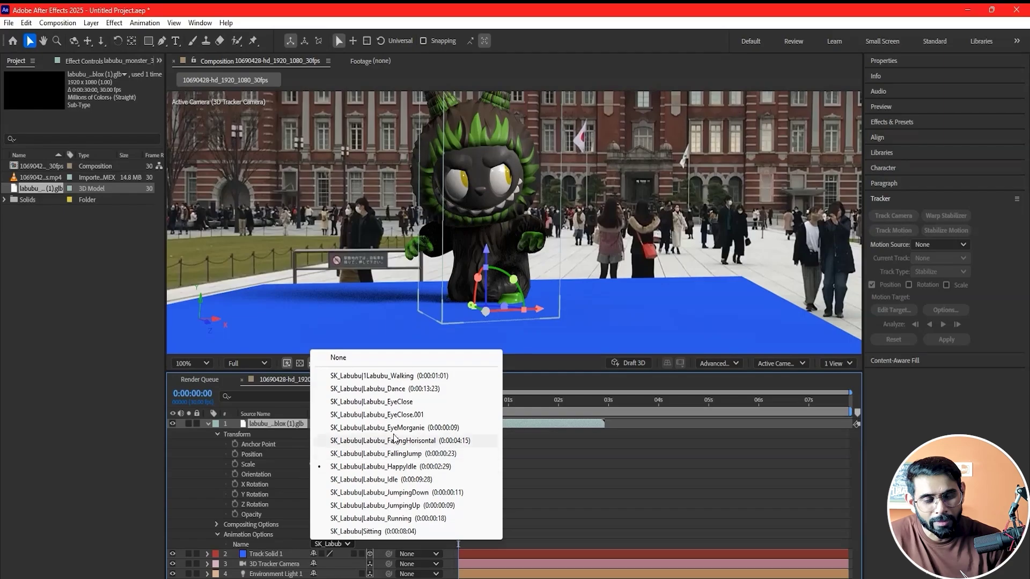
pyautogui.click(383, 394)
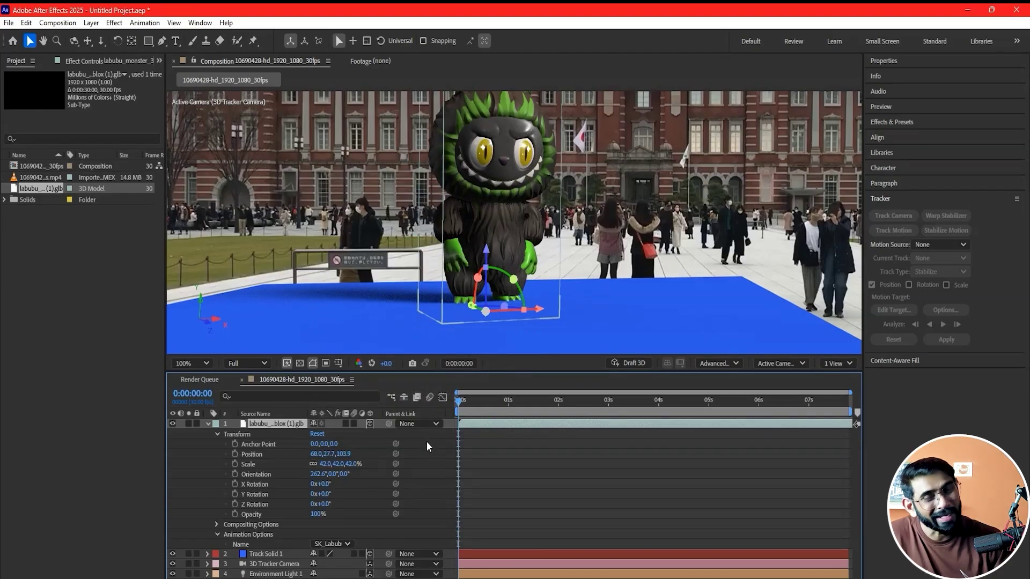
pyautogui.click(541, 449)
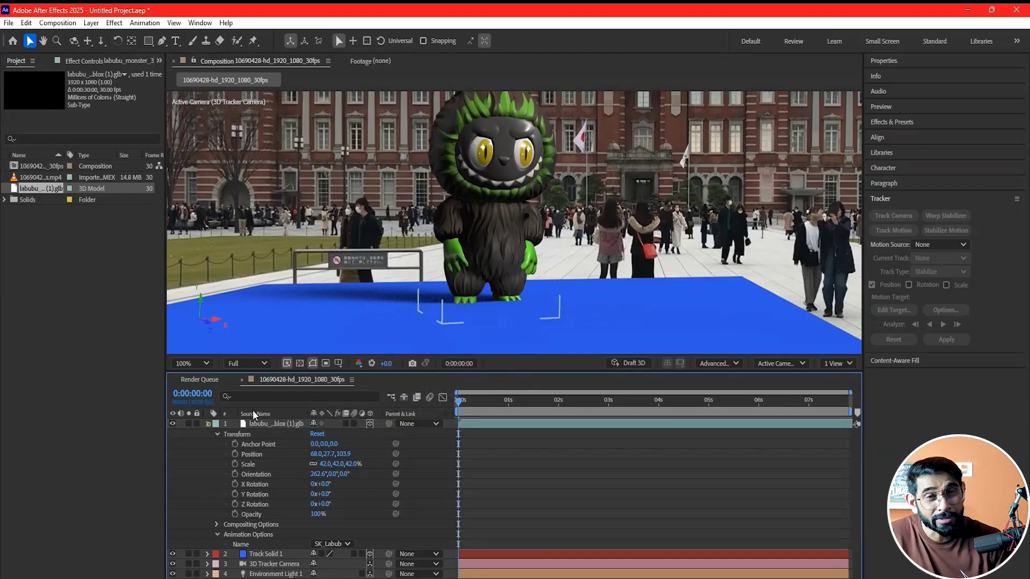
# Collapse the monster layer and set the preview resolution to Third
pyautogui.click(208, 424)
pyautogui.click(250, 365)
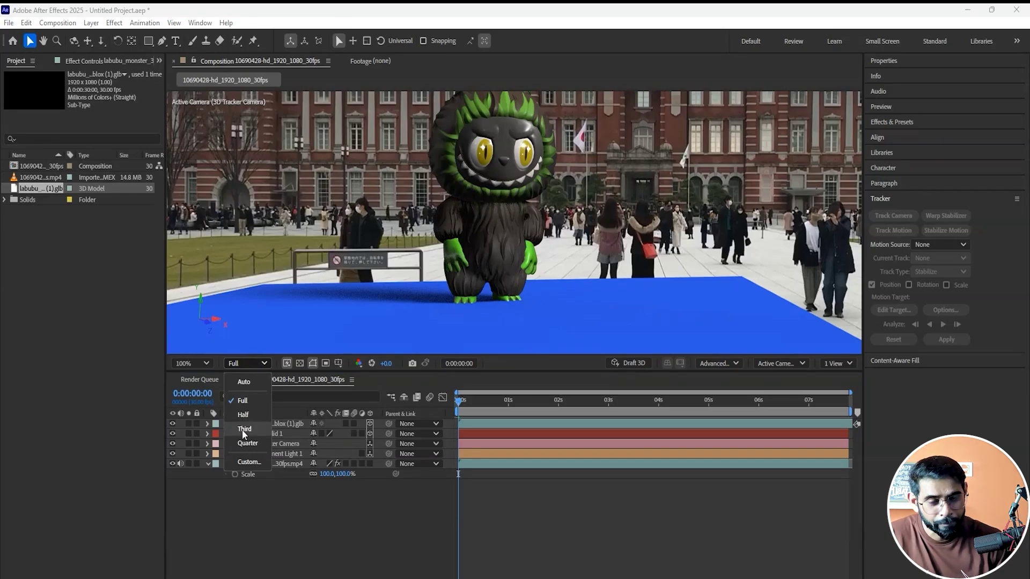
pyautogui.click(244, 430)
# Play the dance preview, then return the playhead to 0:00:00:00
pyautogui.press('space')
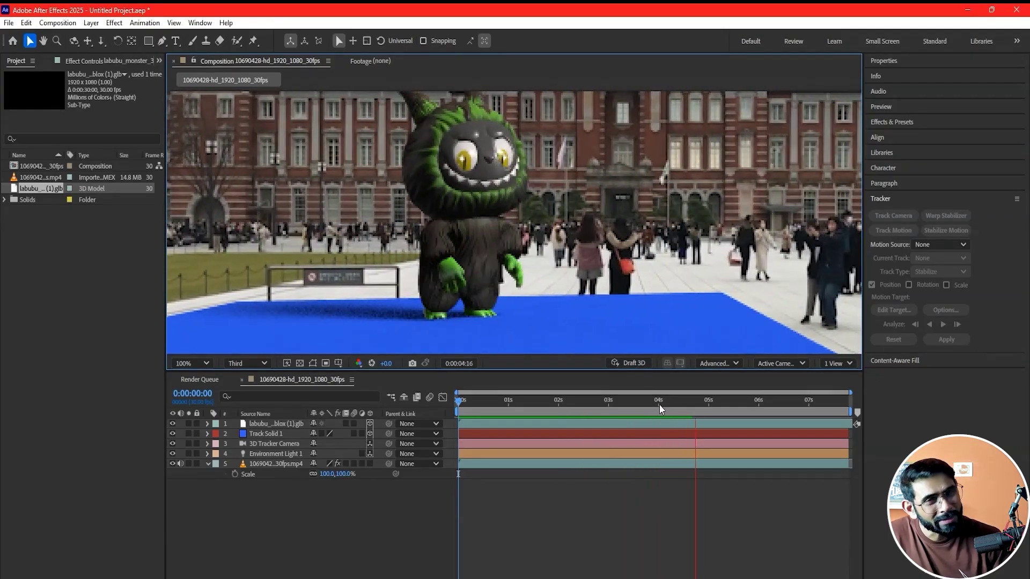
pyautogui.moveTo(658, 405); pyautogui.dragTo(553, 429)
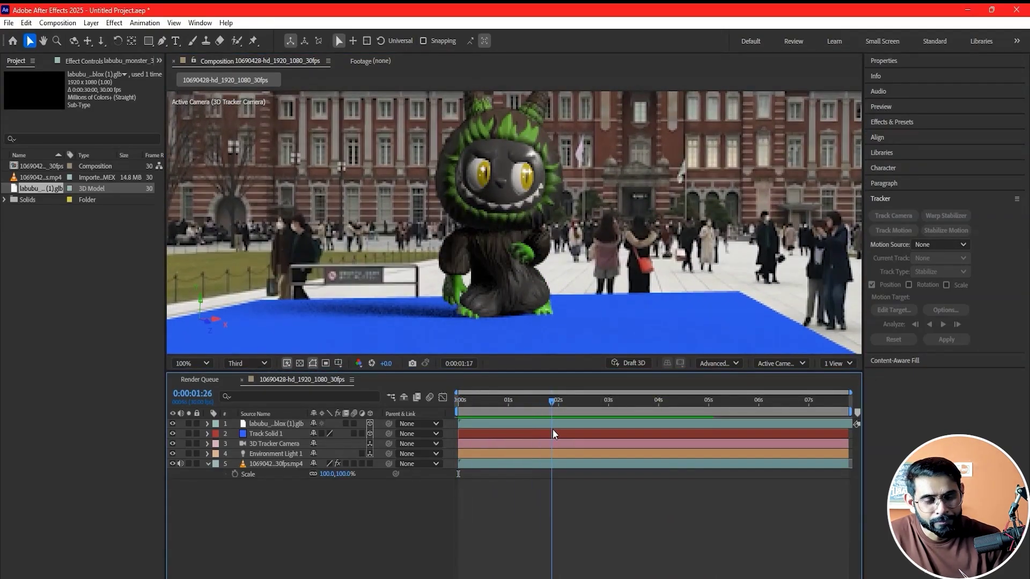
pyautogui.moveTo(552, 429); pyautogui.dragTo(417, 433)
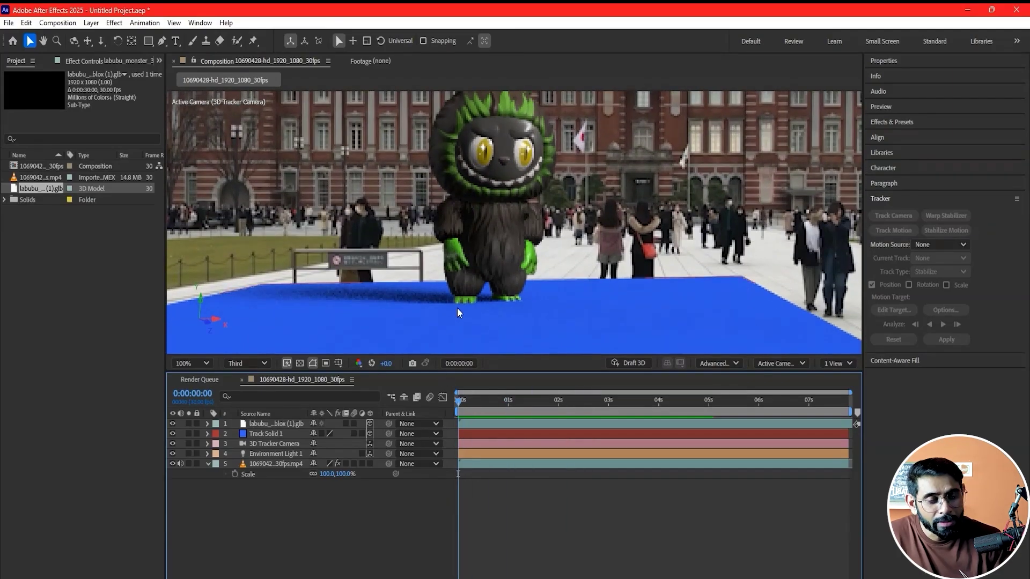
pyautogui.scroll(-2, 570, 278)
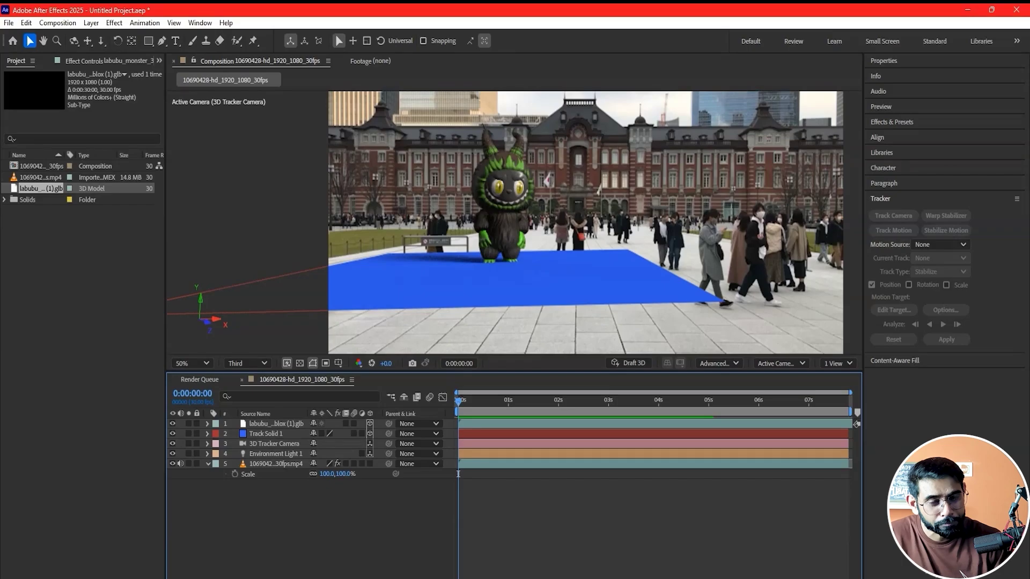
# Import Labubu.glb and add it to the composition at 50% object scale
pyautogui.doubleClick(64, 298)
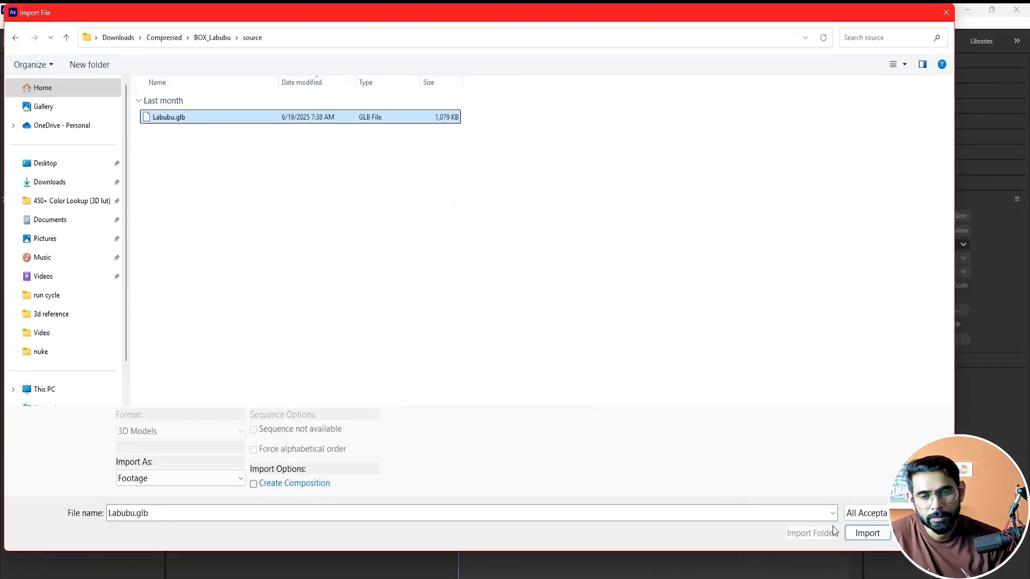
pyautogui.click(864, 533)
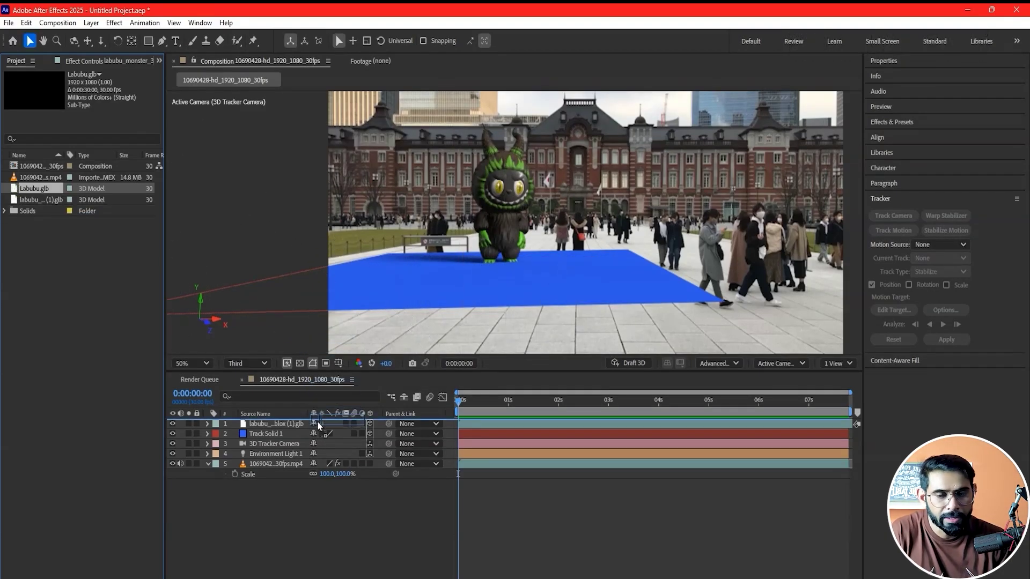
pyautogui.moveTo(317, 420); pyautogui.dragTo(317, 422)
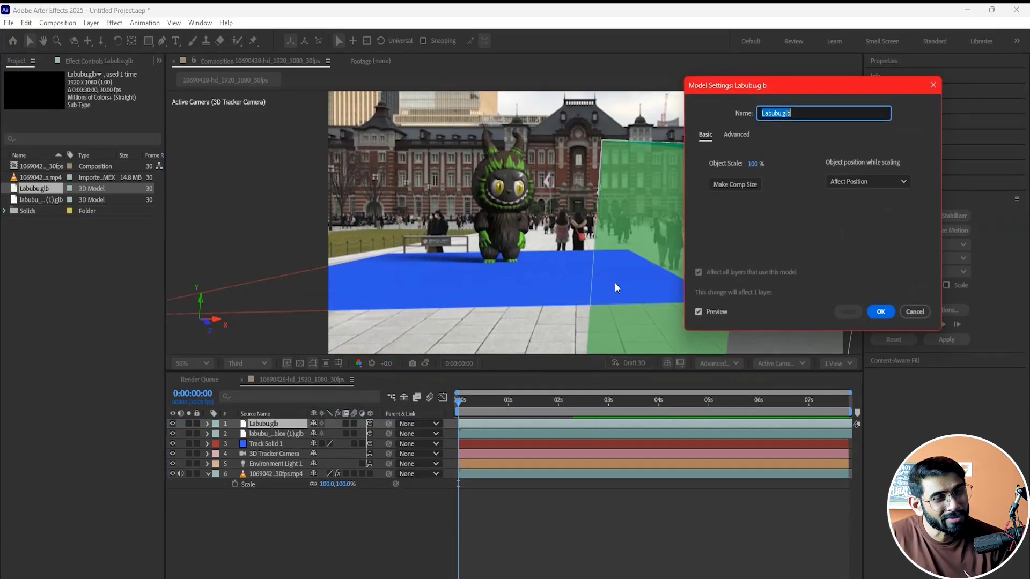
pyautogui.click(726, 182)
pyautogui.click(881, 312)
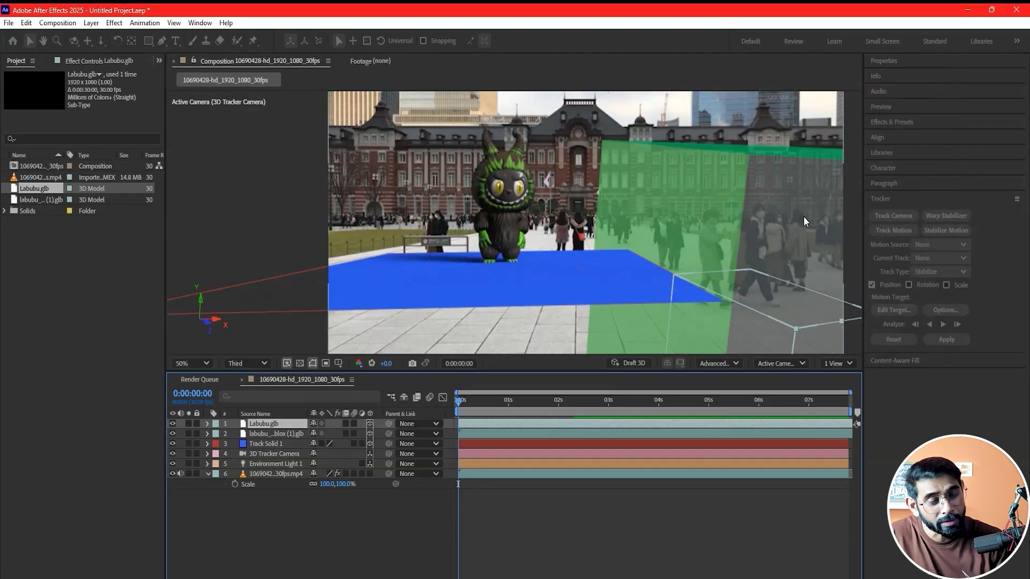
# Raise the box model into the footage centre and split the viewer into 2 Views
pyautogui.press(',')
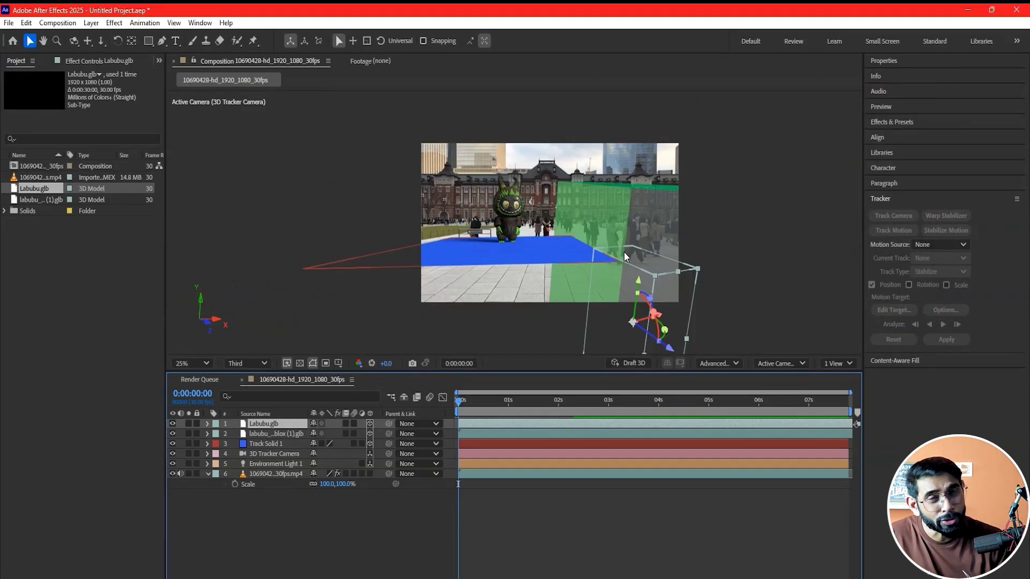
pyautogui.moveTo(639, 280); pyautogui.dragTo(639, 177)
pyautogui.moveTo(687, 227); pyautogui.dragTo(567, 225)
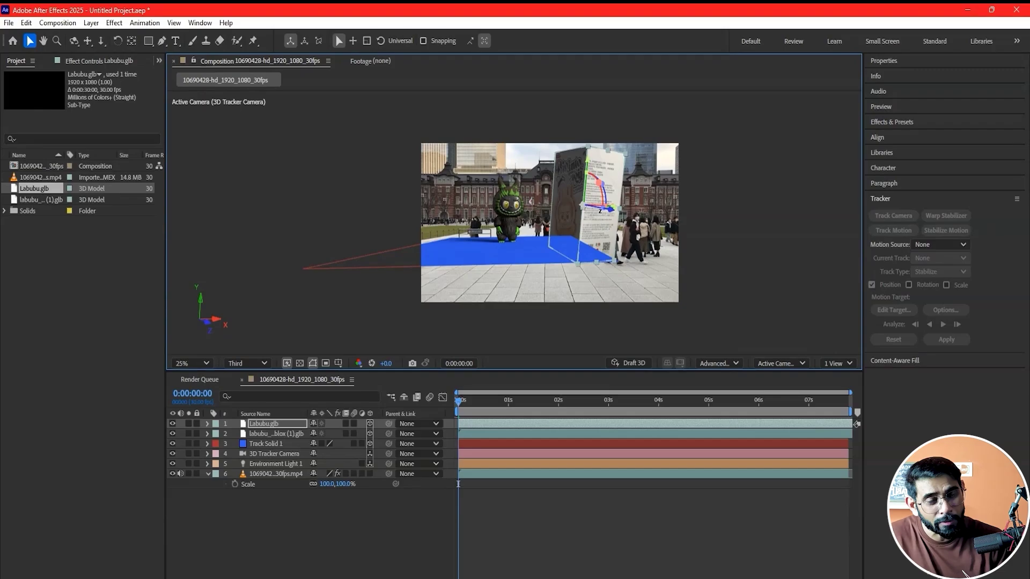
pyautogui.click(831, 363)
pyautogui.click(845, 397)
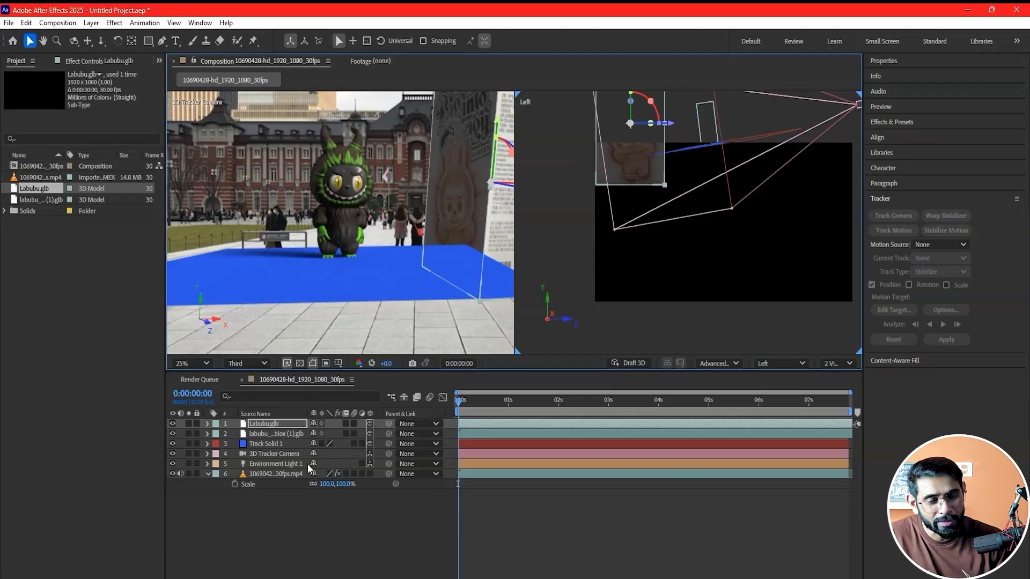
# Scale the box model to 58% and rotate it to stand upright on the plane
pyautogui.press('s')
pyautogui.moveTo(322, 433); pyautogui.dragTo(303, 433)
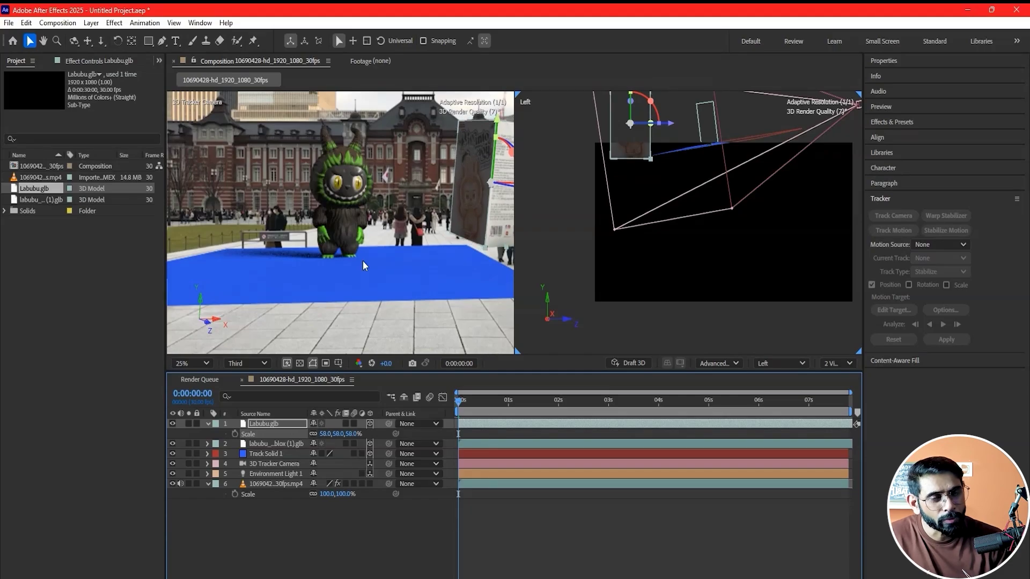
pyautogui.scroll(2, 697, 137)
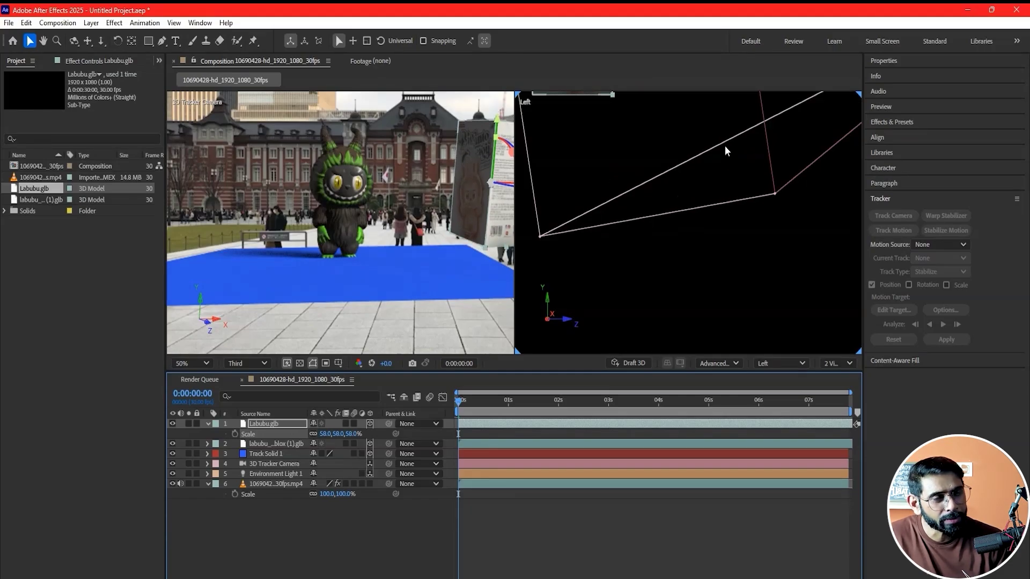
pyautogui.moveTo(670, 159); pyautogui.dragTo(774, 160)
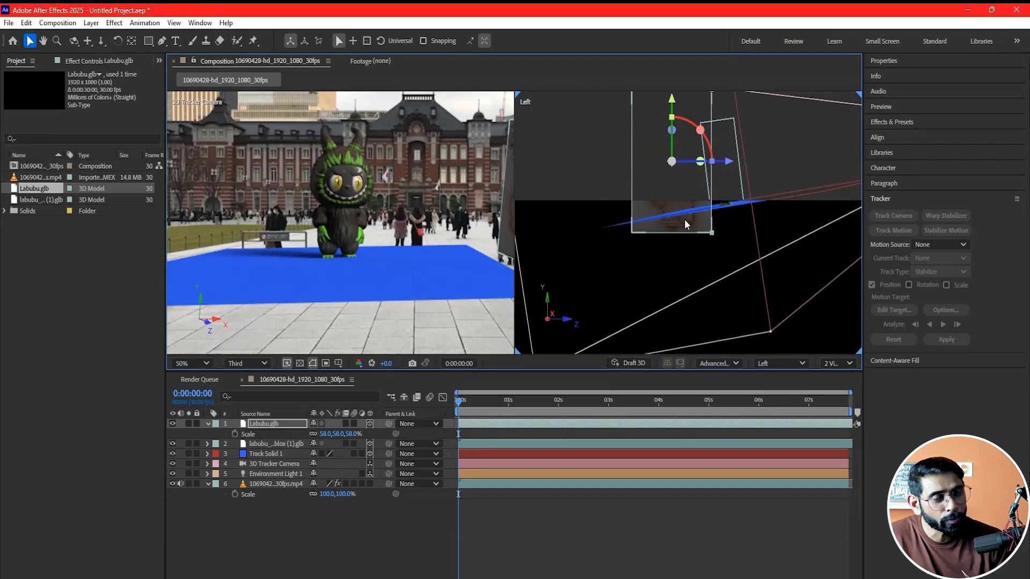
pyautogui.moveTo(700, 130)
pyautogui.mouseDown()
pyautogui.moveTo(710, 150)
pyautogui.moveTo(668, 143)
pyautogui.moveTo(659, 99)
pyautogui.mouseUp()
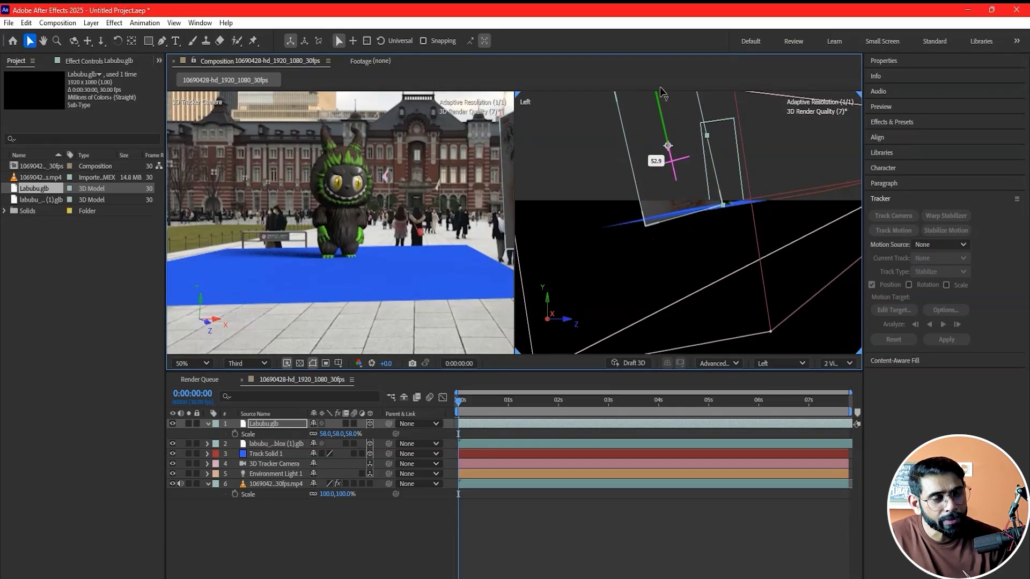
pyautogui.moveTo(703, 124); pyautogui.dragTo(707, 126)
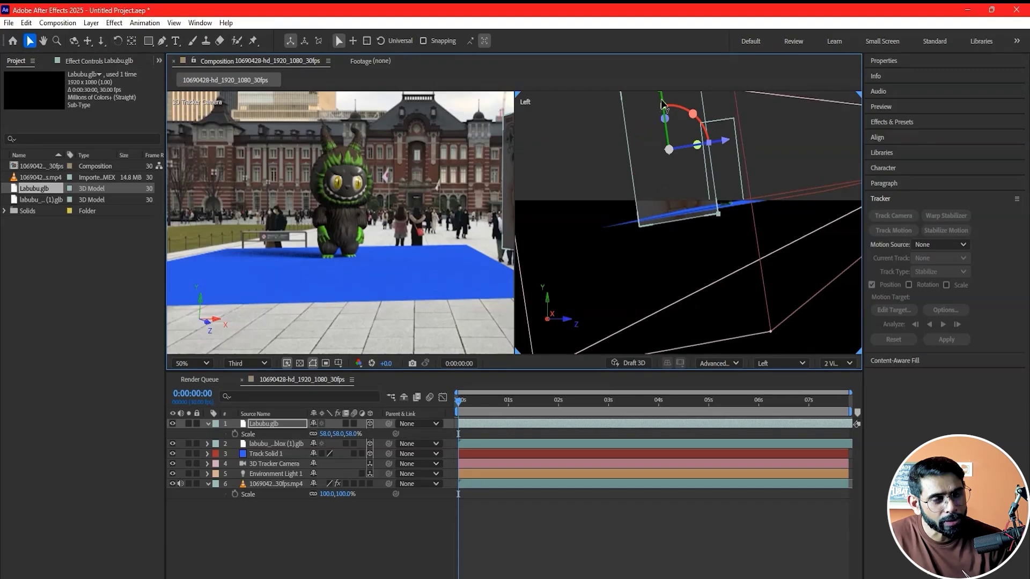
pyautogui.moveTo(665, 97); pyautogui.dragTo(665, 96)
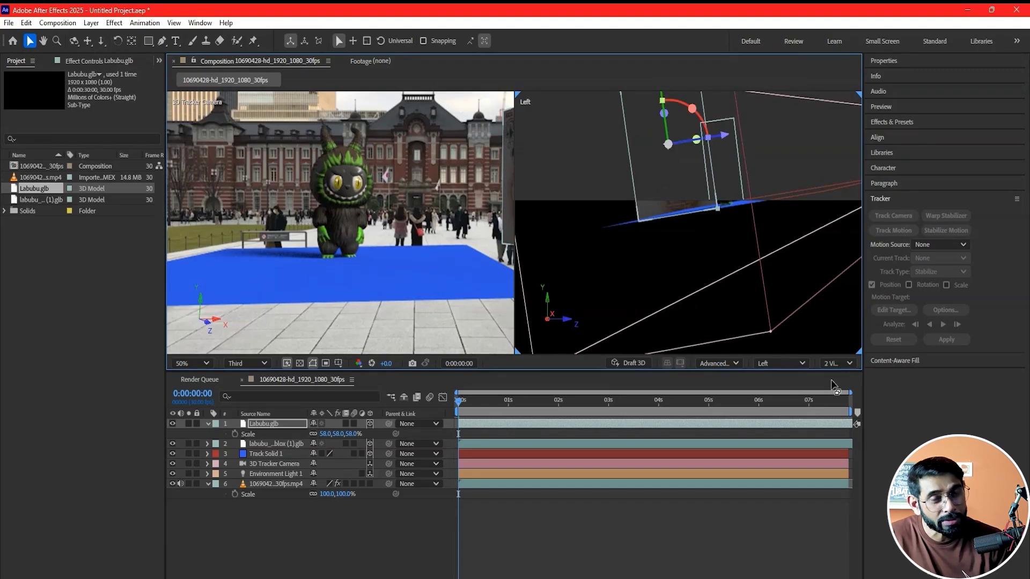
# Switch the second view to Top and slide the box left of the monster
pyautogui.click(784, 364)
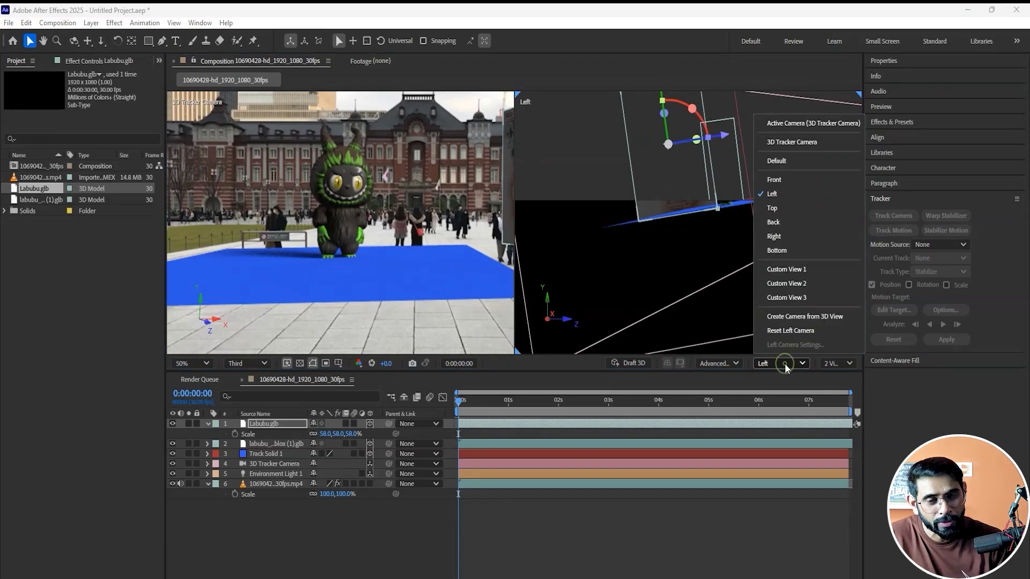
pyautogui.click(774, 208)
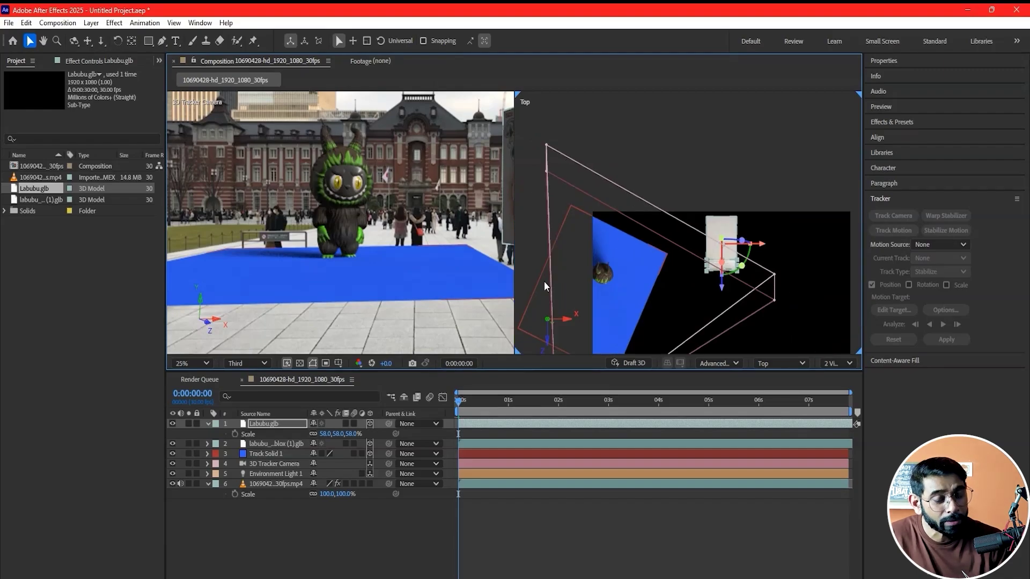
pyautogui.moveTo(764, 245); pyautogui.dragTo(620, 276)
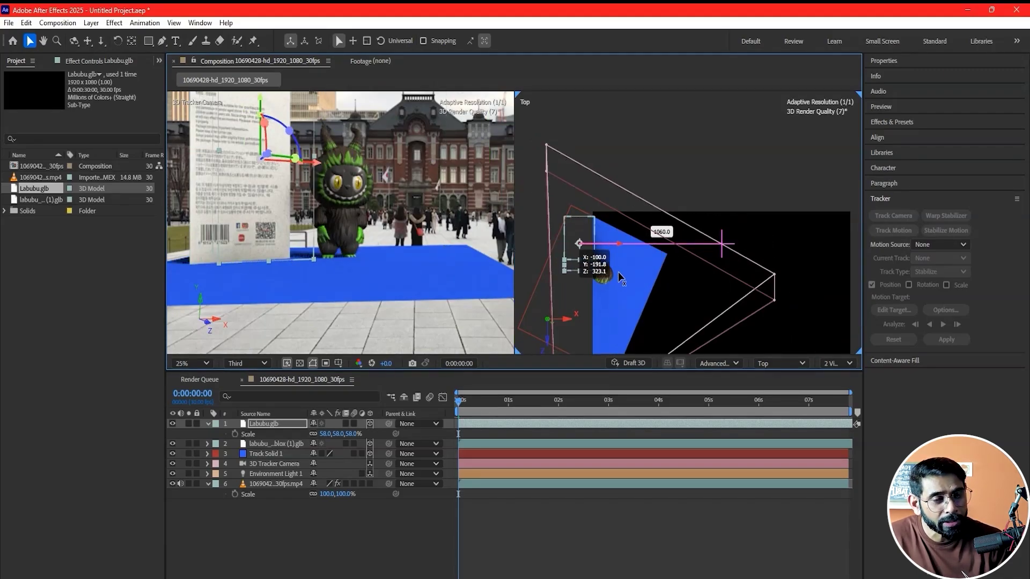
pyautogui.moveTo(618, 273); pyautogui.dragTo(609, 274)
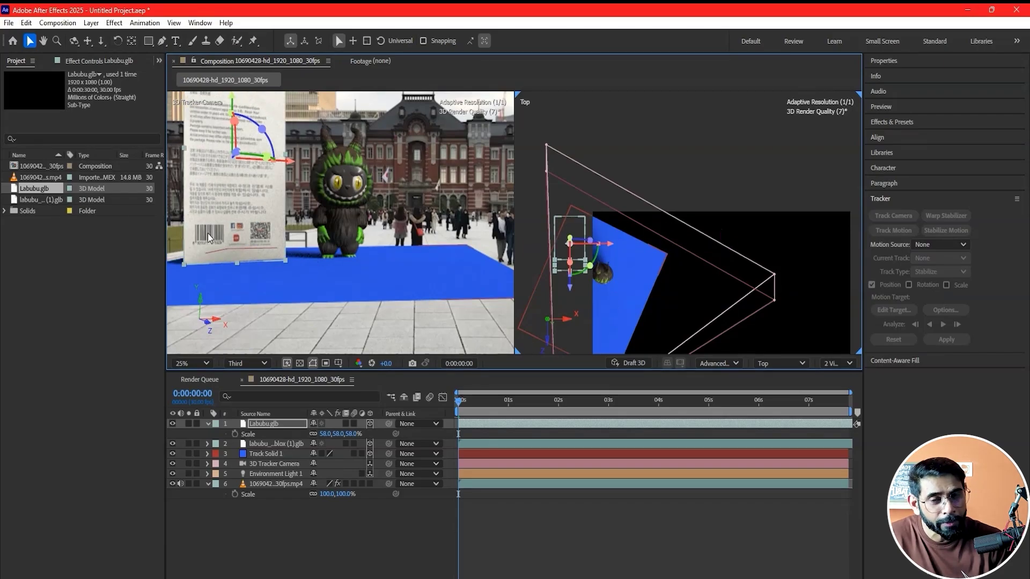
pyautogui.scroll(-3, 314, 221)
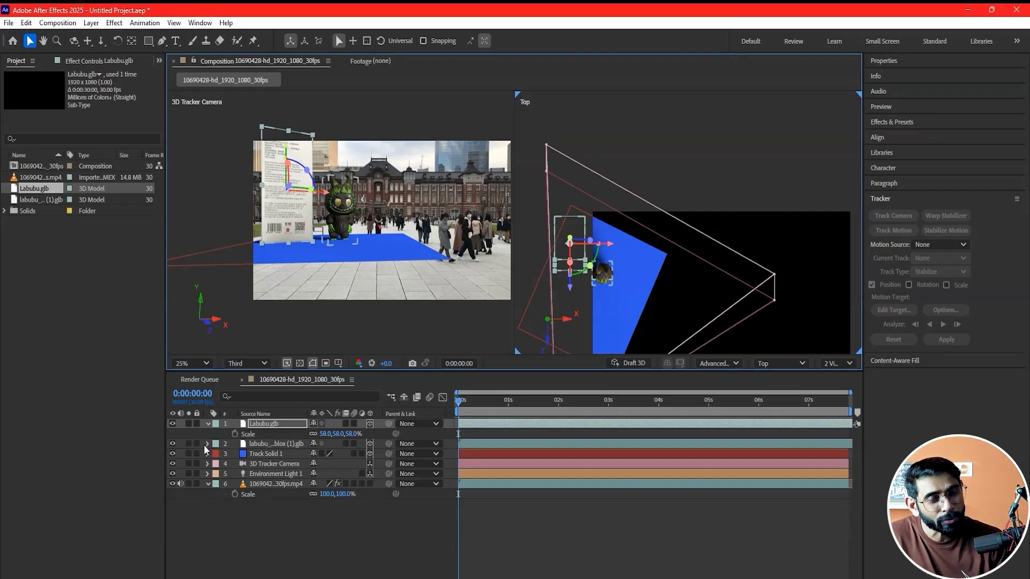
pyautogui.click(275, 448)
# Keep the monster model's scale at 42%
pyautogui.press('s')
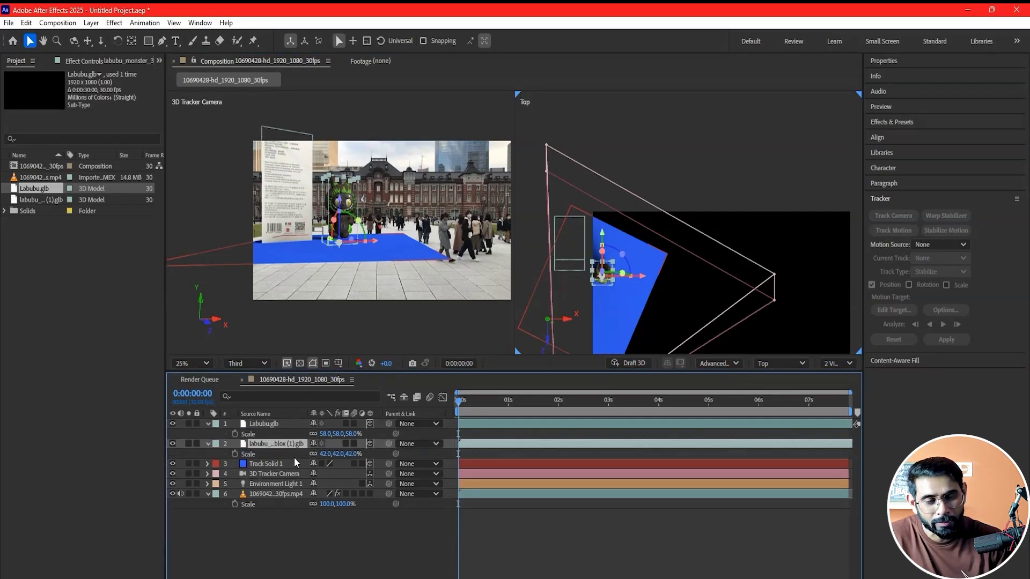
pyautogui.moveTo(324, 455); pyautogui.dragTo(328, 459)
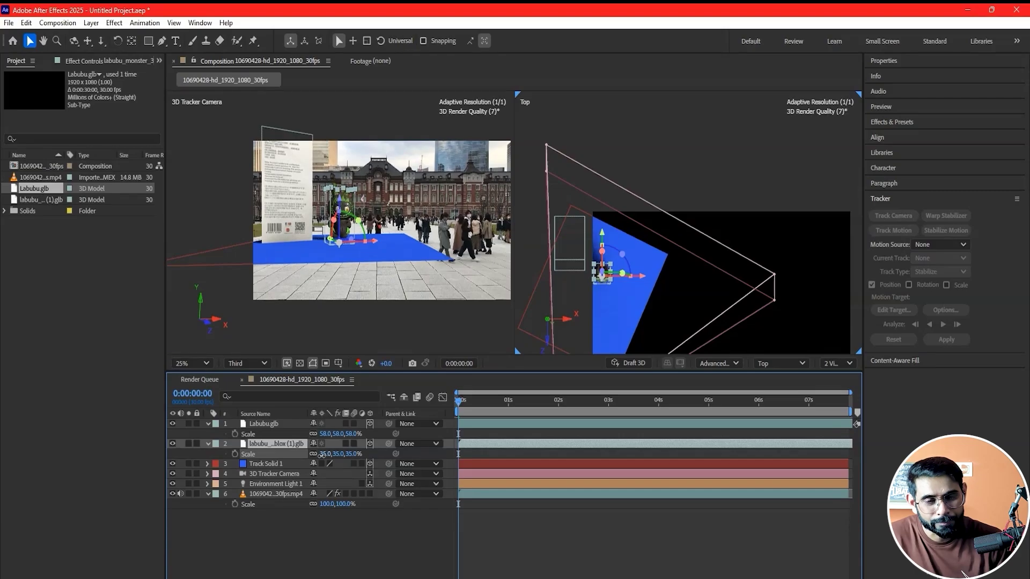
pyautogui.moveTo(328, 460)
pyautogui.mouseDown()
pyautogui.moveTo(266, 438)
pyautogui.moveTo(318, 436)
pyautogui.mouseUp()
# Lower the box model and turn it around its vertical axis toward the camera
pyautogui.click(281, 423)
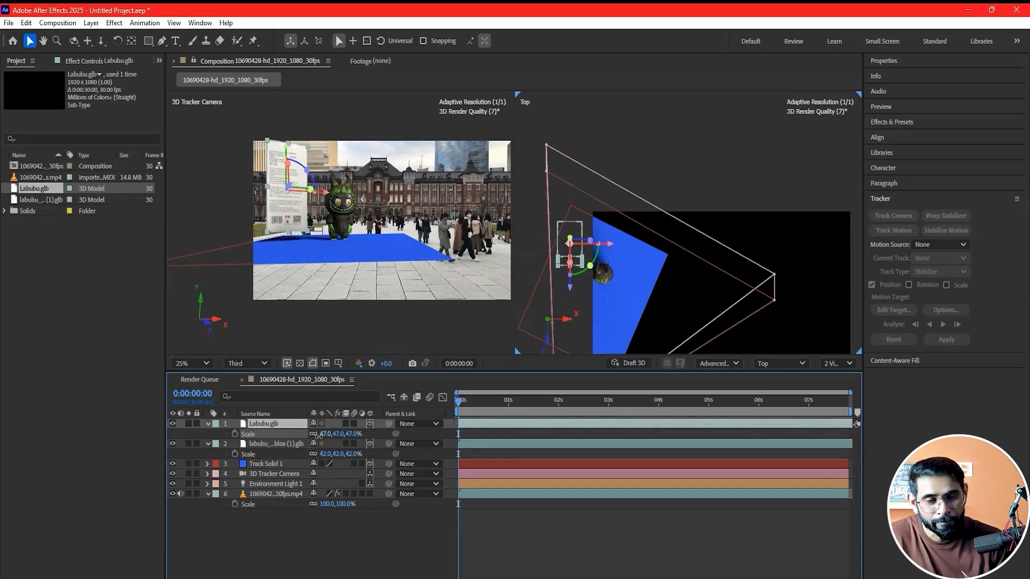
pyautogui.scroll(2, 304, 182)
pyautogui.moveTo(273, 197); pyautogui.dragTo(316, 213)
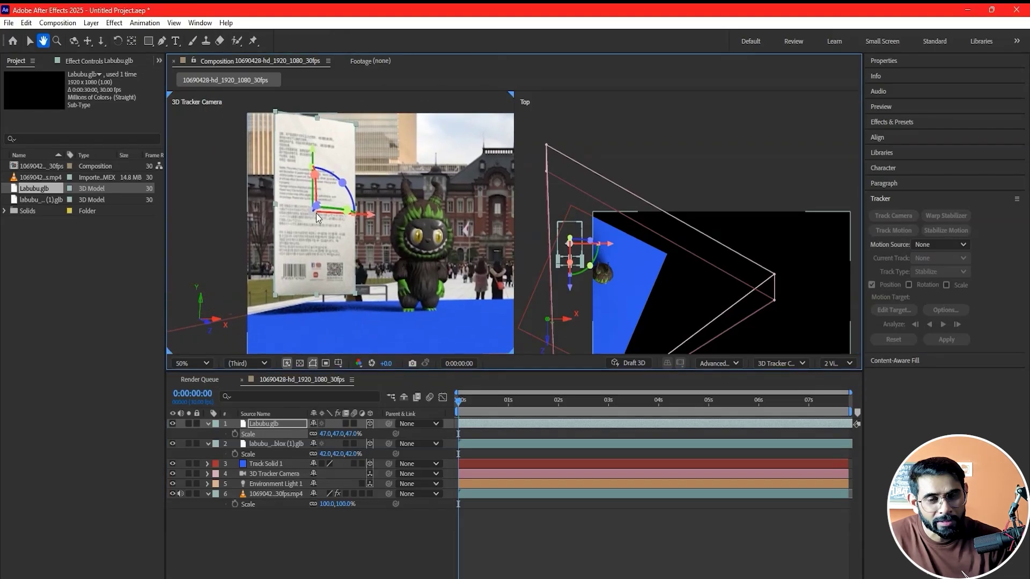
pyautogui.moveTo(315, 156); pyautogui.dragTo(319, 171)
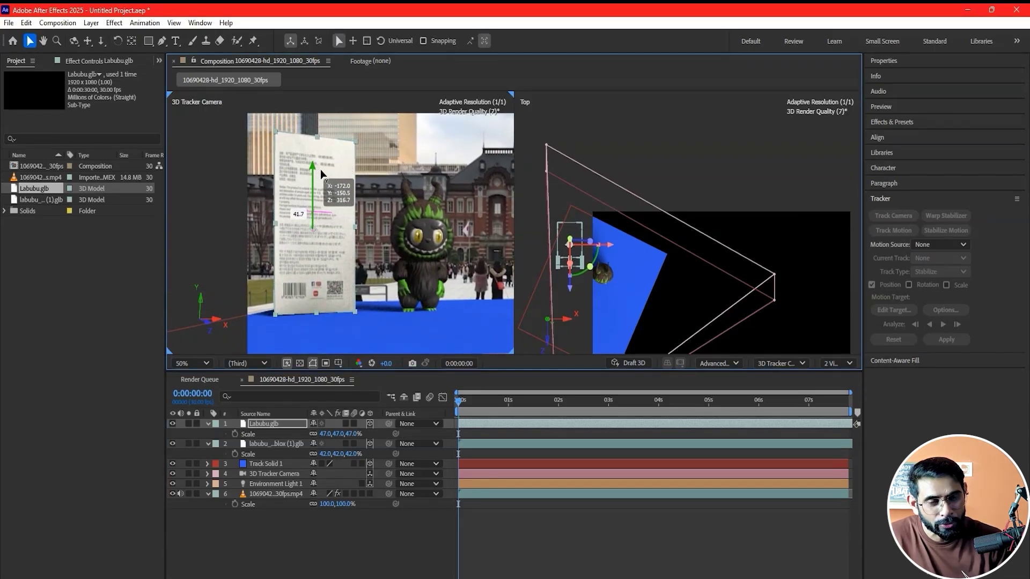
pyautogui.moveTo(347, 228); pyautogui.dragTo(290, 225)
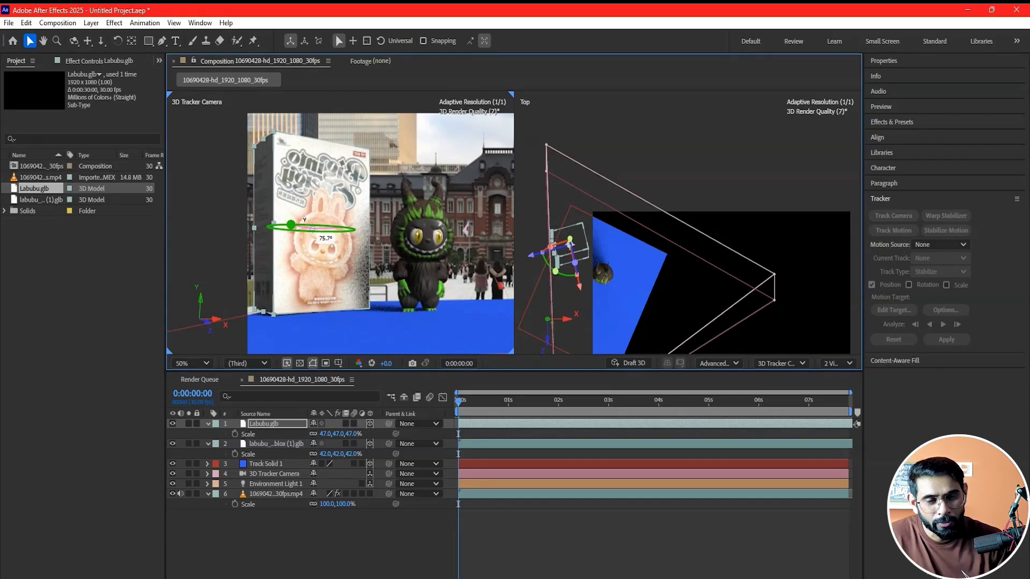
pyautogui.moveTo(290, 224); pyautogui.dragTo(314, 206)
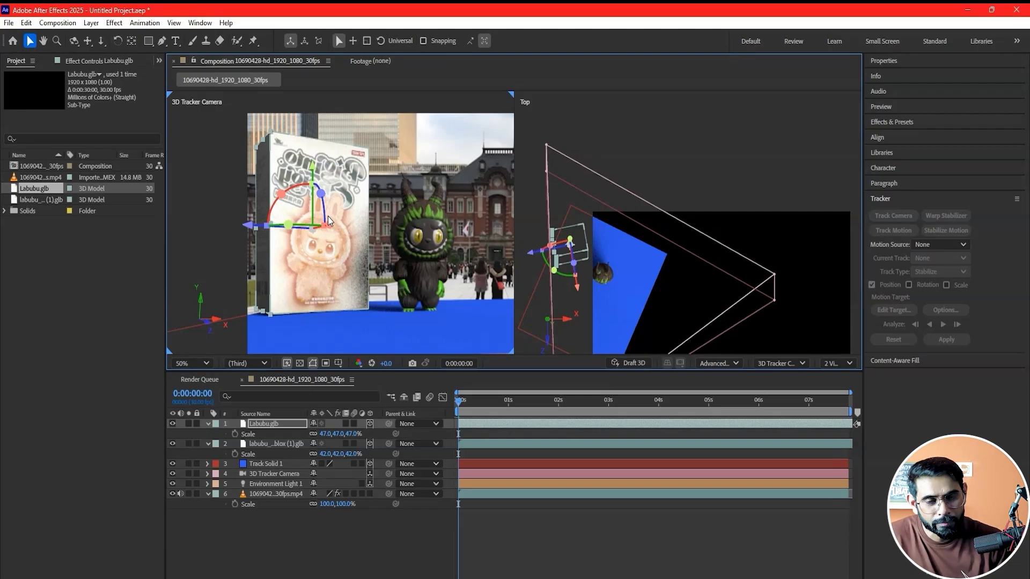
pyautogui.moveTo(308, 268)
pyautogui.mouseDown()
pyautogui.moveTo(296, 231)
pyautogui.moveTo(311, 169)
pyautogui.mouseUp()
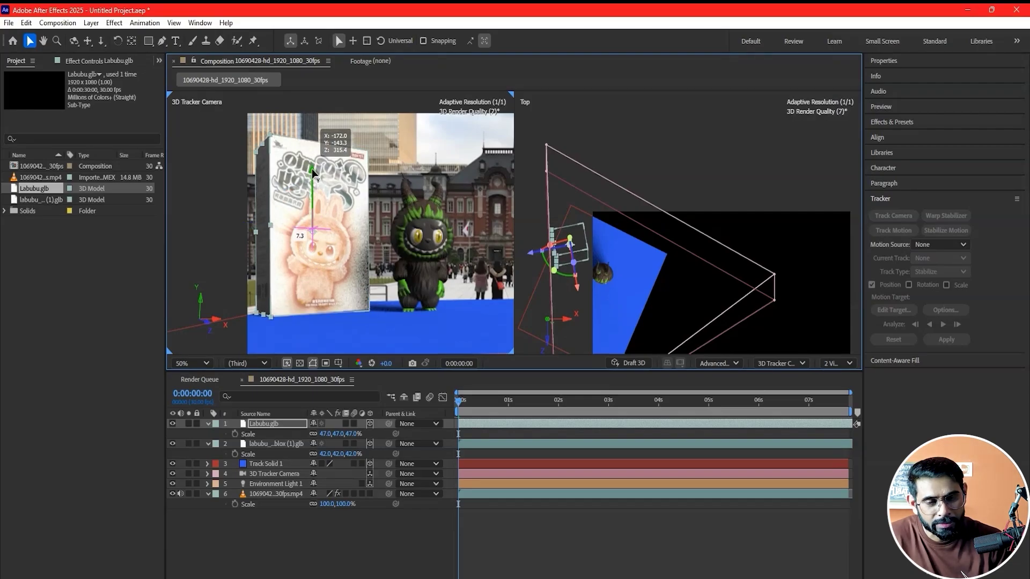
# Switch the viewer to a single Active Camera view and recentre the composition
pyautogui.press(',')
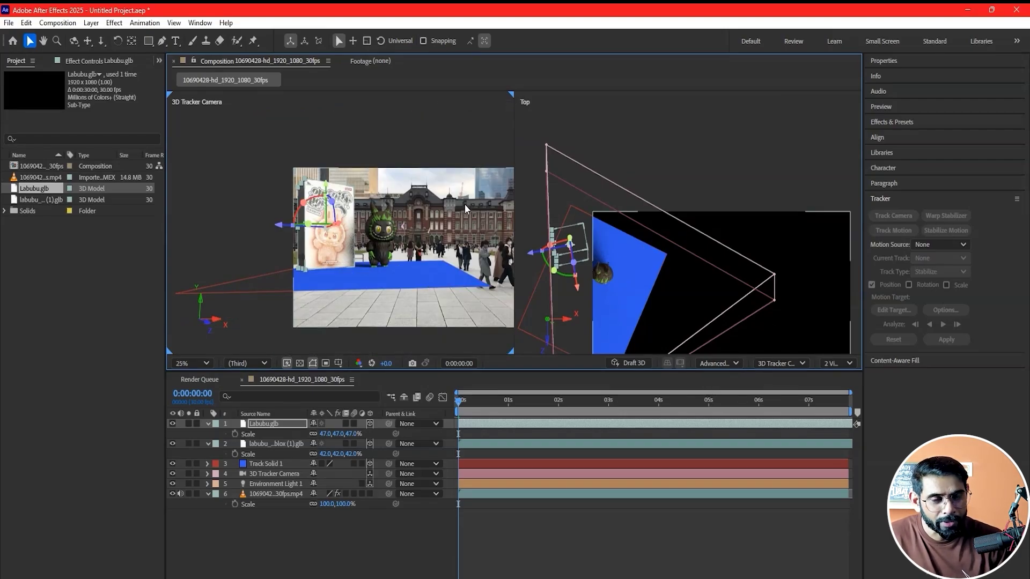
pyautogui.click(837, 363)
pyautogui.click(839, 382)
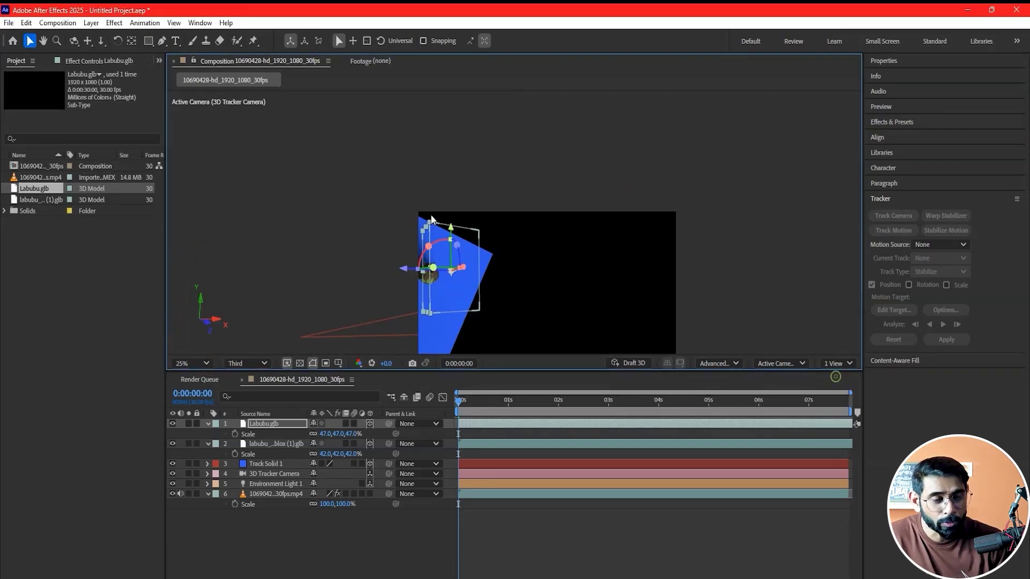
pyautogui.scroll(2, 533, 235)
pyautogui.moveTo(425, 248); pyautogui.dragTo(438, 251)
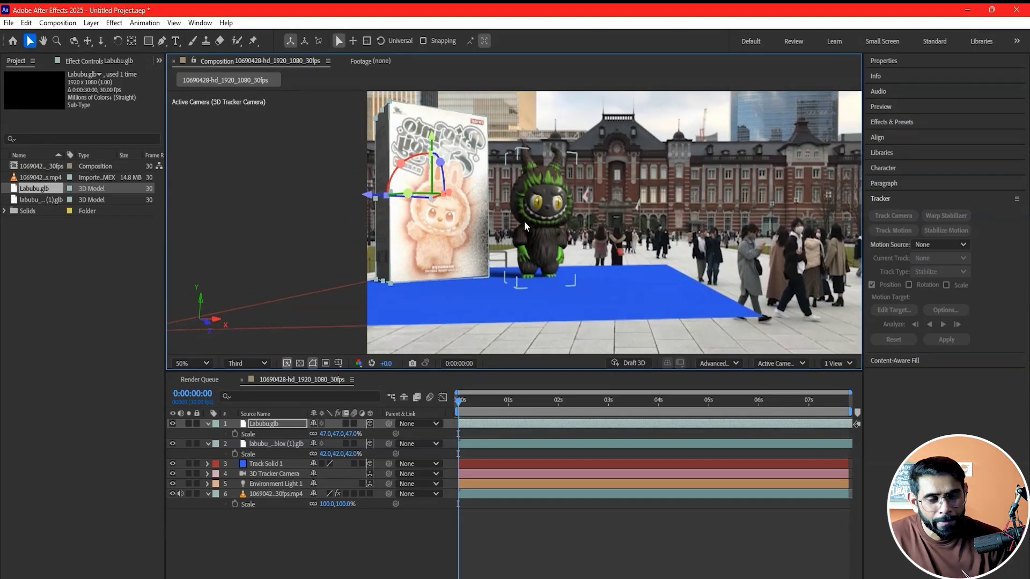
# Slide the monster sideways across the plaza and move the box along its depth axis
pyautogui.click(541, 247)
pyautogui.moveTo(591, 279); pyautogui.dragTo(613, 284)
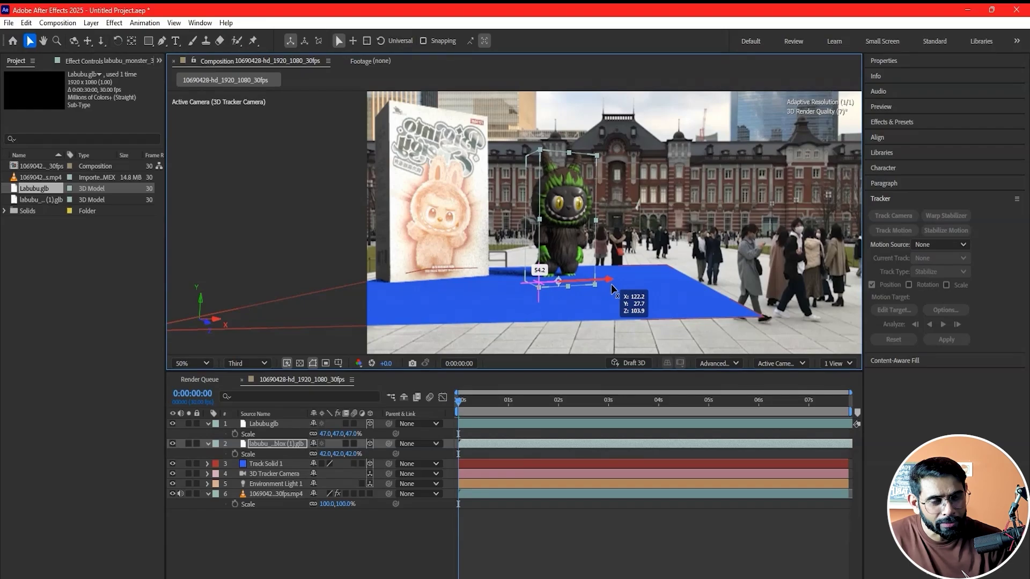
pyautogui.click(474, 246)
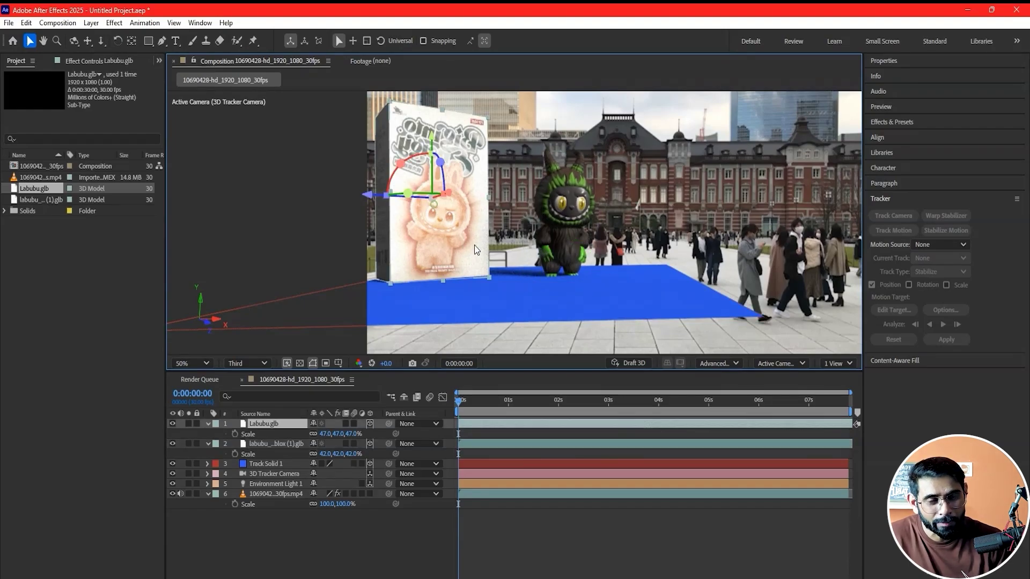
pyautogui.moveTo(365, 203); pyautogui.dragTo(399, 207)
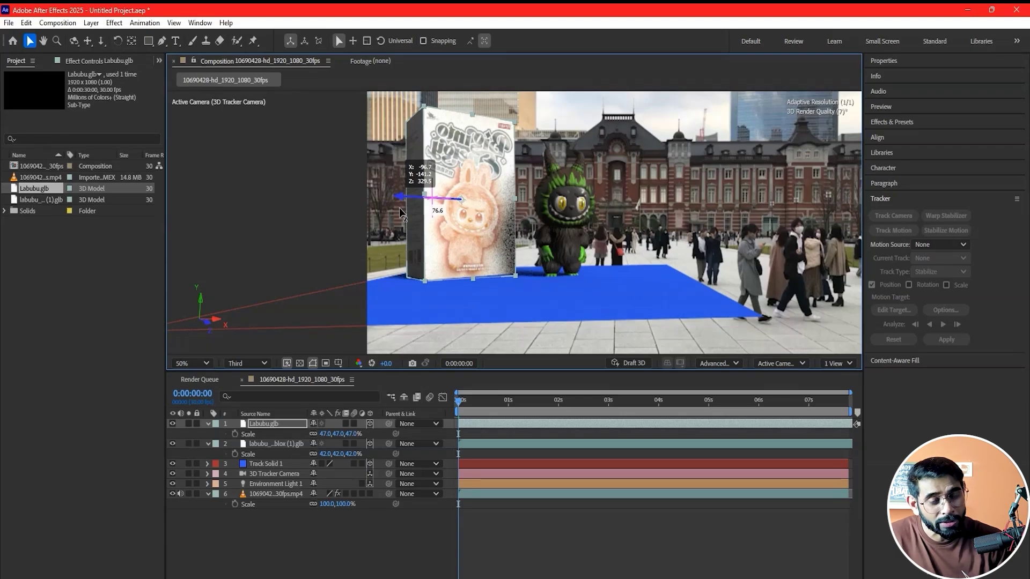
pyautogui.click(520, 303)
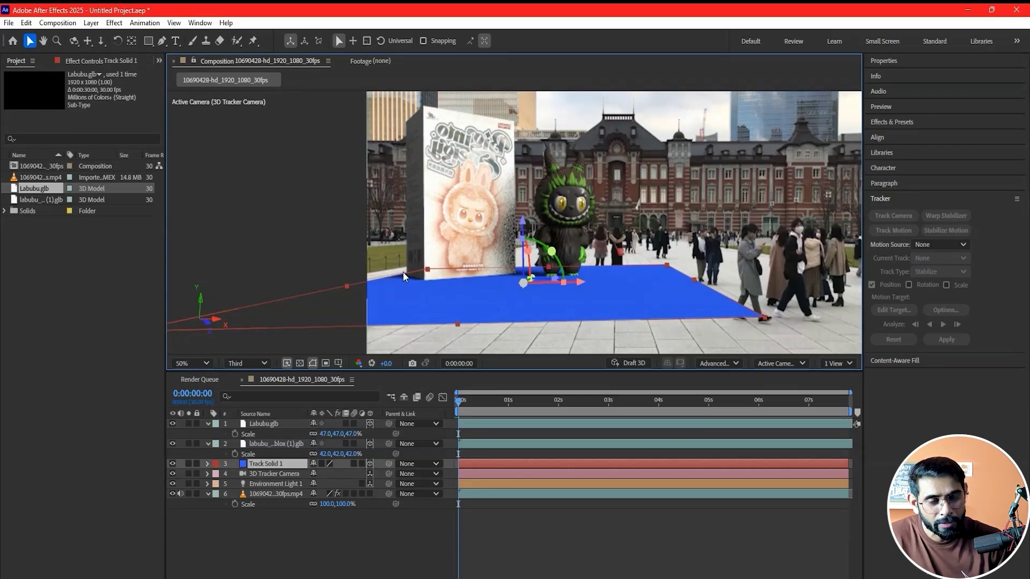
# Scale Track Solid 1 to 352, 480, 278%
pyautogui.press('s')
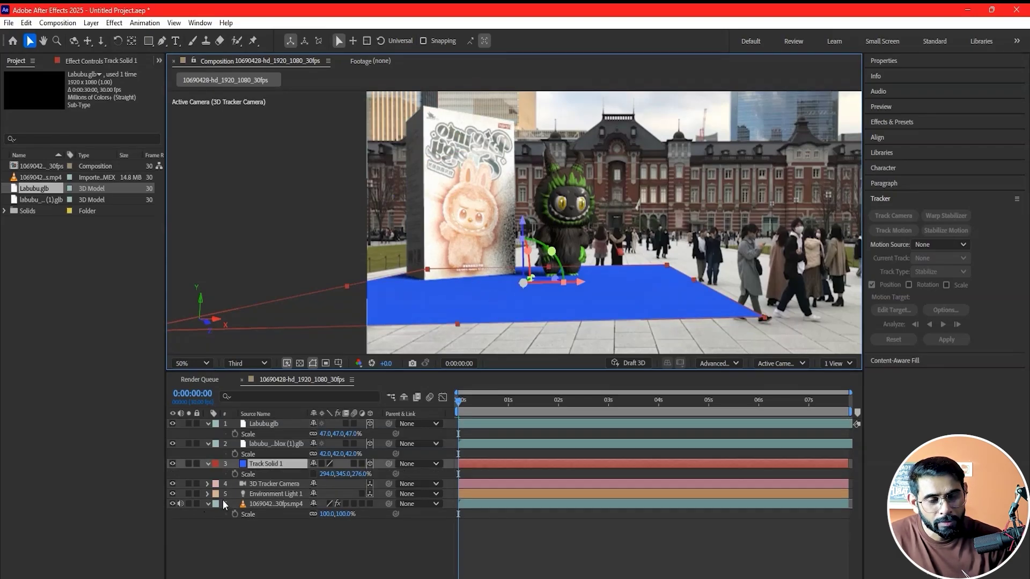
pyautogui.moveTo(326, 474); pyautogui.dragTo(373, 492)
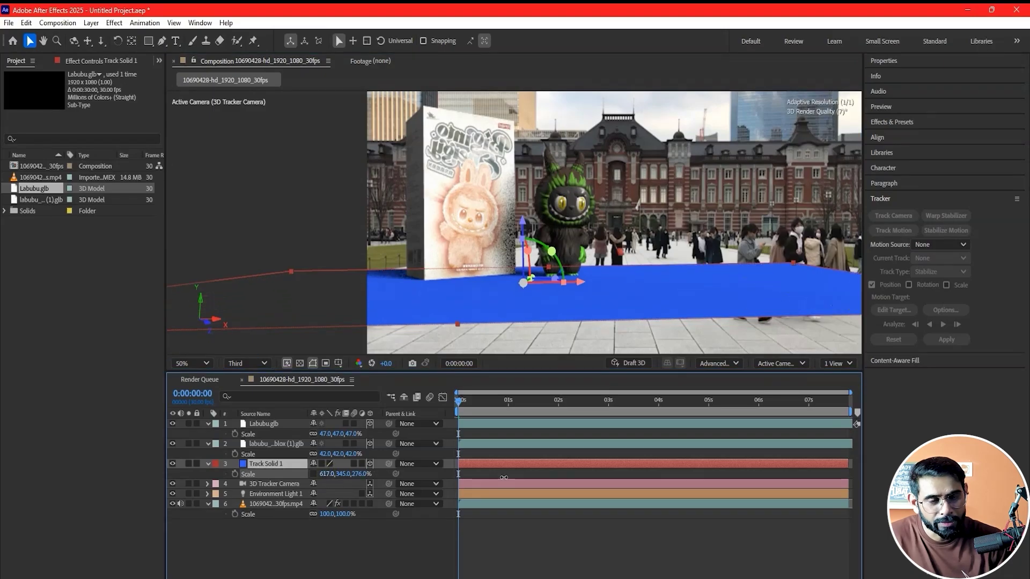
pyautogui.moveTo(345, 475)
pyautogui.mouseDown()
pyautogui.moveTo(409, 469)
pyautogui.moveTo(402, 477)
pyautogui.mouseUp()
pyautogui.scroll(-2, 428, 298)
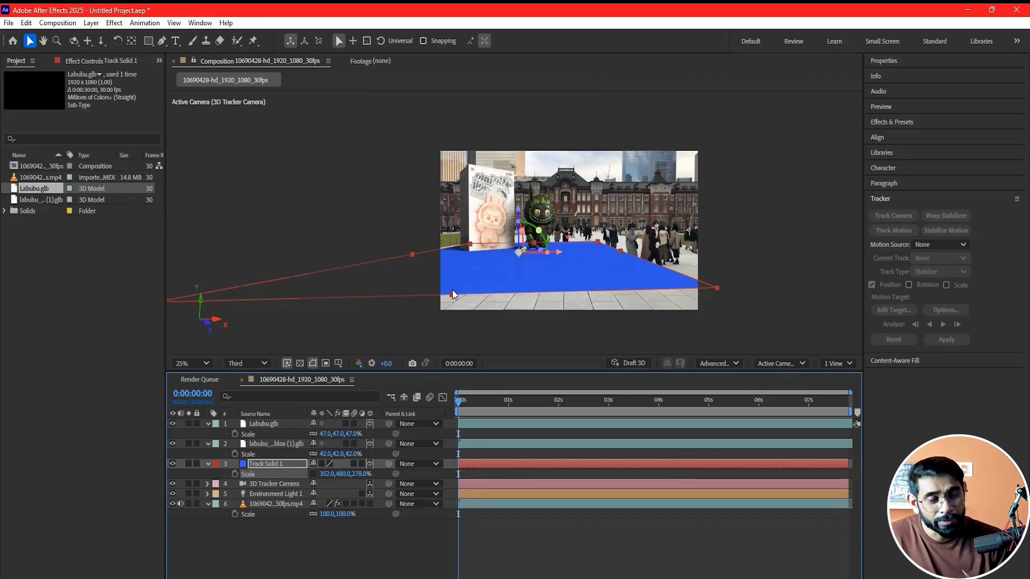
# Set the ground plane's Material Options Accepts Shadows to Only
pyautogui.click(206, 464)
pyautogui.click(206, 464)
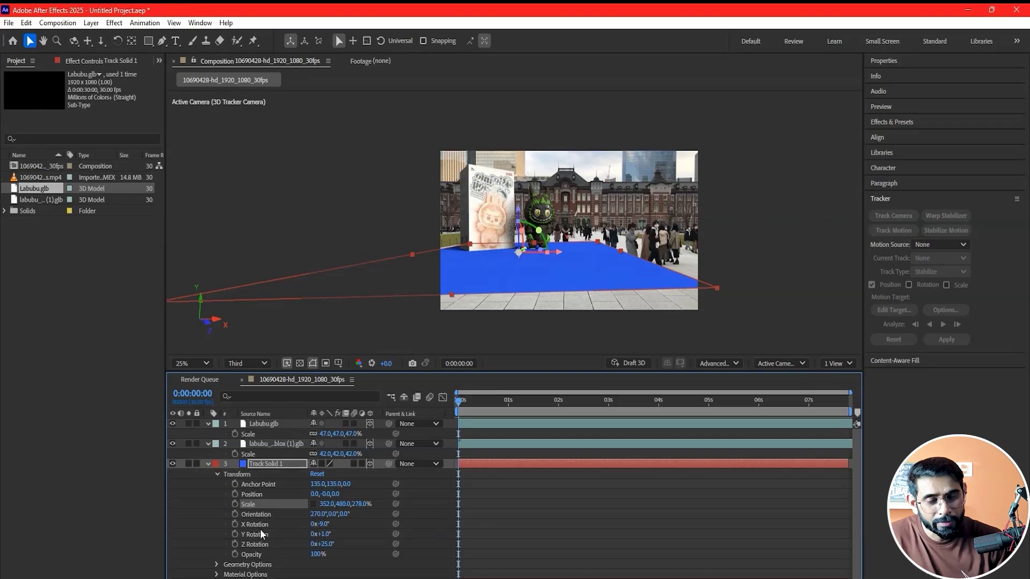
pyautogui.click(216, 575)
pyautogui.scroll(-3, 359, 553)
pyautogui.click(317, 536)
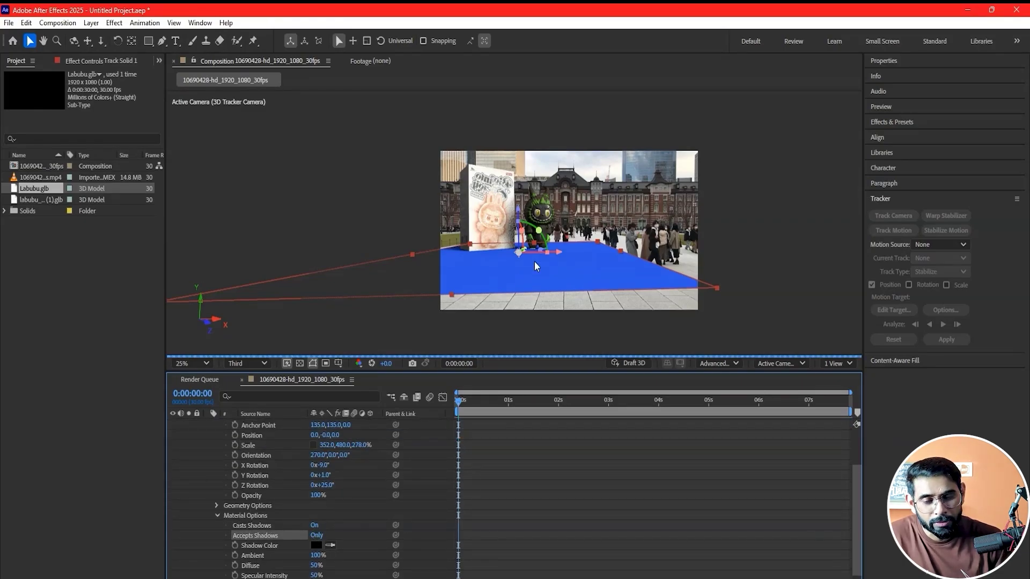
pyautogui.click(738, 248)
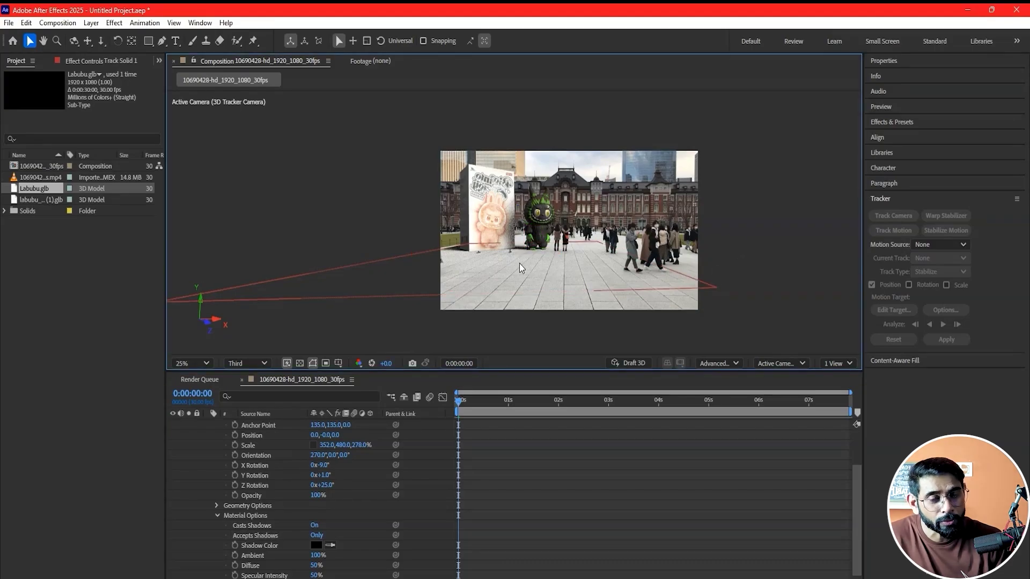
pyautogui.press('s')
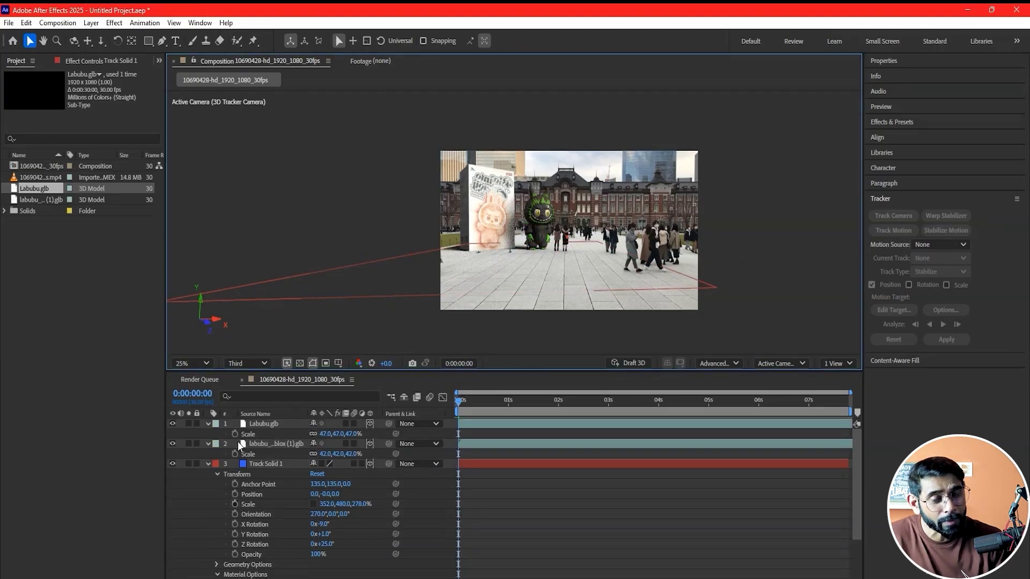
# Collapse the monster layer and enlarge the viewer by lowering the panel divider
pyautogui.click(208, 444)
pyautogui.press('space')
pyautogui.press('space')
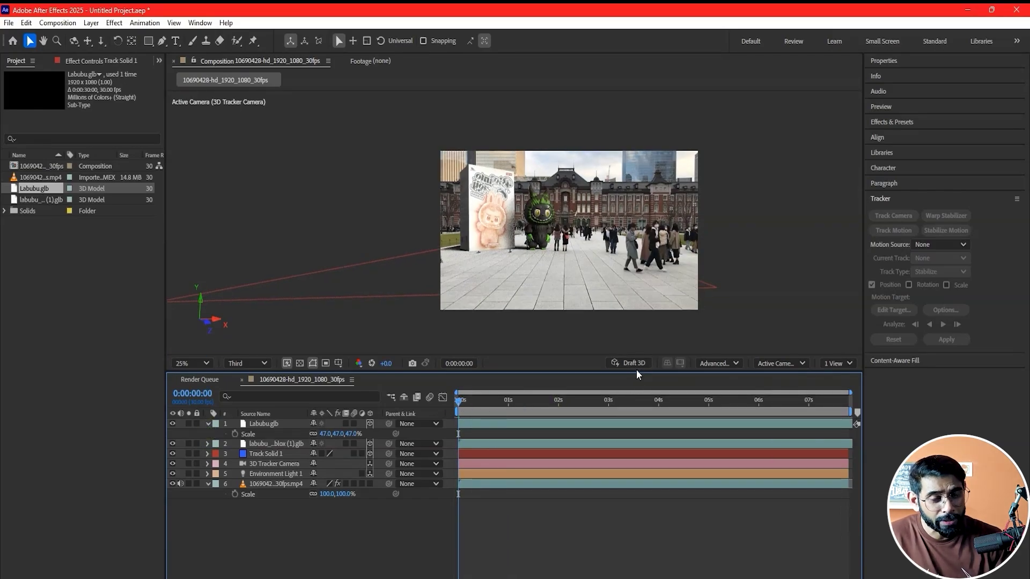
pyautogui.moveTo(636, 371); pyautogui.dragTo(648, 454)
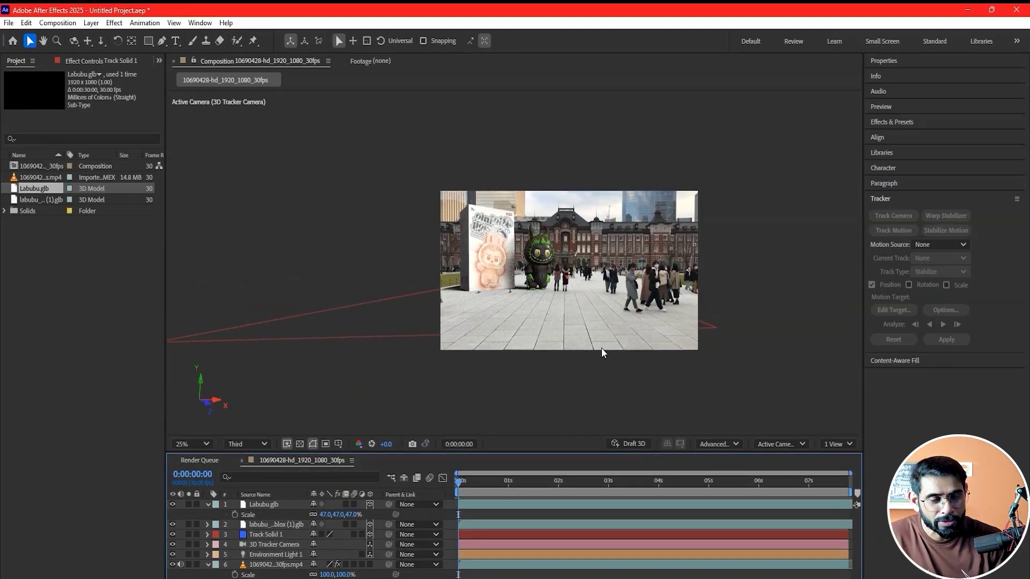
pyautogui.scroll(2, 601, 347)
# Play a preview of the composition and stop it
pyautogui.press('h')
pyautogui.press('v')
pyautogui.press('space')
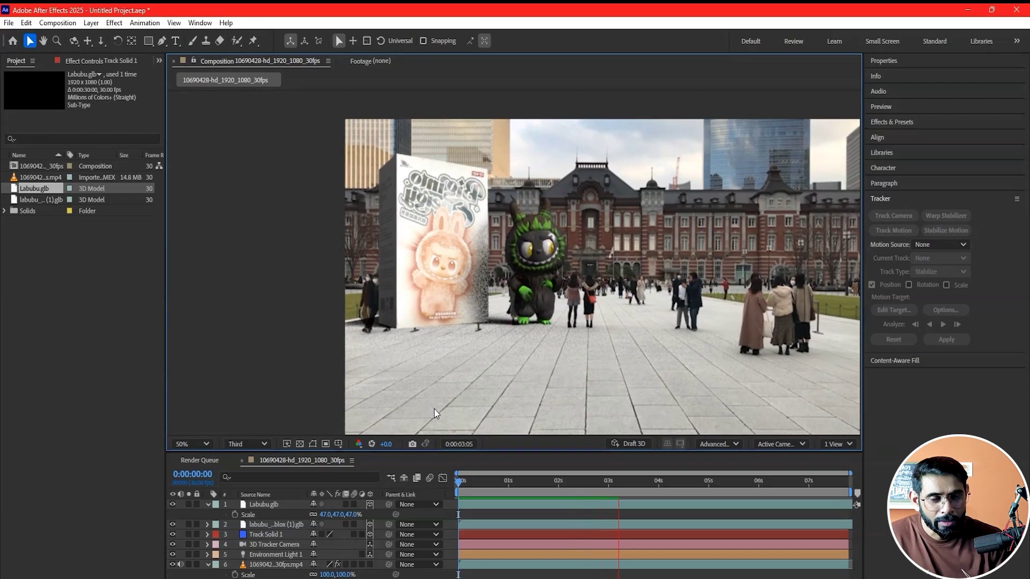
pyautogui.press('space')
# Set preview resolution to Full and move the playhead to about 0:00:03:03
pyautogui.click(247, 444)
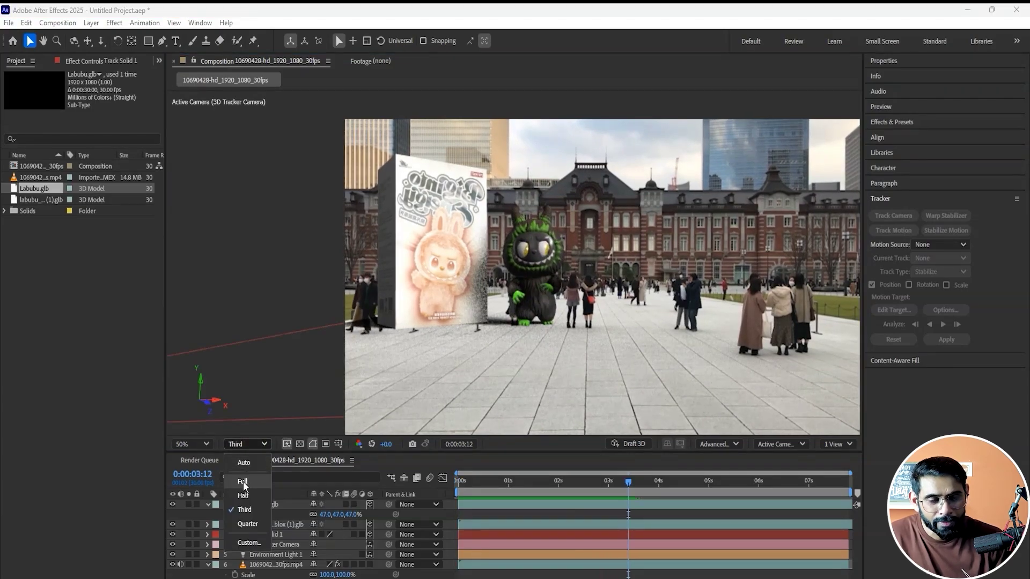
pyautogui.click(244, 458)
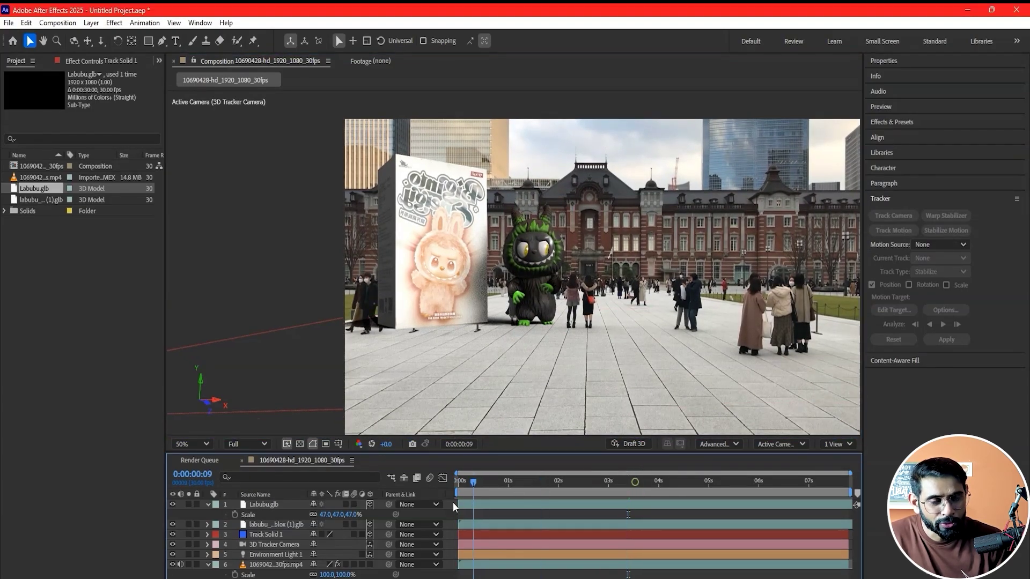
pyautogui.press('Home')
pyautogui.scroll(2, 533, 372)
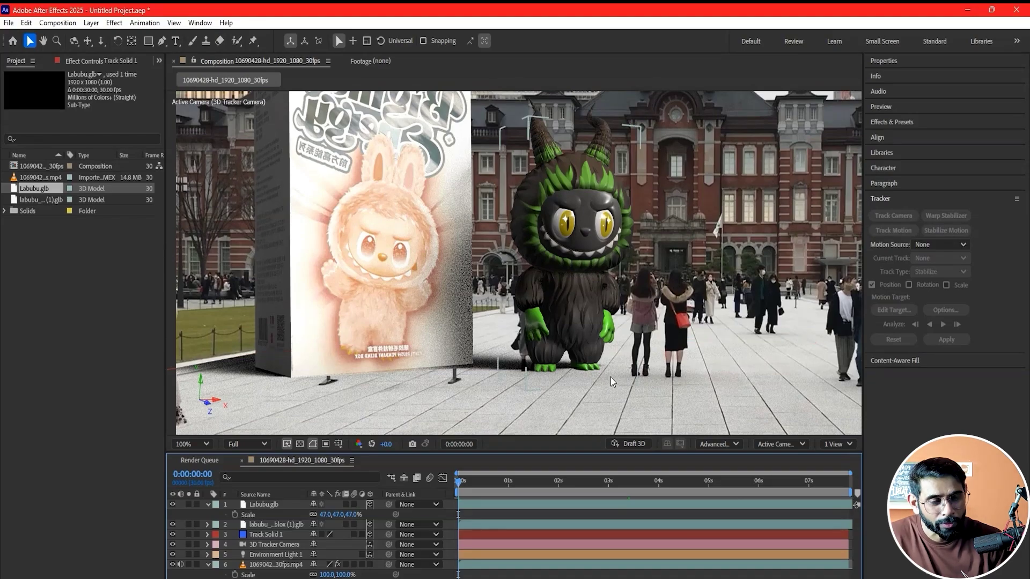
pyautogui.click(274, 555)
pyautogui.scroll(-2, 388, 294)
pyautogui.moveTo(461, 482); pyautogui.dragTo(613, 523)
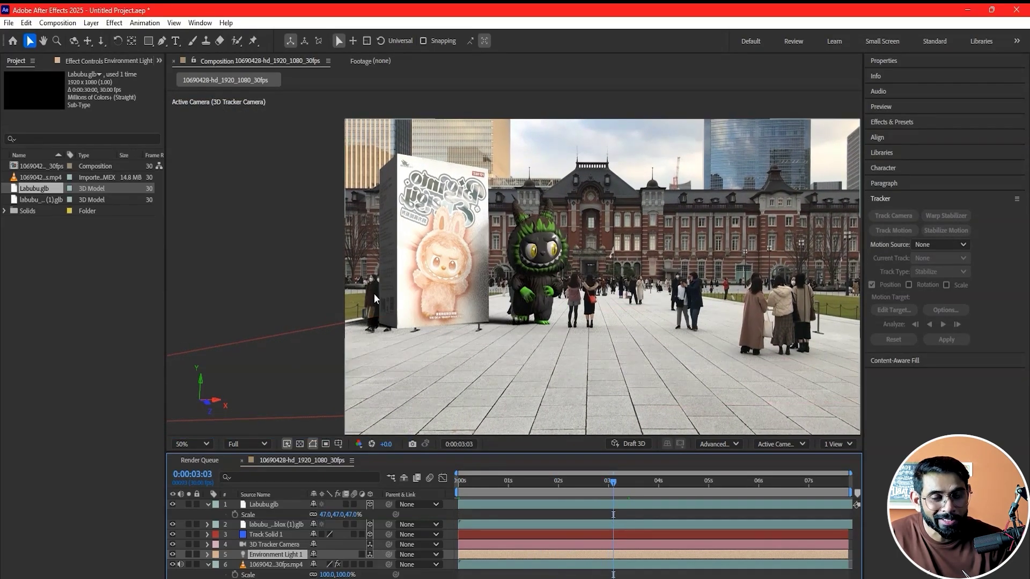
pyautogui.click(397, 257)
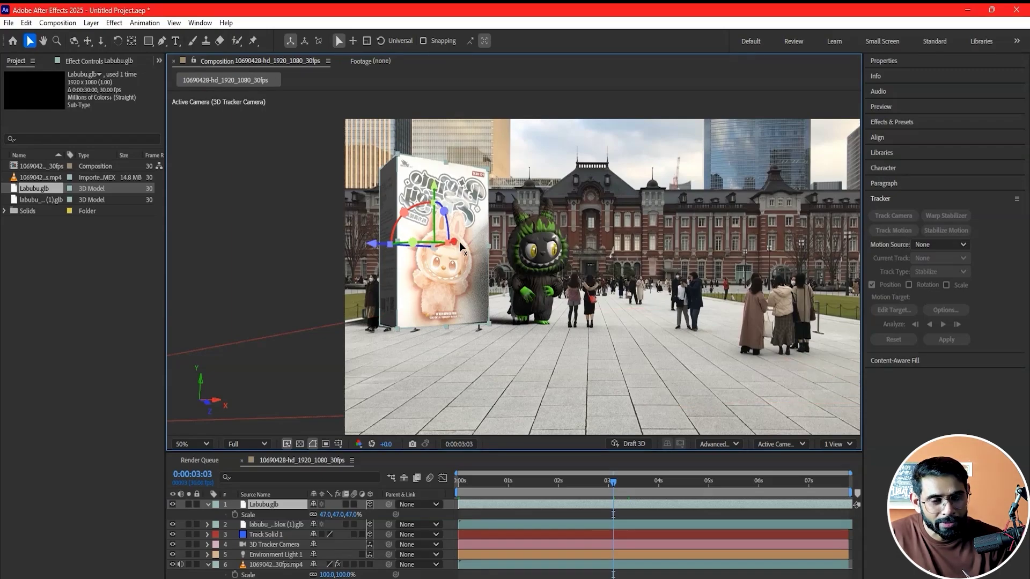
# Move the box toward the monster and place the monster on the plaza to its right
pyautogui.moveTo(457, 242)
pyautogui.mouseDown()
pyautogui.moveTo(505, 250)
pyautogui.moveTo(493, 248)
pyautogui.mouseUp()
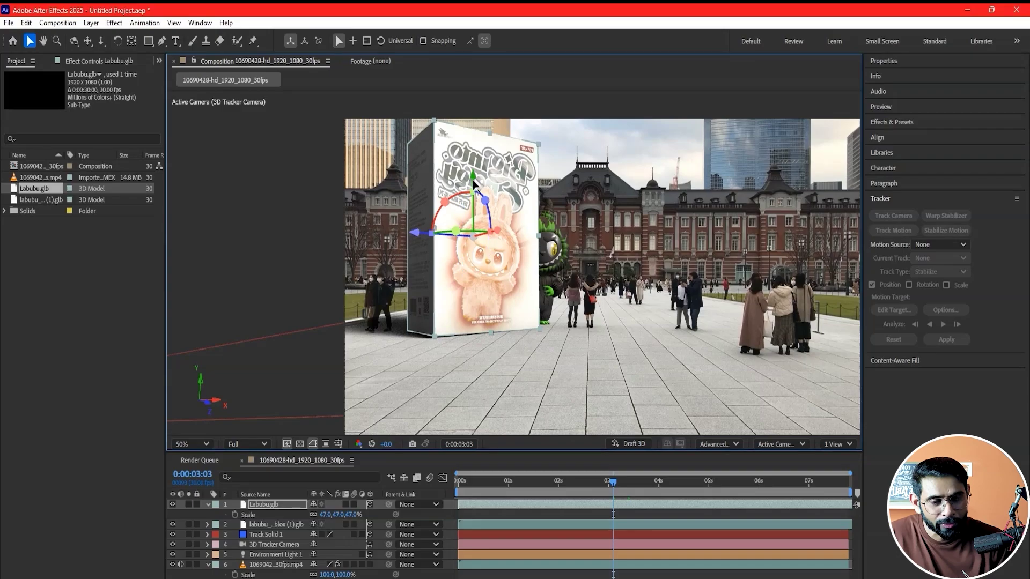
pyautogui.moveTo(474, 182); pyautogui.dragTo(474, 183)
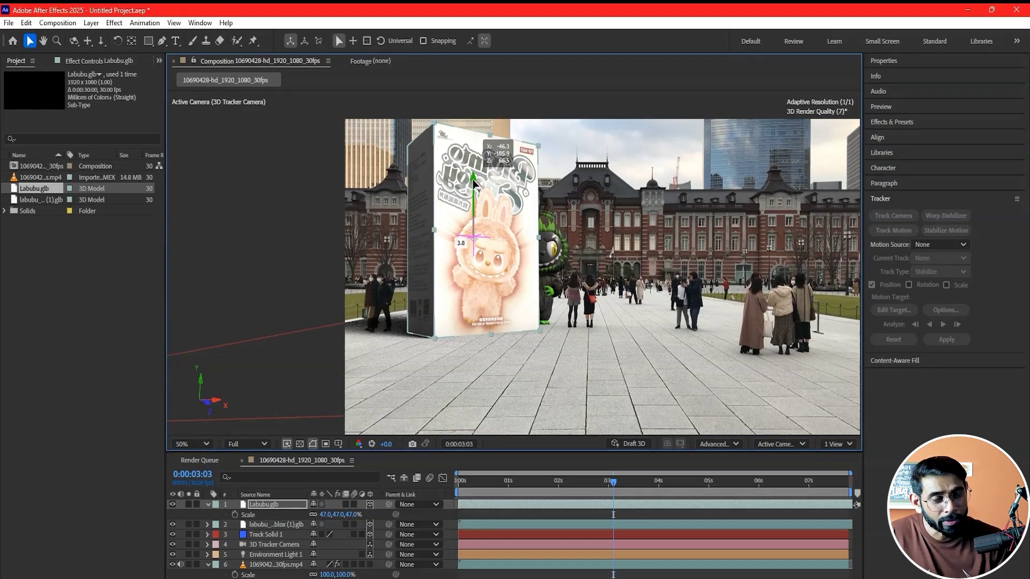
pyautogui.click(560, 272)
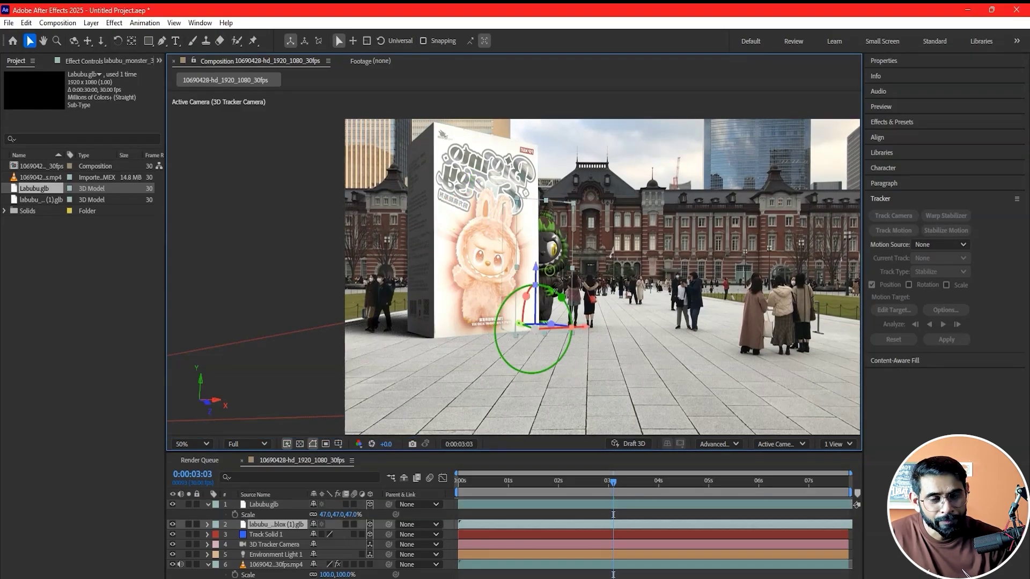
pyautogui.moveTo(590, 331); pyautogui.dragTo(617, 341)
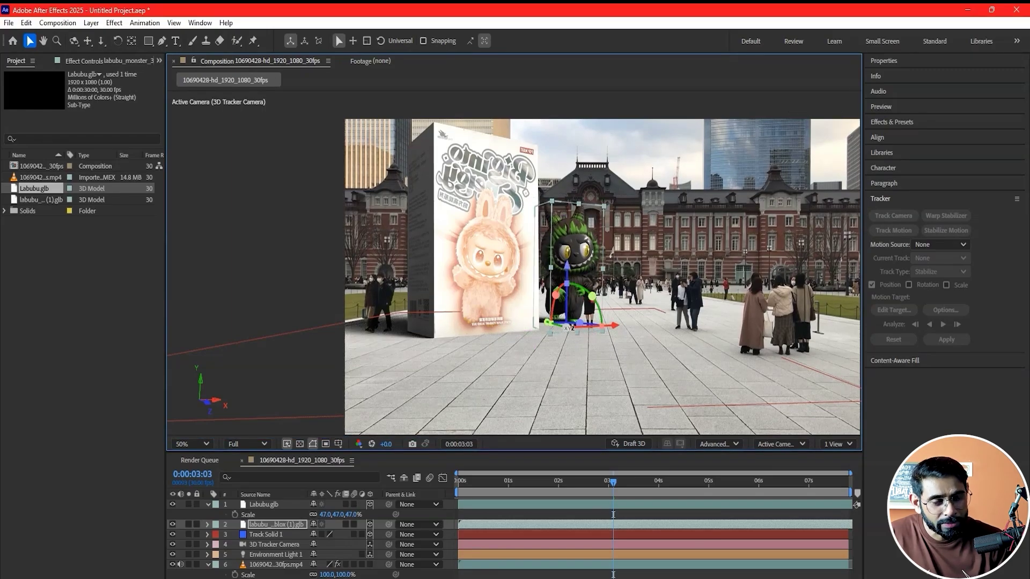
pyautogui.moveTo(546, 325)
pyautogui.mouseDown()
pyautogui.moveTo(583, 352)
pyautogui.moveTo(564, 352)
pyautogui.mouseUp()
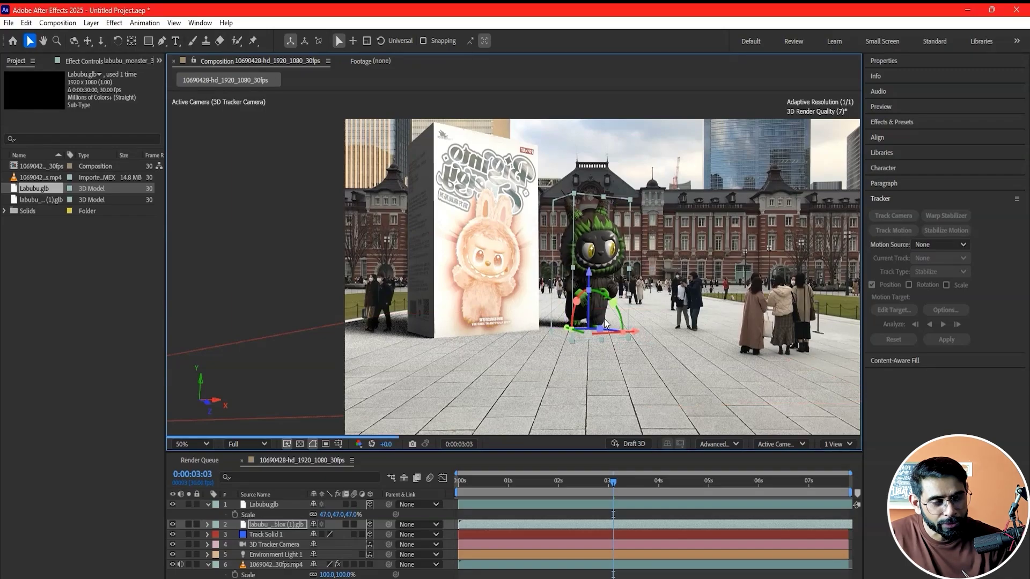
pyautogui.moveTo(631, 332); pyautogui.dragTo(622, 338)
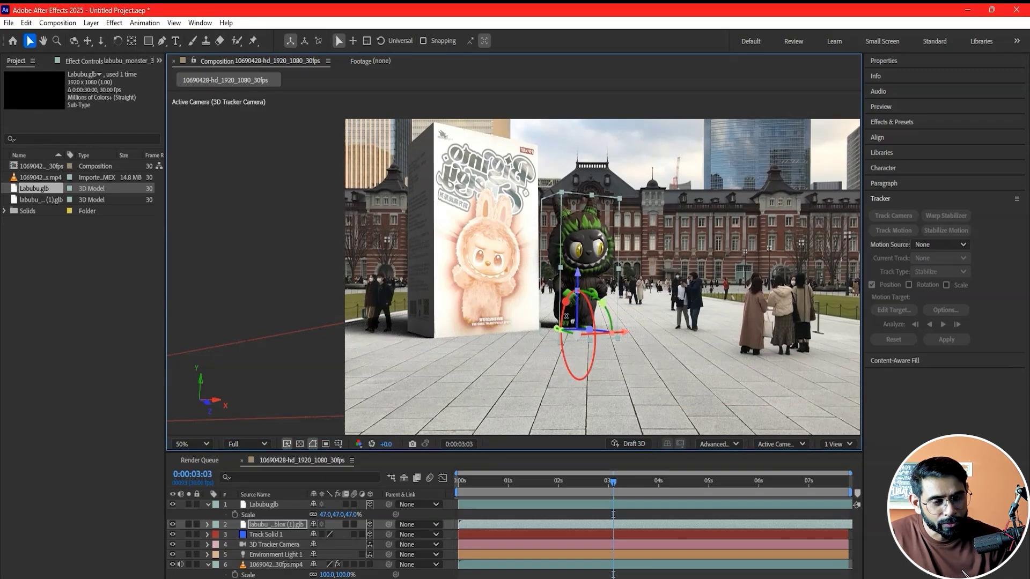
pyautogui.moveTo(559, 329); pyautogui.dragTo(571, 334)
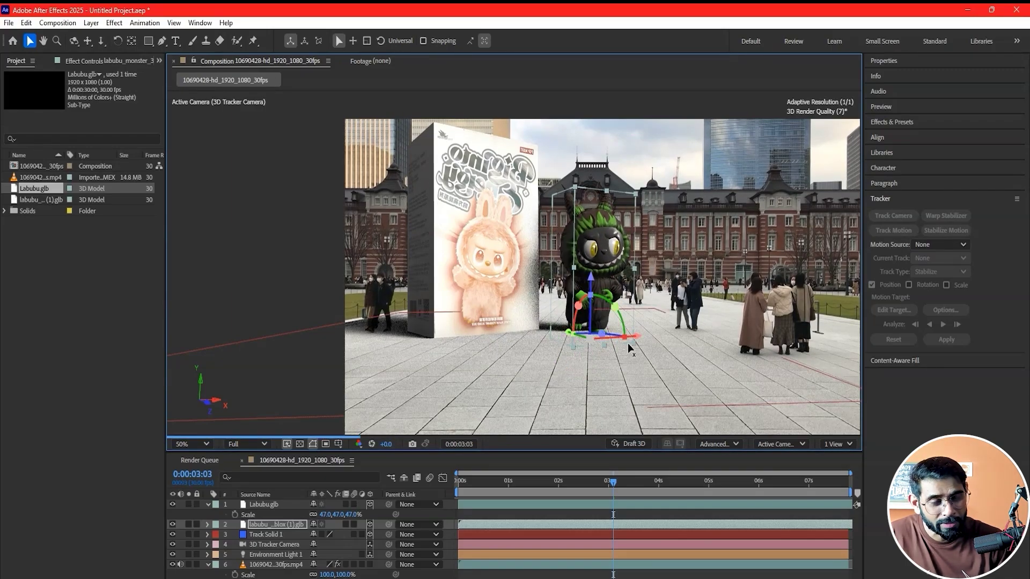
# Return to the first frame, deselect all layers and preview the shot
pyautogui.moveTo(613, 482); pyautogui.dragTo(415, 514)
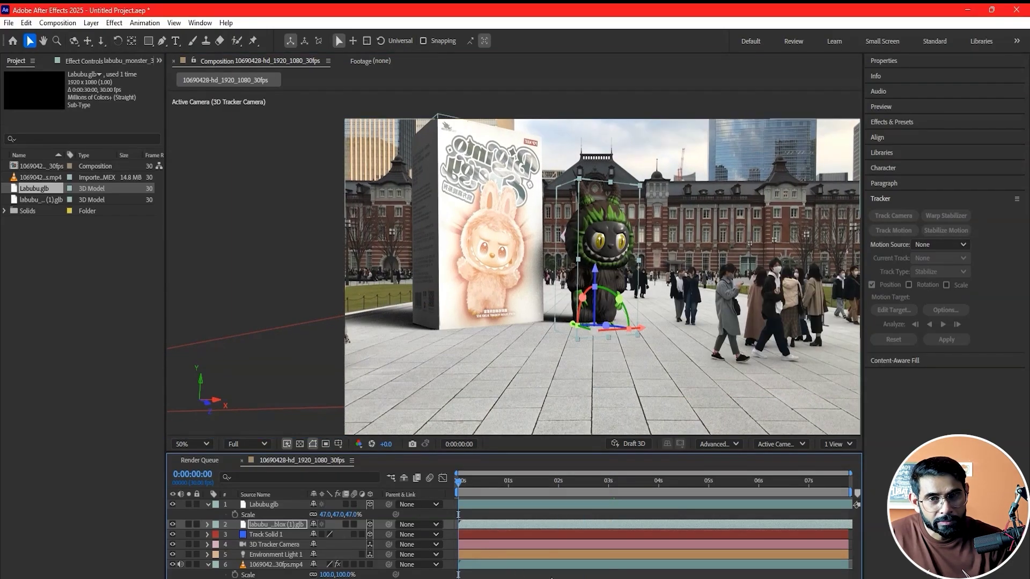
pyautogui.click(551, 576)
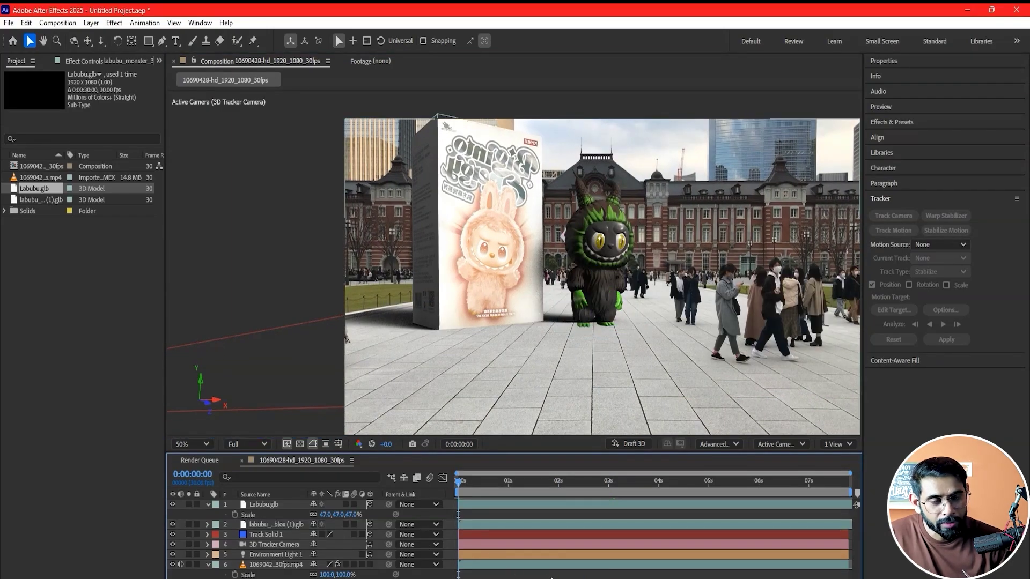
pyautogui.press('space')
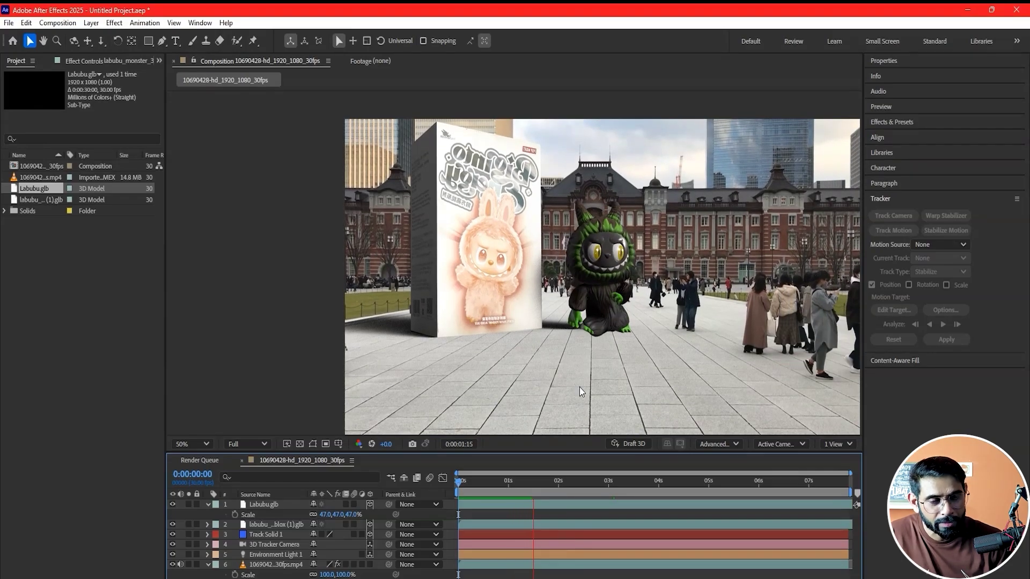
pyautogui.click(837, 444)
# Show 2 Views with the second set to Left, centred on the monster
pyautogui.click(837, 470)
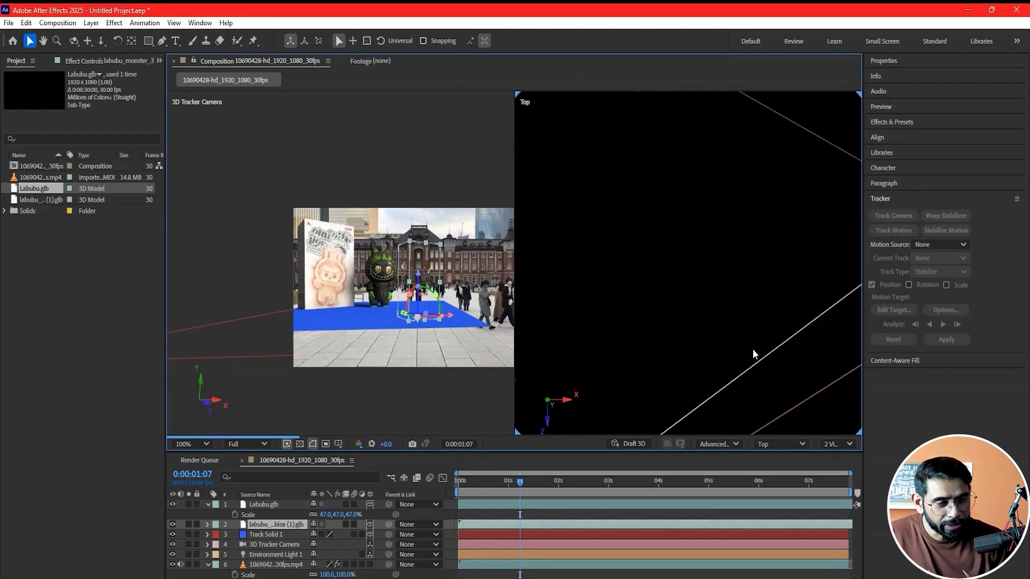
pyautogui.press('h')
pyautogui.scroll(-4, 761, 285)
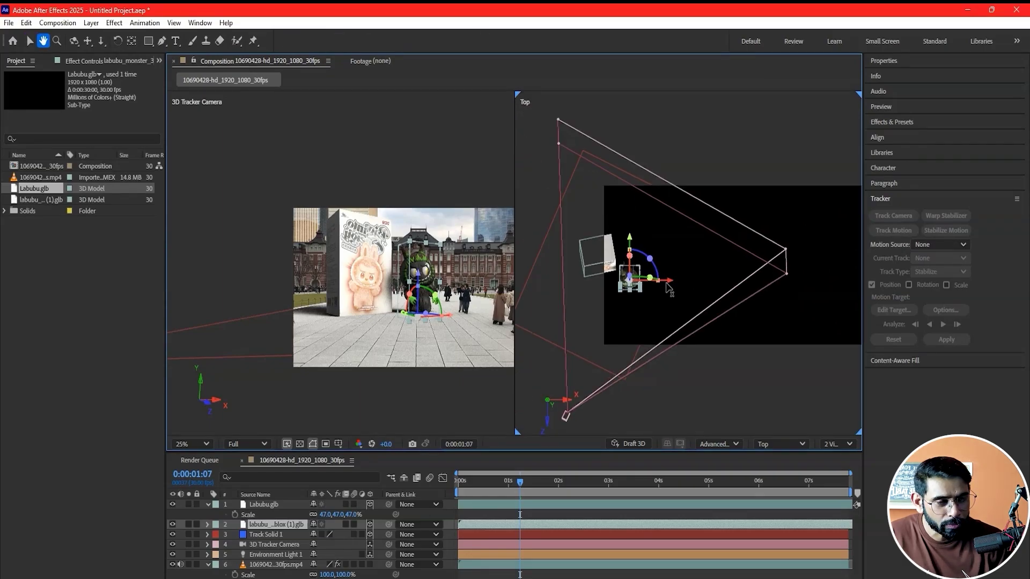
pyautogui.click(786, 444)
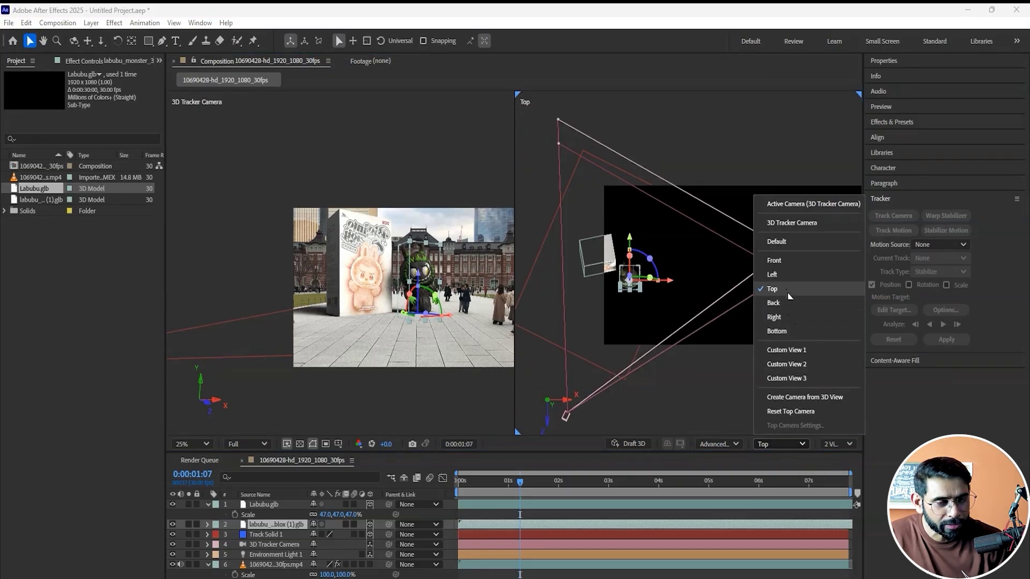
pyautogui.click(781, 277)
pyautogui.scroll(5, 752, 217)
pyautogui.press('h')
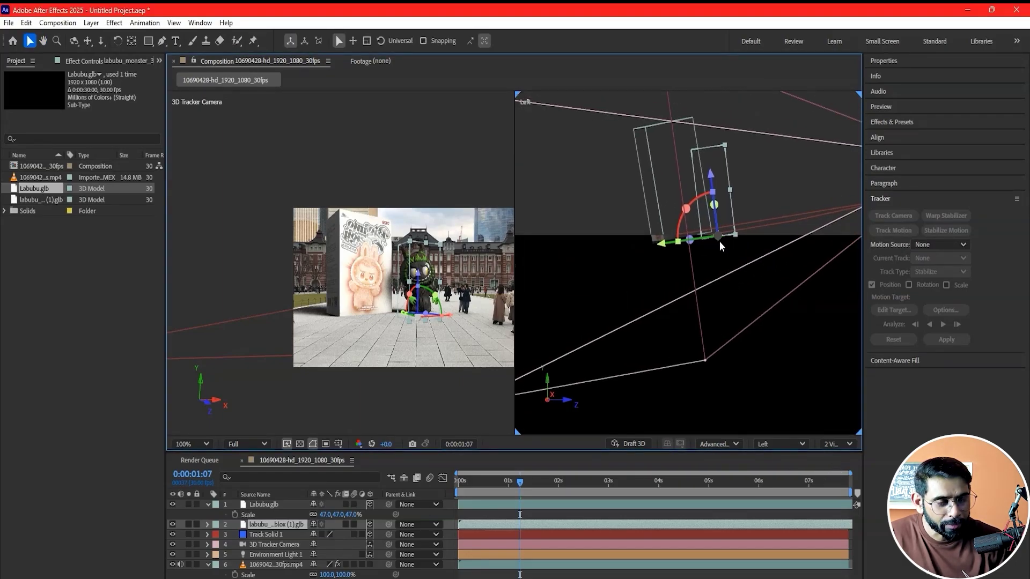
pyautogui.moveTo(751, 218); pyautogui.dragTo(672, 293)
# Adjust the monster's depth and lower it so its feet rest on the ground
pyautogui.press('v')
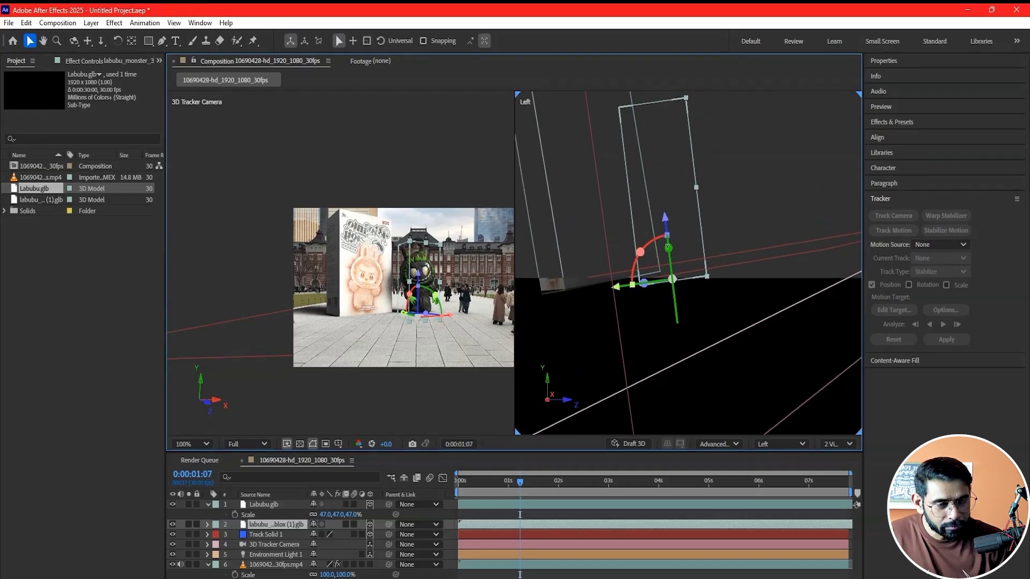
pyautogui.moveTo(665, 223); pyautogui.dragTo(665, 215)
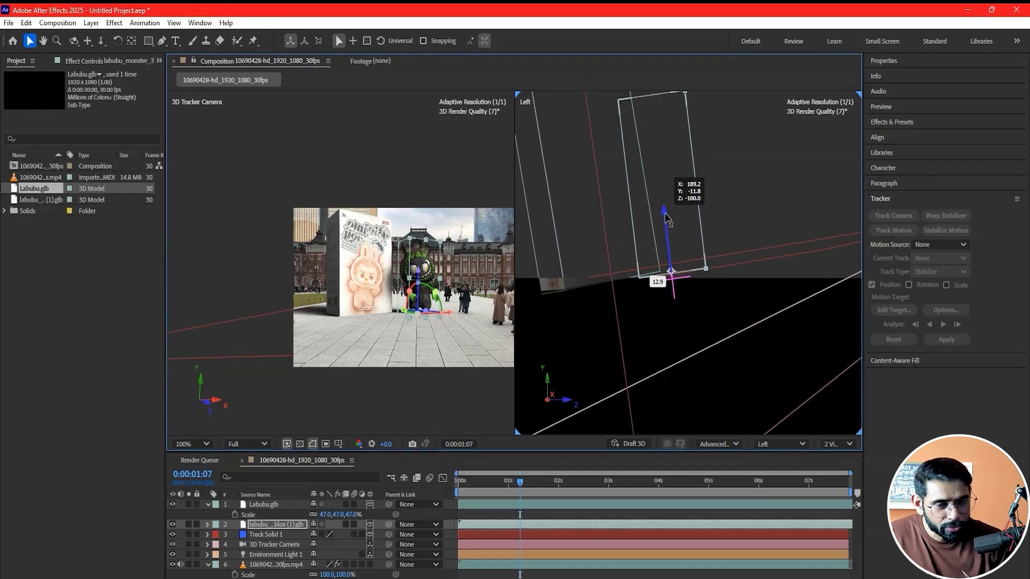
pyautogui.moveTo(664, 213); pyautogui.dragTo(664, 211)
pyautogui.scroll(3, 417, 319)
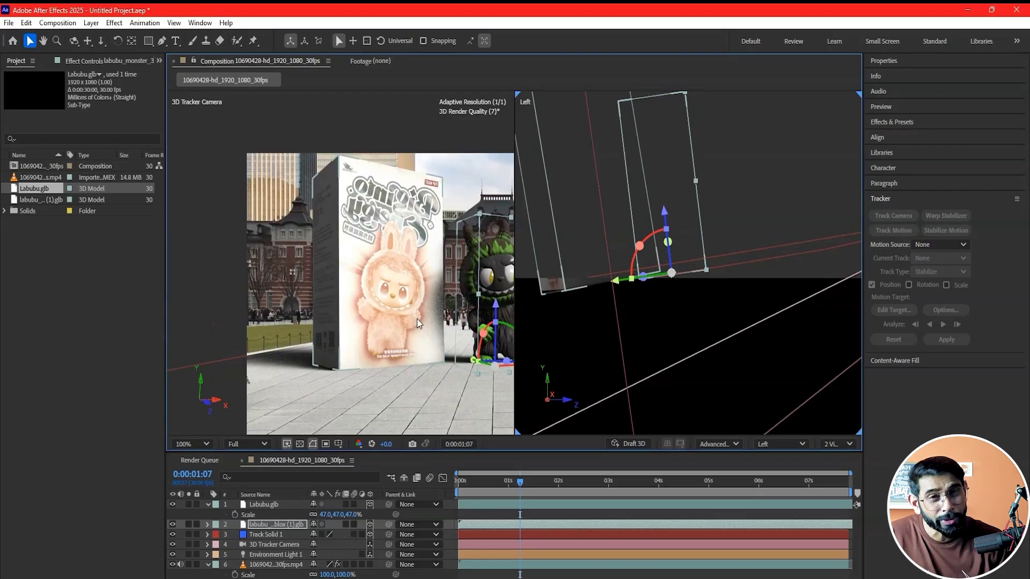
pyautogui.scroll(2, 417, 318)
pyautogui.moveTo(452, 322); pyautogui.dragTo(329, 339)
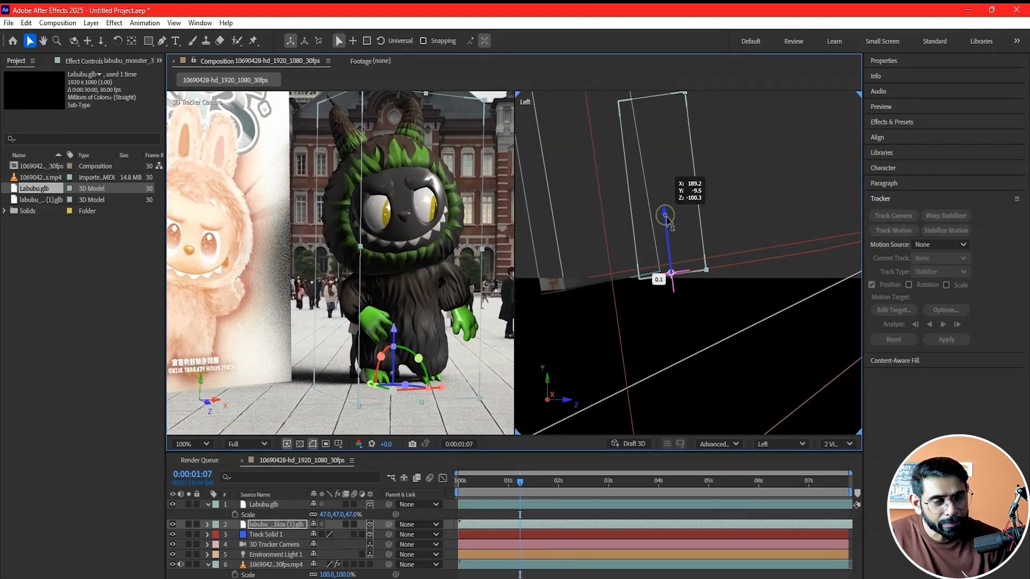
pyautogui.moveTo(667, 220)
pyautogui.mouseDown()
pyautogui.moveTo(674, 234)
pyautogui.moveTo(677, 220)
pyautogui.mouseUp()
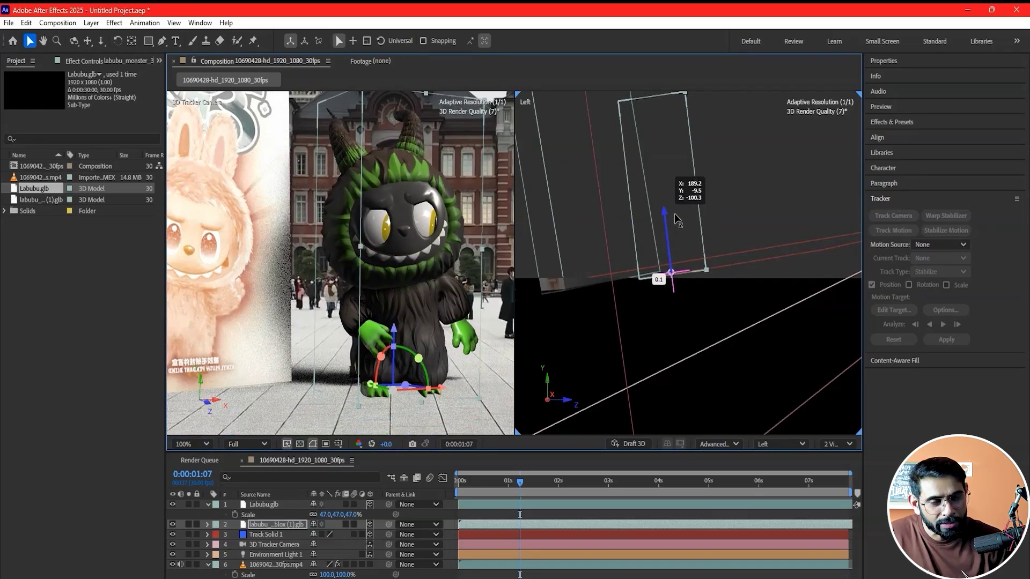
pyautogui.moveTo(677, 220); pyautogui.dragTo(674, 214)
# Switch the second view to Top and slide the monster 47 units along X
pyautogui.click(780, 445)
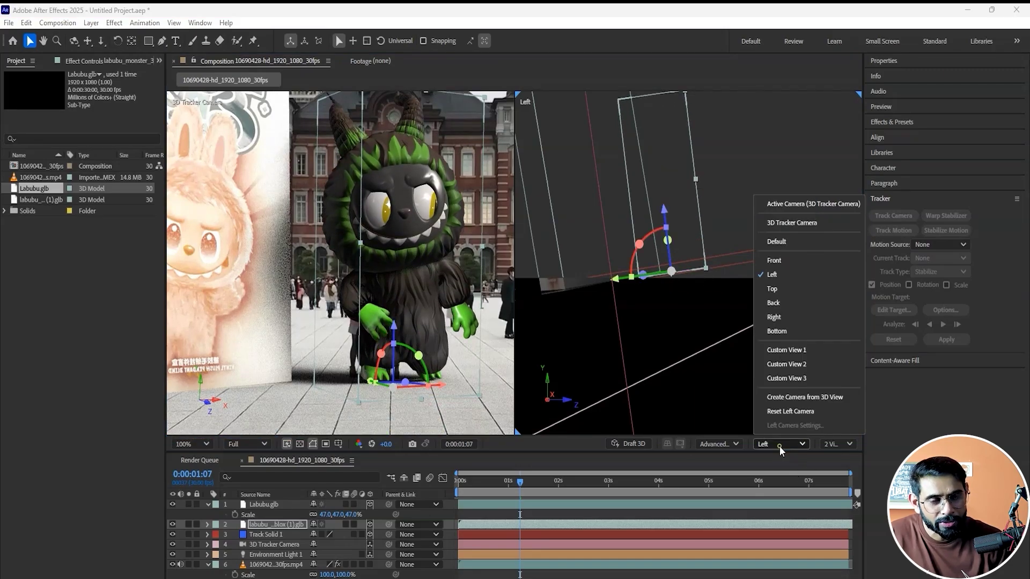
pyautogui.click(782, 288)
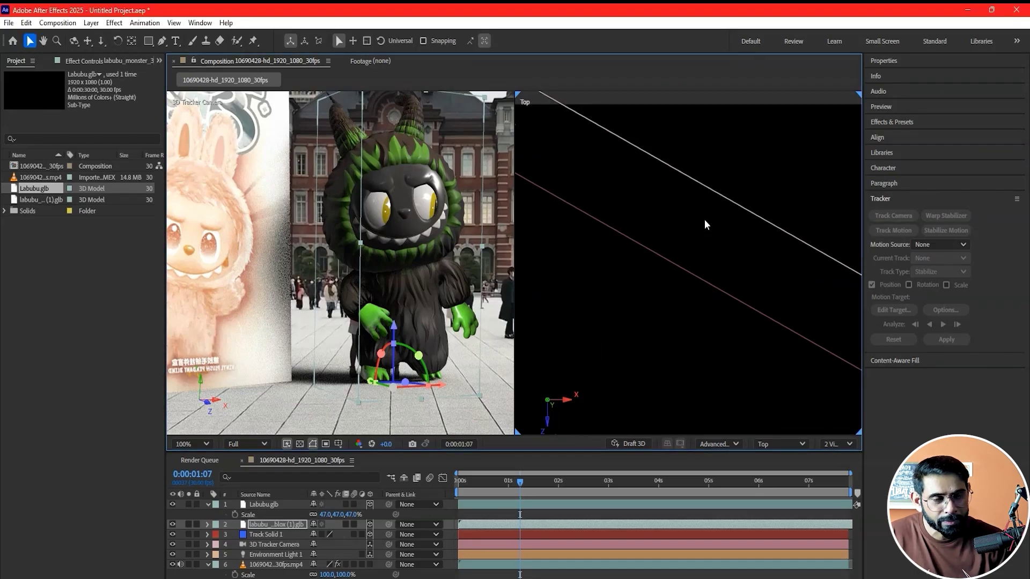
pyautogui.scroll(-3, 713, 221)
pyautogui.scroll(4, 712, 221)
pyautogui.moveTo(713, 221); pyautogui.dragTo(714, 275)
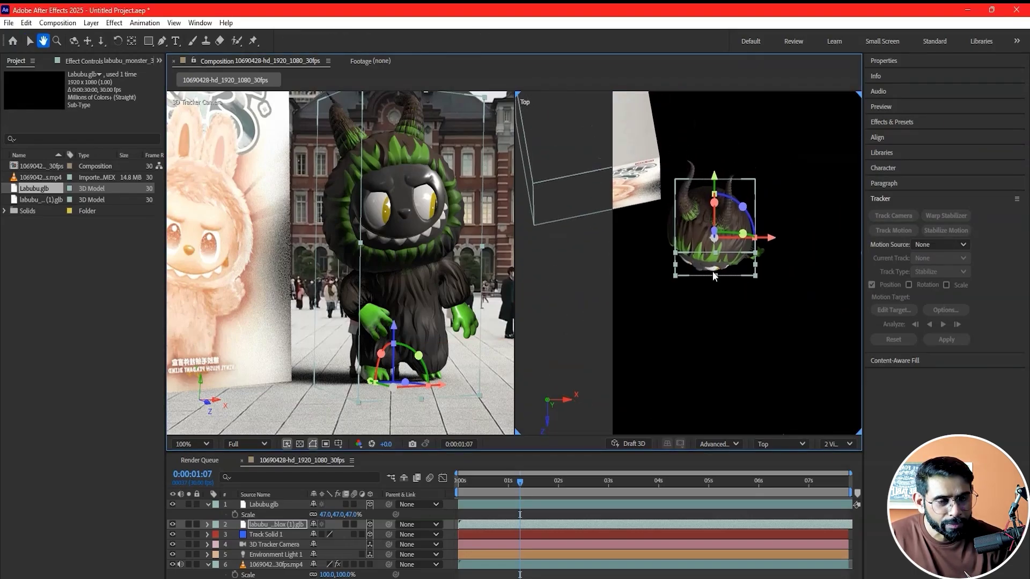
pyautogui.moveTo(767, 238)
pyautogui.mouseDown()
pyautogui.moveTo(803, 249)
pyautogui.moveTo(745, 275)
pyautogui.moveTo(756, 278)
pyautogui.mouseUp()
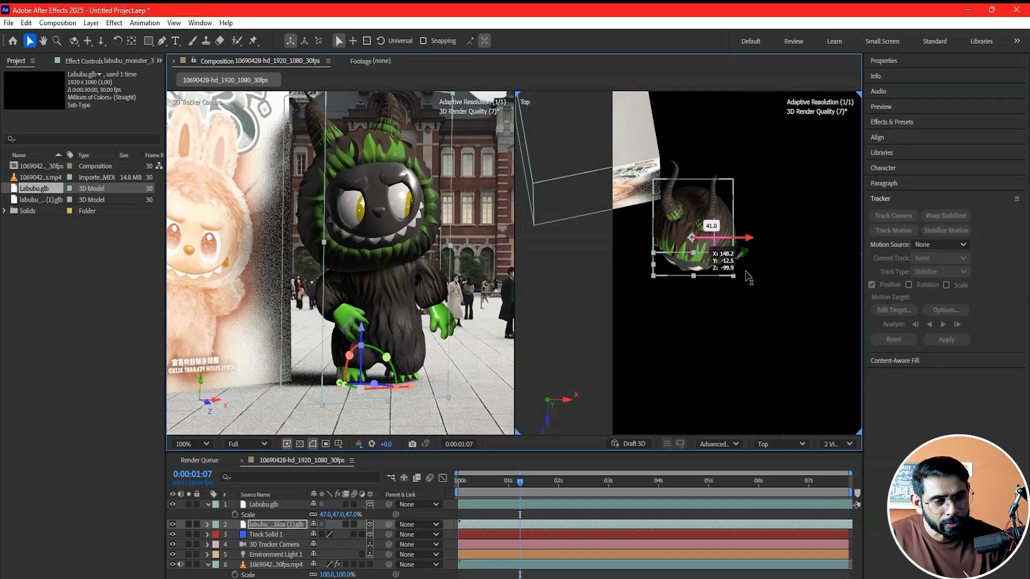
# Preview the repositioned shot and expand Environment Light 1's properties
pyautogui.press('v')
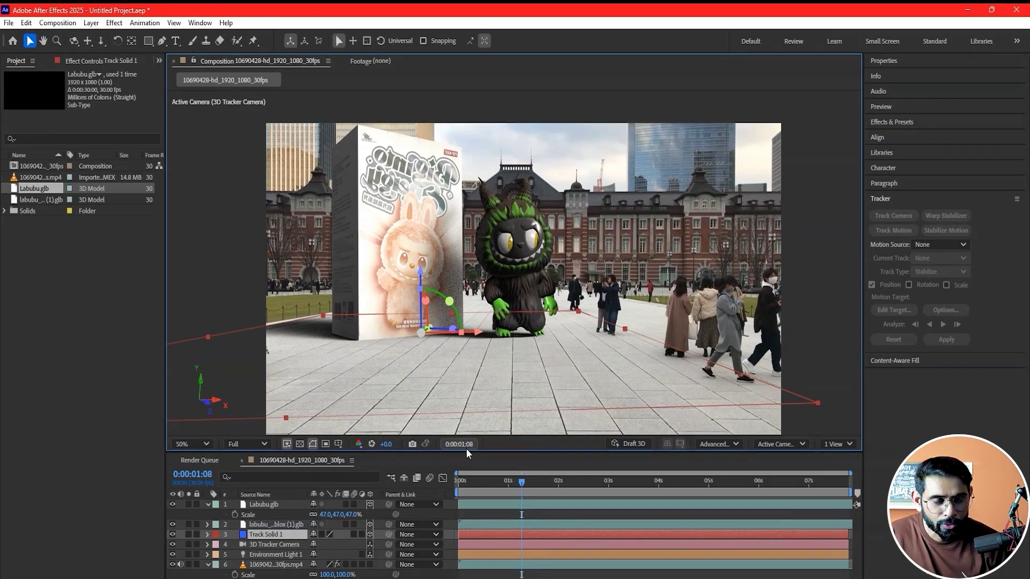
pyautogui.press('space')
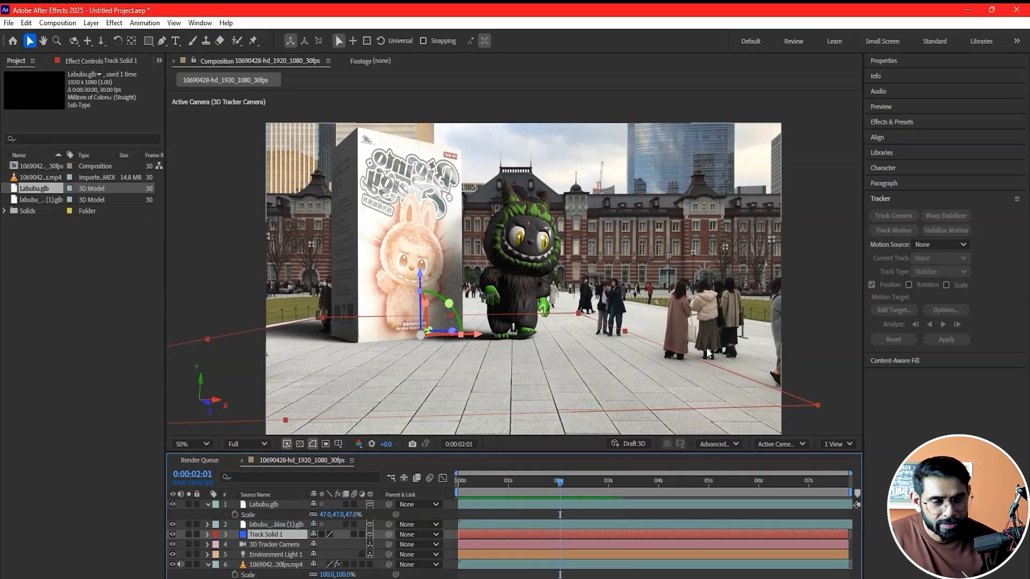
pyautogui.click(268, 556)
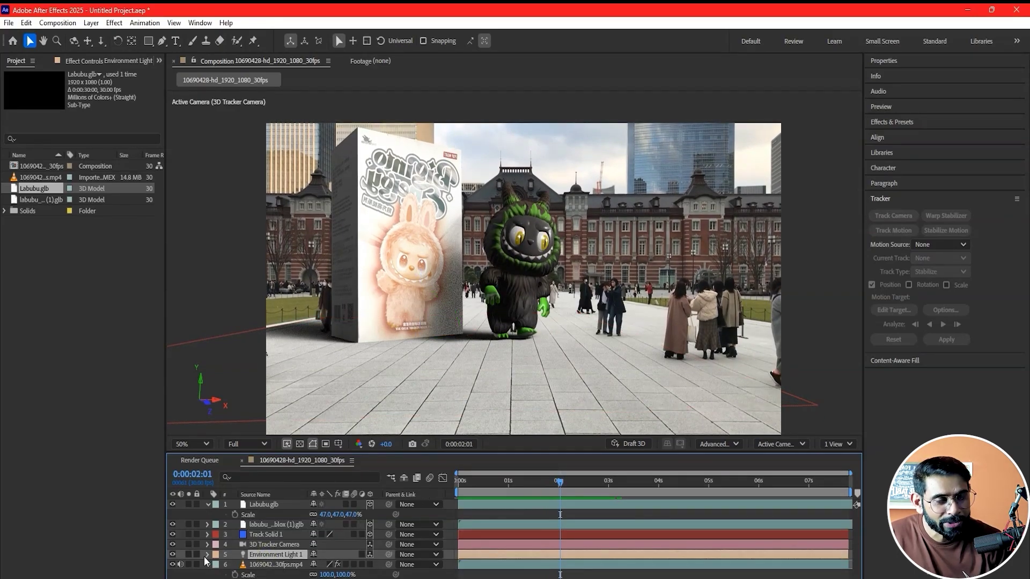
pyautogui.click(206, 556)
pyautogui.scroll(-2, 317, 556)
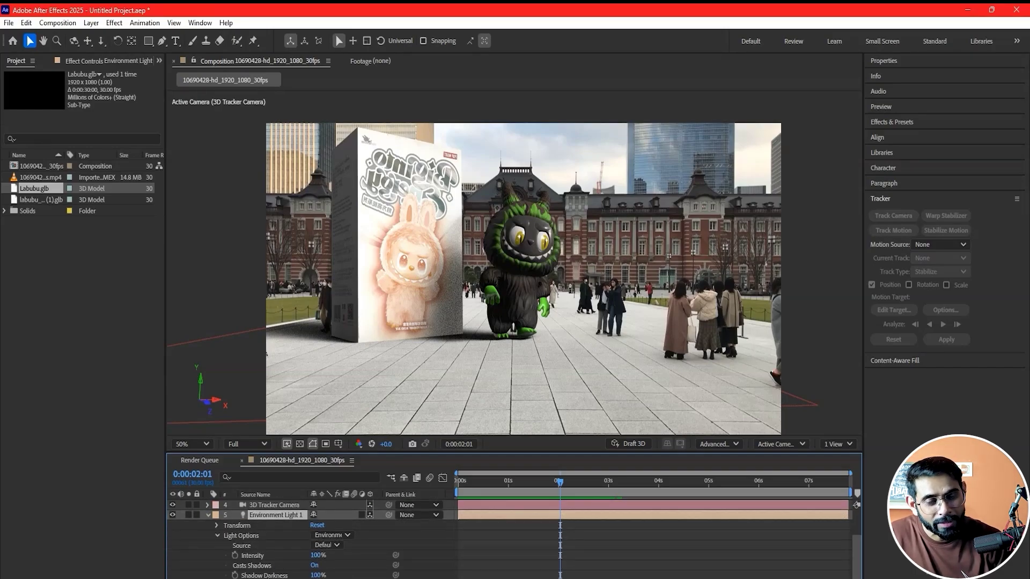
# Lower Shadow Darkness to 31% and preview the lighter shadows
pyautogui.moveTo(312, 577)
pyautogui.mouseDown()
pyautogui.moveTo(283, 577)
pyautogui.moveTo(307, 575)
pyautogui.mouseUp()
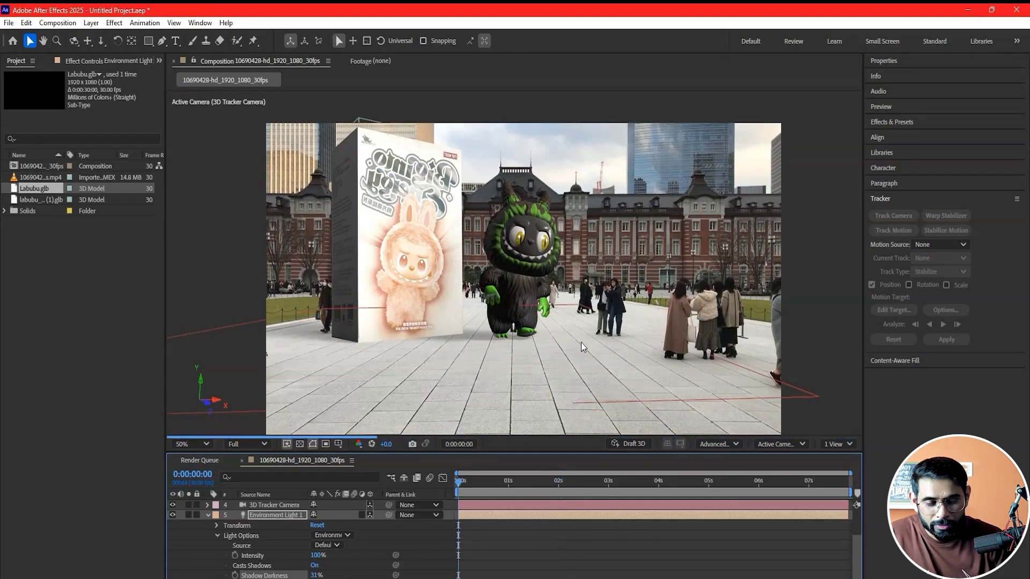
pyautogui.press('space')
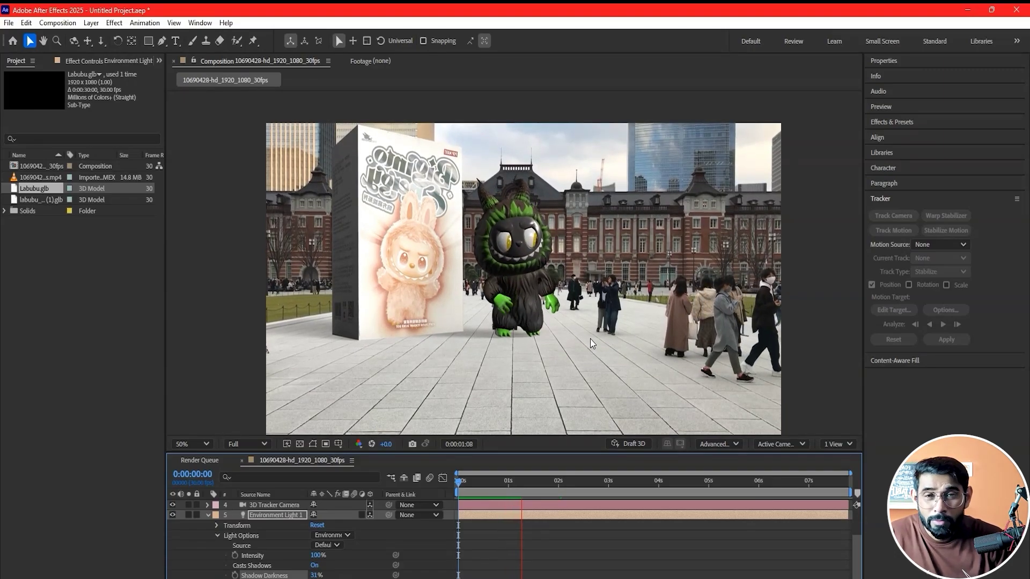
pyautogui.click(218, 525)
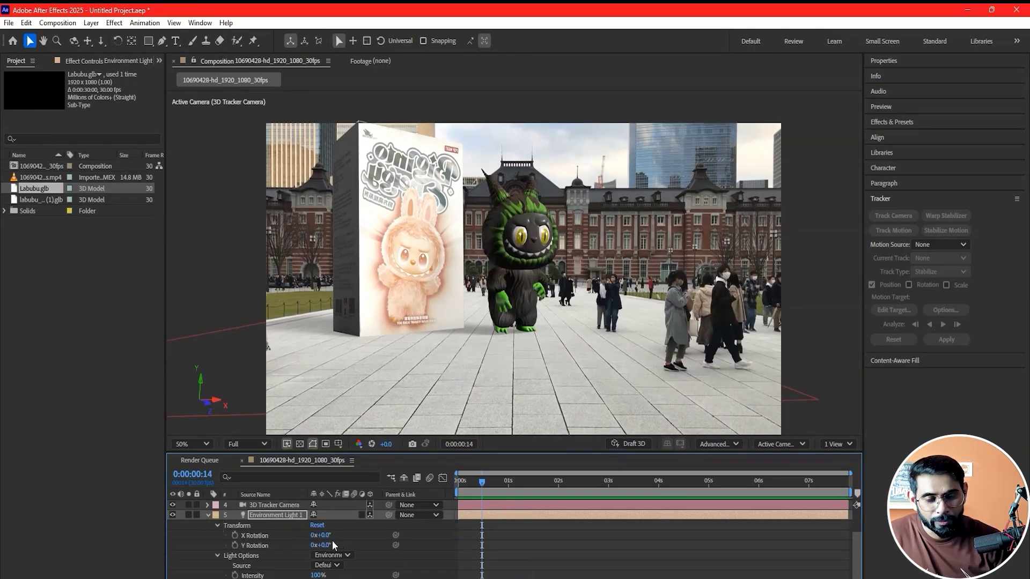
# Rotate Environment Light 1 to 40° on X and 96° on Y
pyautogui.moveTo(329, 538)
pyautogui.mouseDown()
pyautogui.moveTo(380, 555)
pyautogui.moveTo(309, 545)
pyautogui.moveTo(432, 564)
pyautogui.mouseUp()
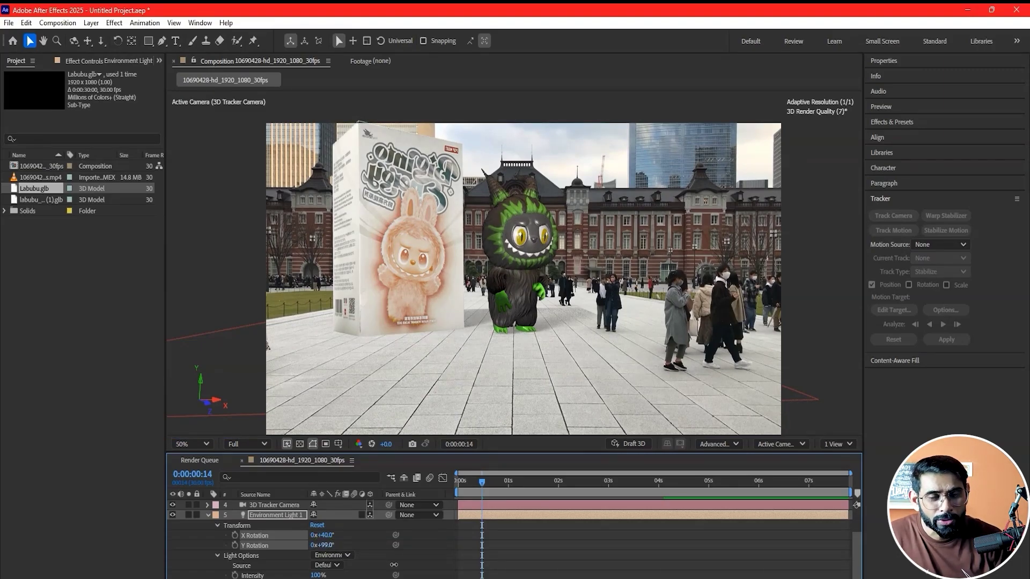
pyautogui.moveTo(432, 564); pyautogui.dragTo(393, 569)
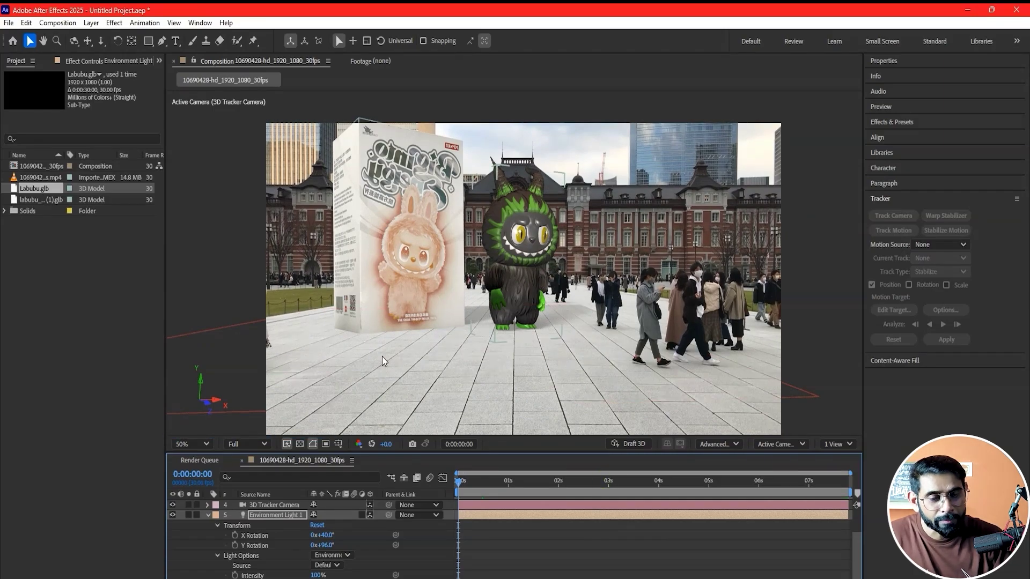
pyautogui.press('space')
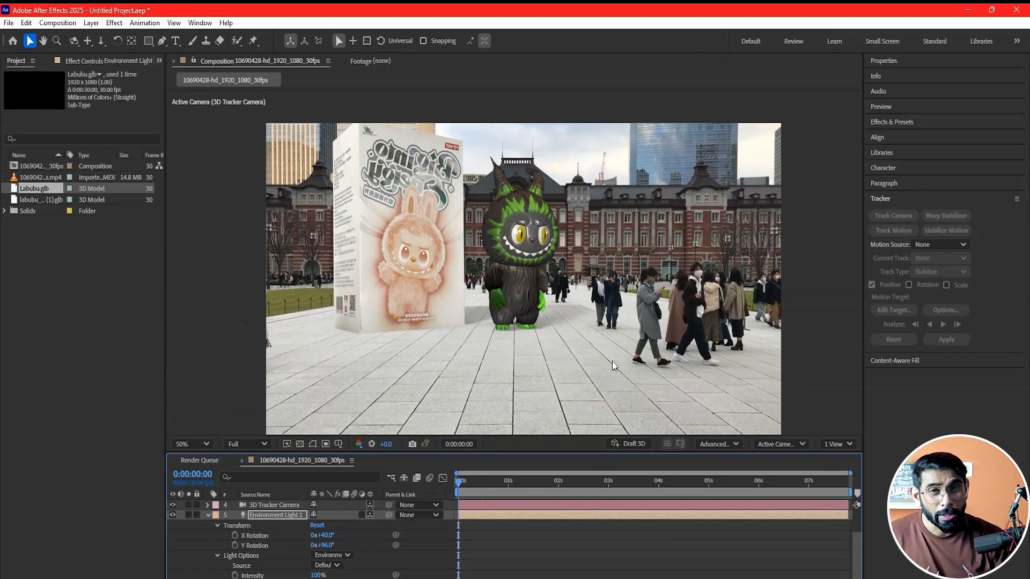